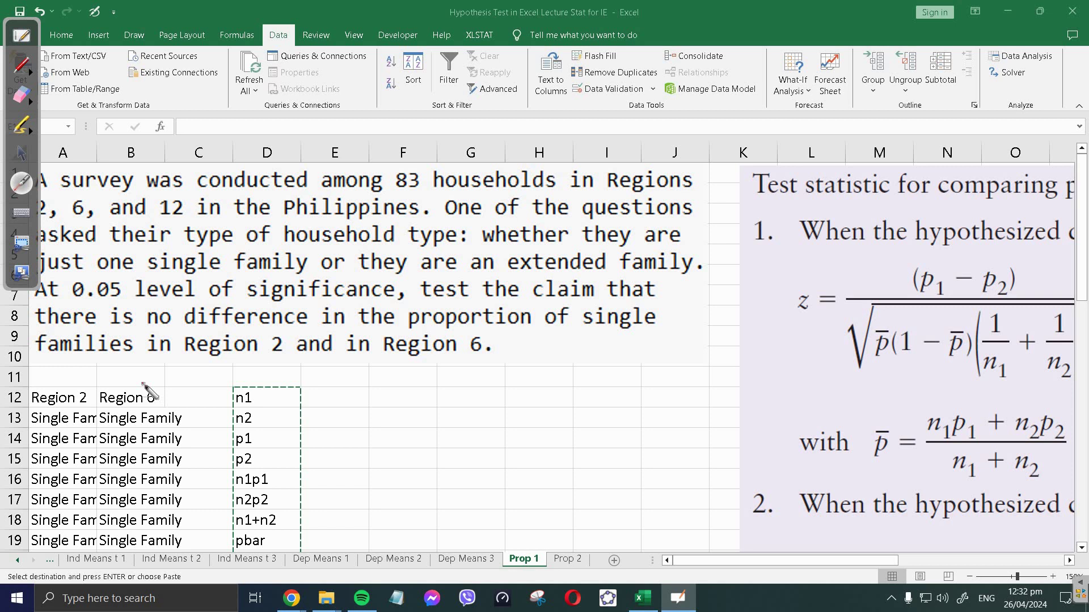
- Switch from the annotation pen to the normal pointer and review the available Data Analysis tools without running one
{"action": "left_click", "coordinate": [21, 153]}
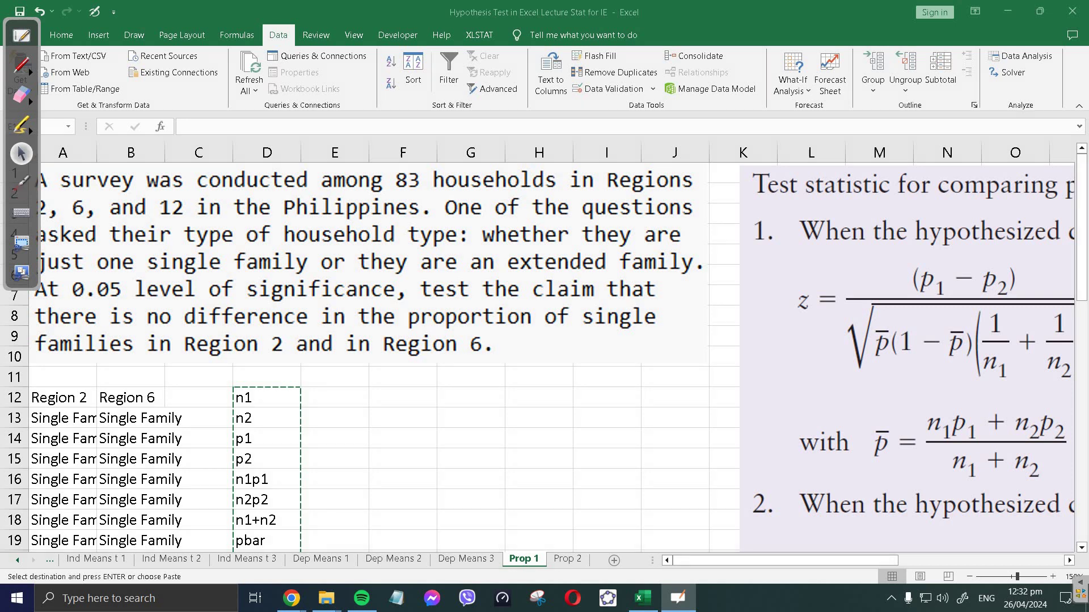
{"action": "left_click", "coordinate": [1035, 61]}
{"action": "scroll", "coordinate": [645, 373], "scroll_direction": "down", "scroll_amount": 1}
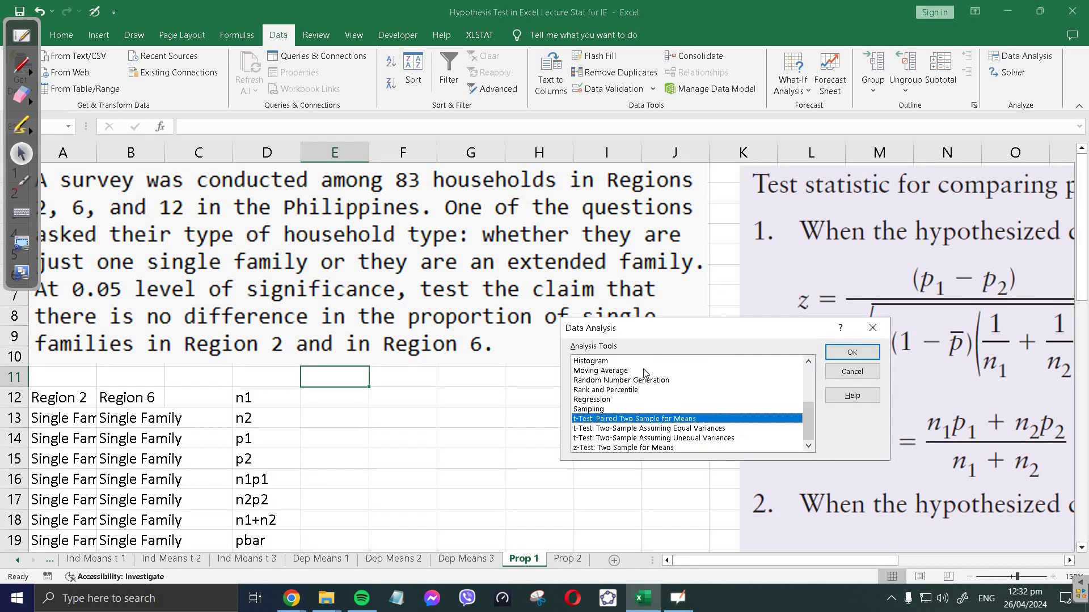
{"action": "scroll", "coordinate": [625, 422], "scroll_direction": "up", "scroll_amount": 3}
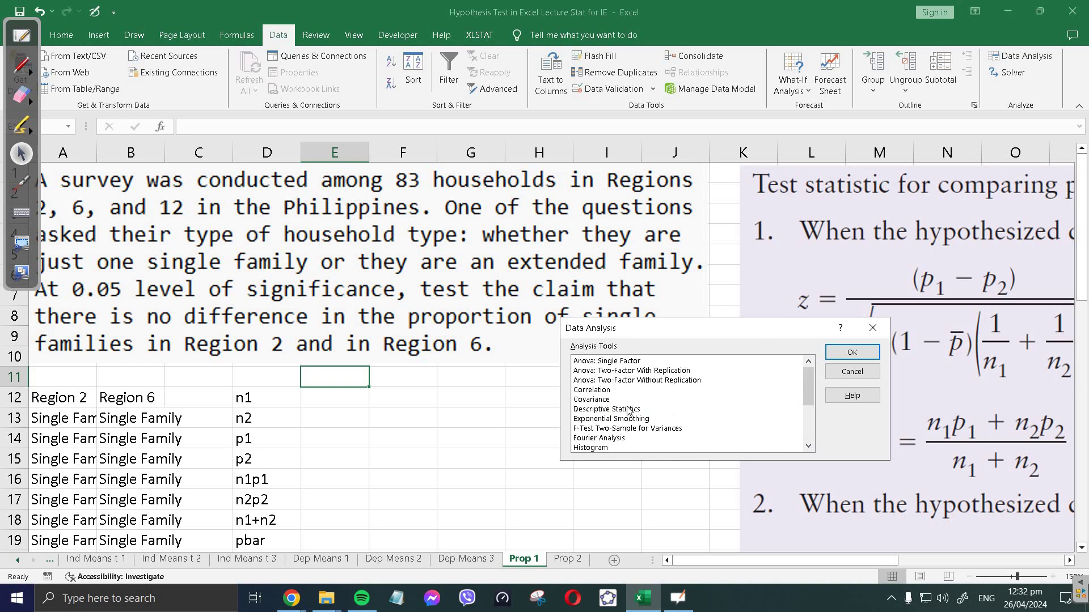
{"action": "scroll", "coordinate": [629, 413], "scroll_direction": "down", "scroll_amount": 3}
{"action": "scroll", "coordinate": [656, 420], "scroll_direction": "up", "scroll_amount": 3}
{"action": "left_click", "coordinate": [874, 329]}
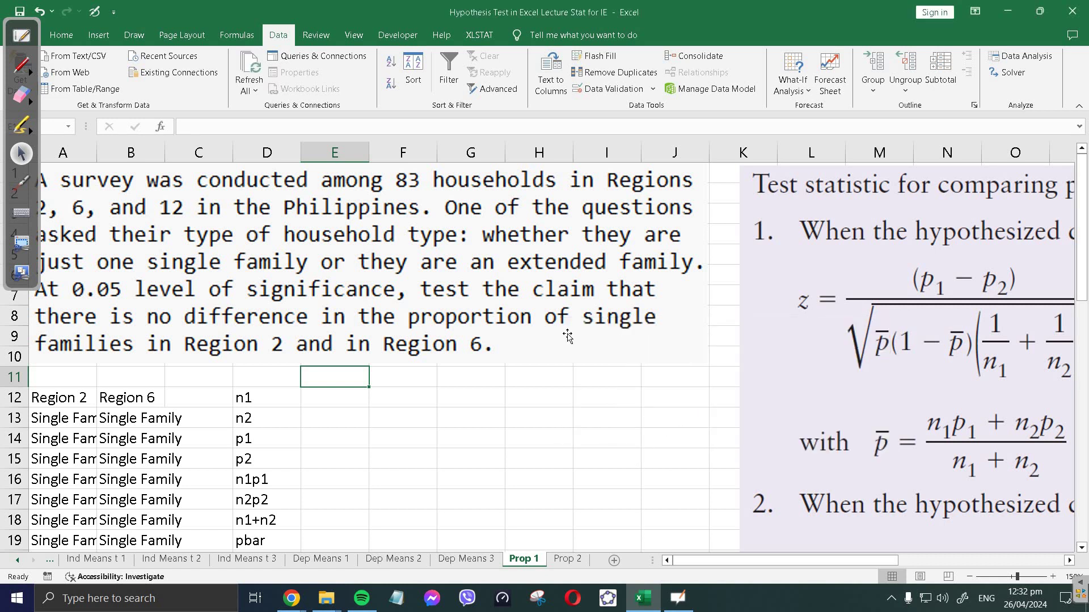
- Examine the test statistic formula for comparing two independent proportions and the list of quantities in column D
{"action": "left_click_drag", "start_coordinate": [757, 562], "coordinate": [909, 565]}
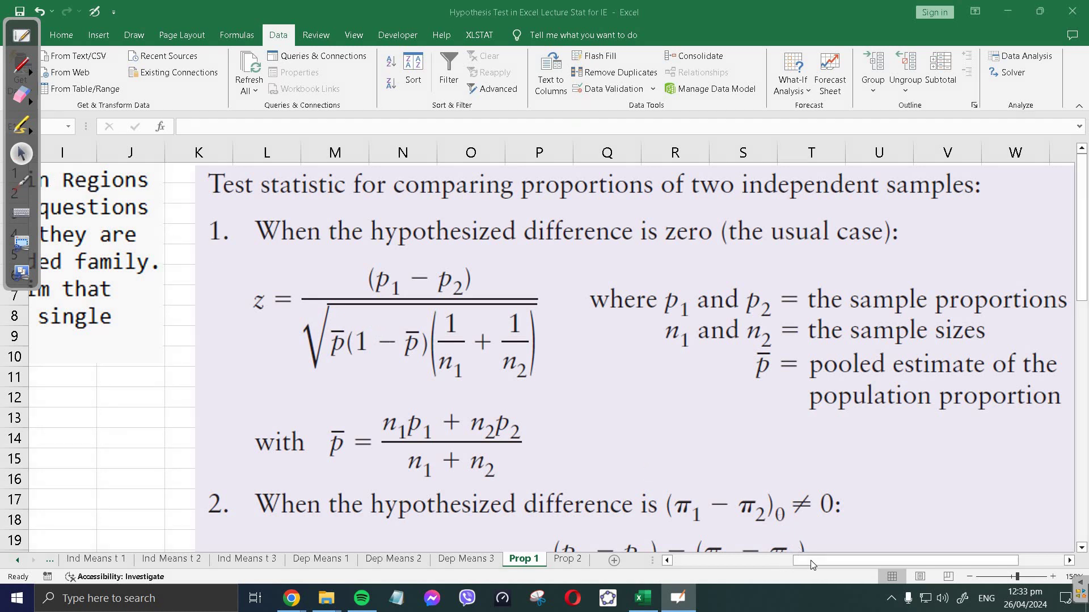
{"action": "left_click", "coordinate": [730, 561]}
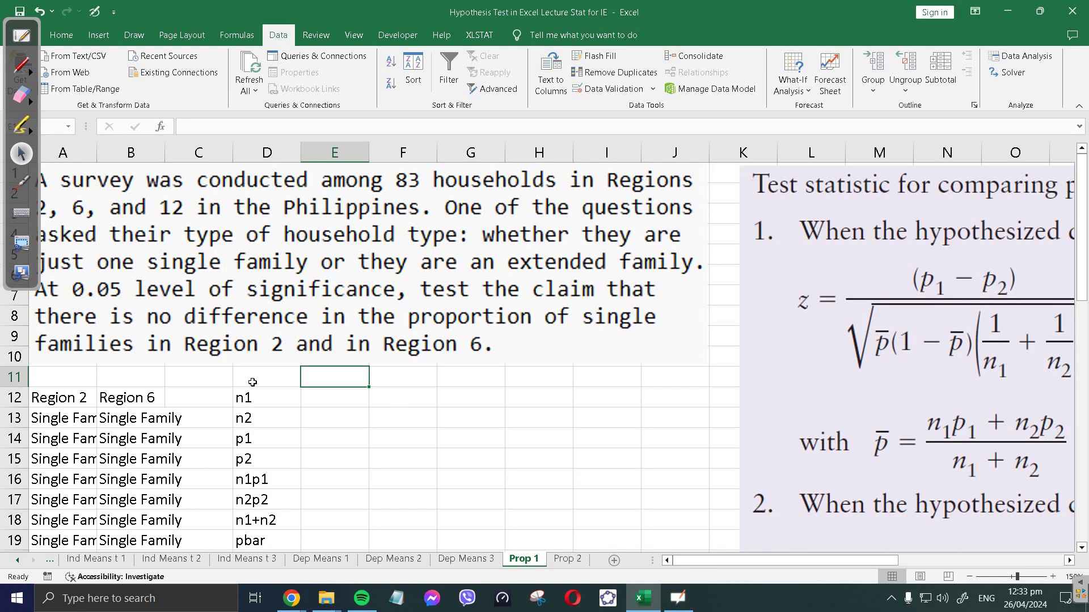
{"action": "scroll", "coordinate": [255, 383], "scroll_direction": "down", "scroll_amount": 5}
{"action": "scroll", "coordinate": [252, 272], "scroll_direction": "up", "scroll_amount": 3}
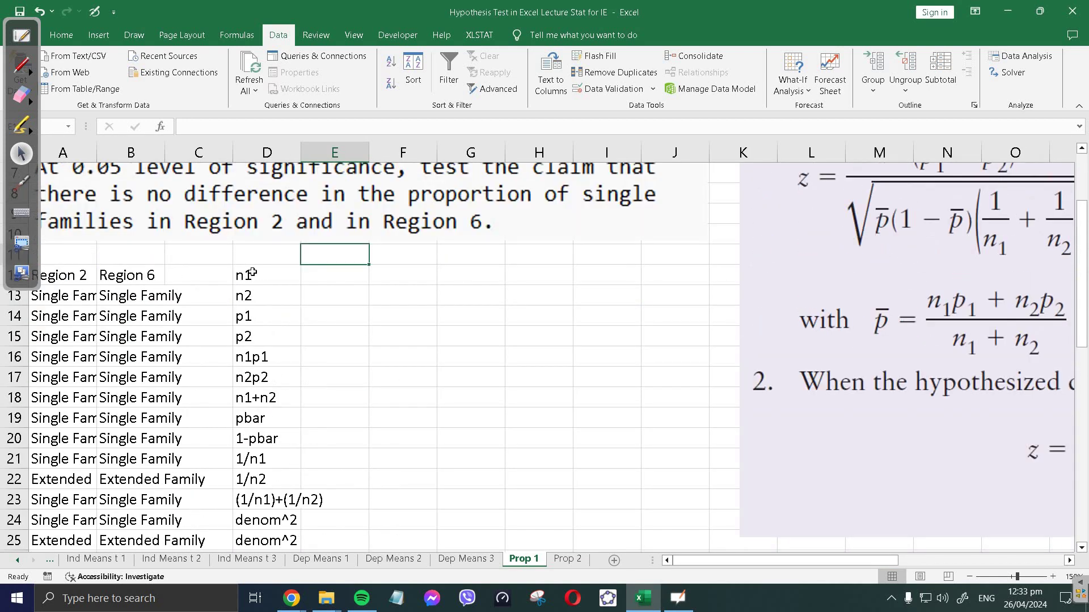
{"action": "scroll", "coordinate": [252, 272], "scroll_direction": "down", "scroll_amount": 2}
{"action": "scroll", "coordinate": [261, 257], "scroll_direction": "up", "scroll_amount": 2}
{"action": "scroll", "coordinate": [286, 368], "scroll_direction": "up", "scroll_amount": 2}
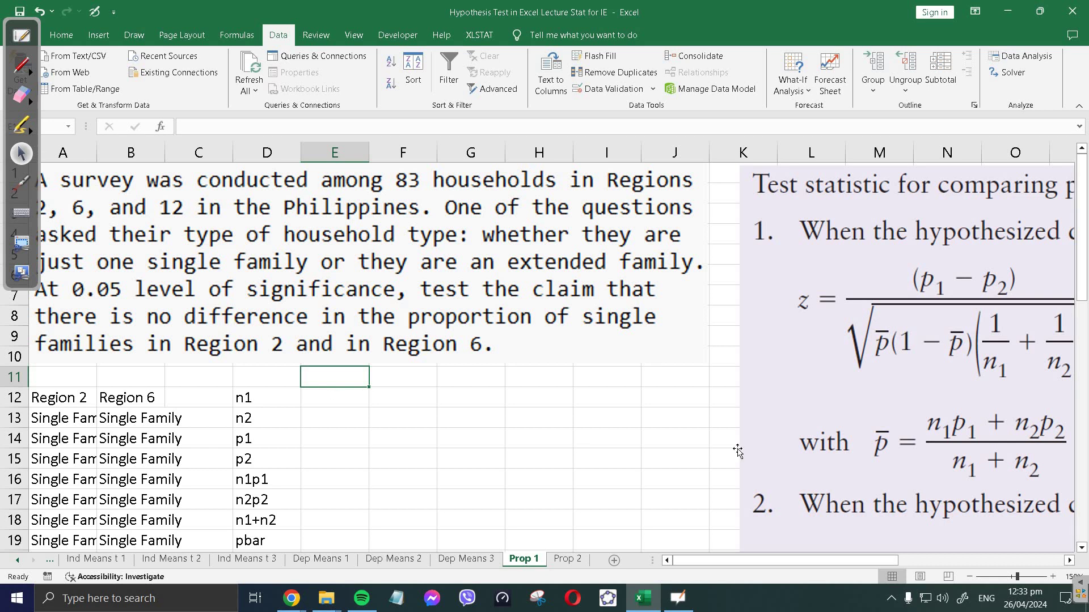
{"action": "left_click_drag", "start_coordinate": [875, 560], "coordinate": [906, 562]}
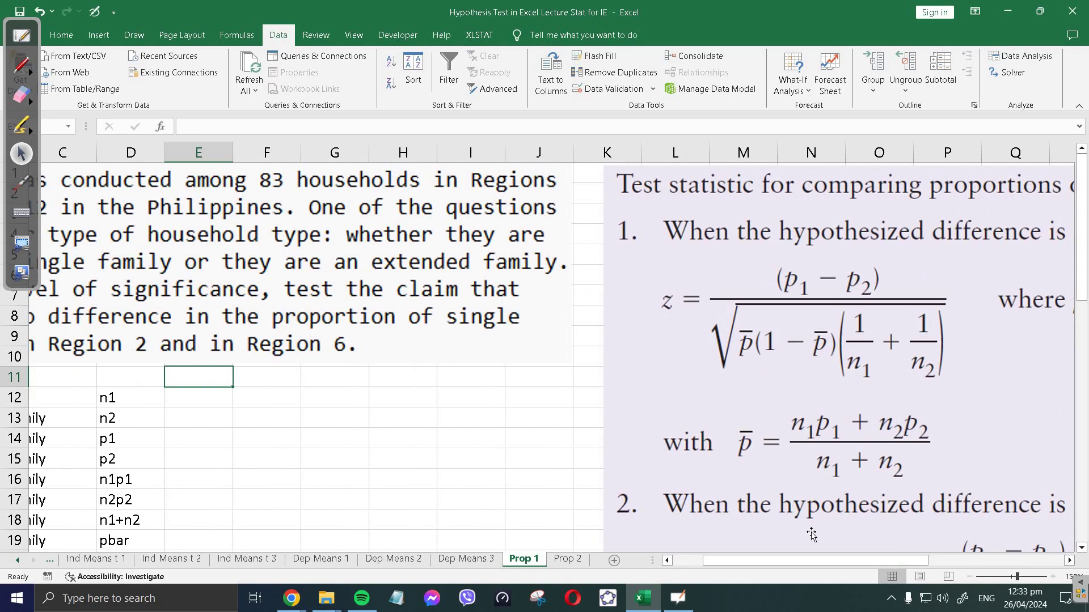
{"action": "left_click_drag", "start_coordinate": [811, 560], "coordinate": [923, 562]}
{"action": "left_click_drag", "start_coordinate": [809, 564], "coordinate": [623, 565]}
- Calculate n1 in E12 by counting the Region 2 entries with COUNTA over A13:A50
{"action": "left_click", "coordinate": [317, 399]}
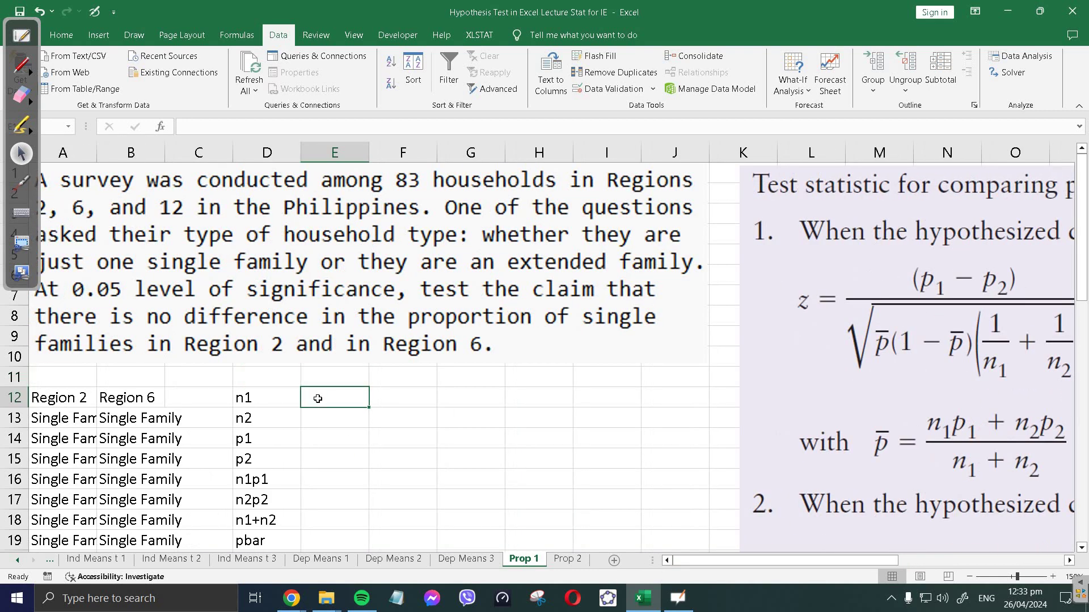
{"action": "scroll", "coordinate": [318, 398], "scroll_direction": "down", "scroll_amount": 1}
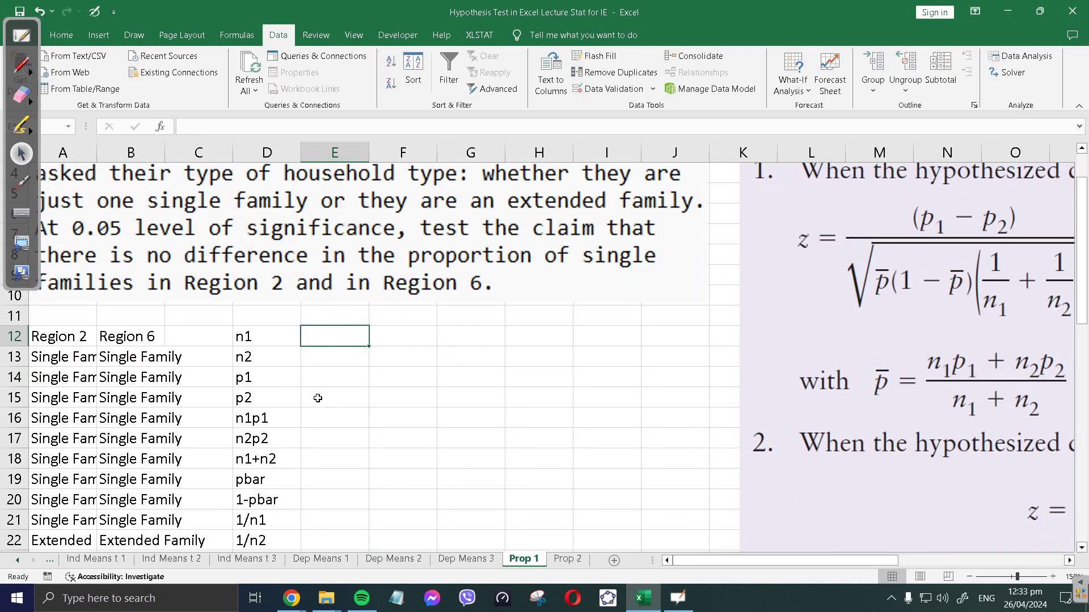
{"action": "scroll", "coordinate": [329, 397], "scroll_direction": "down", "scroll_amount": 8}
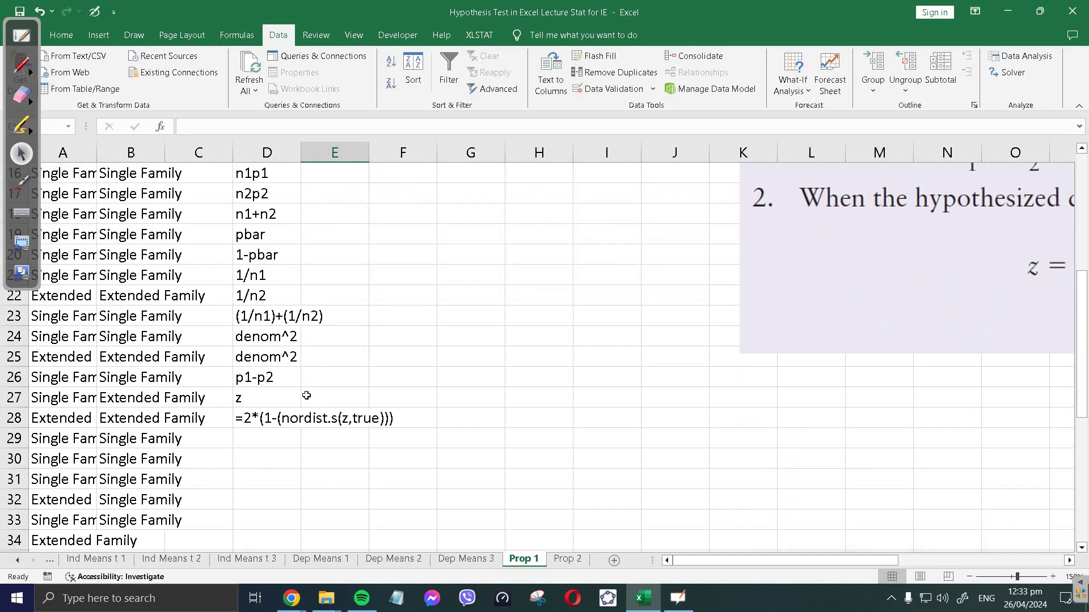
{"action": "scroll", "coordinate": [93, 419], "scroll_direction": "down", "scroll_amount": 2}
{"action": "scroll", "coordinate": [218, 391], "scroll_direction": "up", "scroll_amount": 8}
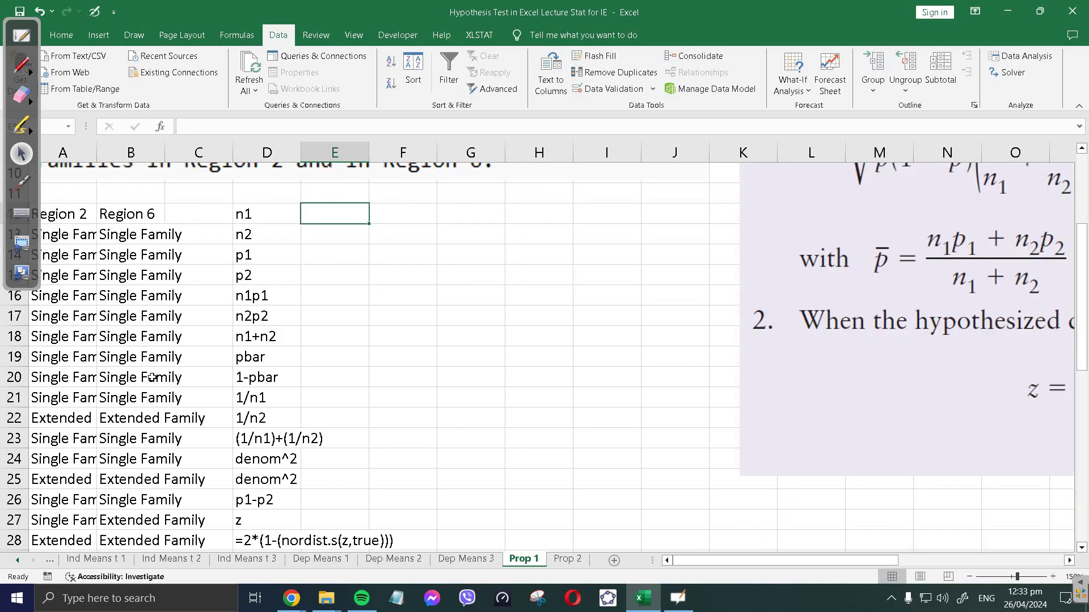
{"action": "scroll", "coordinate": [321, 399], "scroll_direction": "up", "scroll_amount": 3}
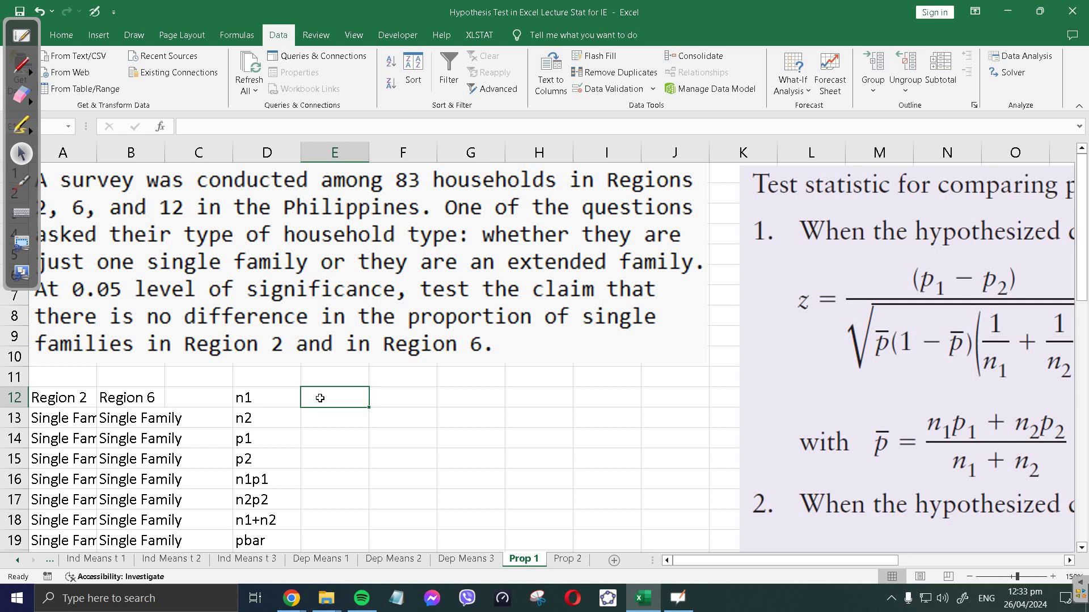
{"action": "type", "text": "=cpo"}
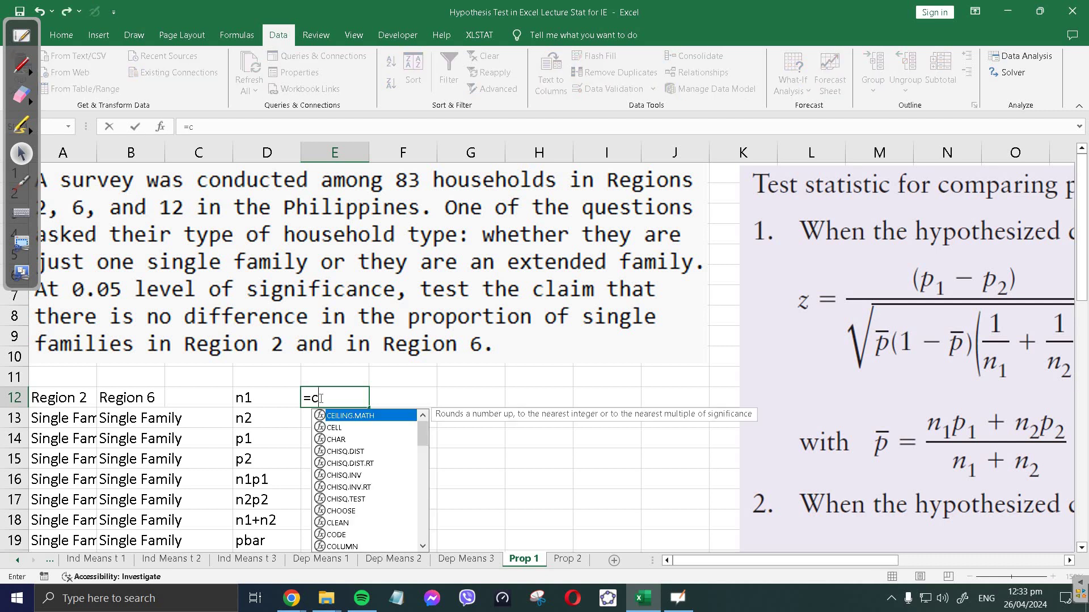
{"action": "key", "text": "BackSpace"}
{"action": "key", "text": "BackSpace"}
{"action": "type", "text": "p"}
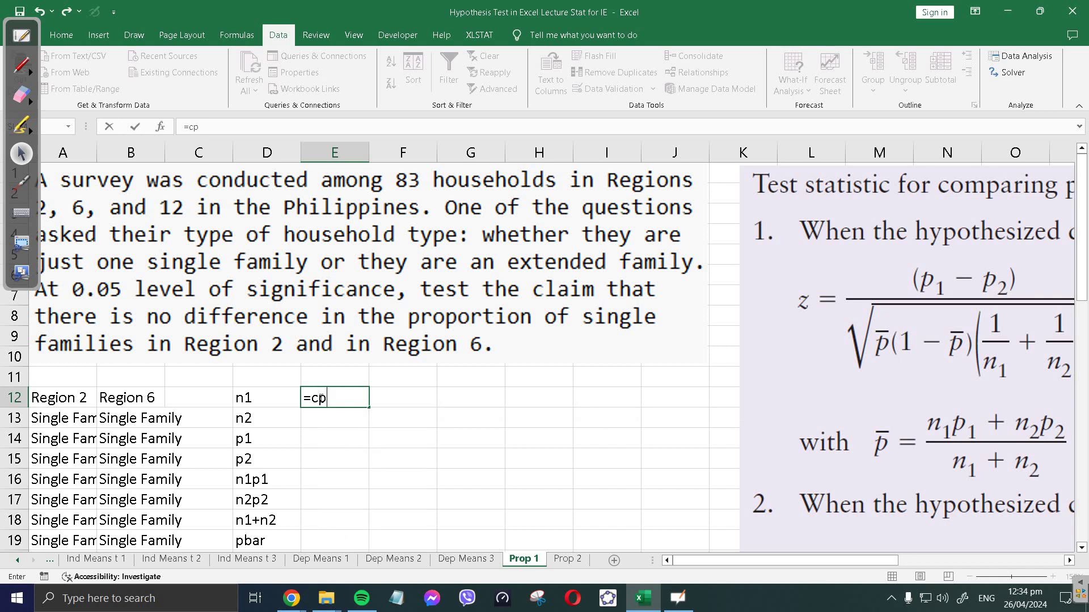
{"action": "key", "text": "BackSpace"}
{"action": "type", "text": "ounta"}
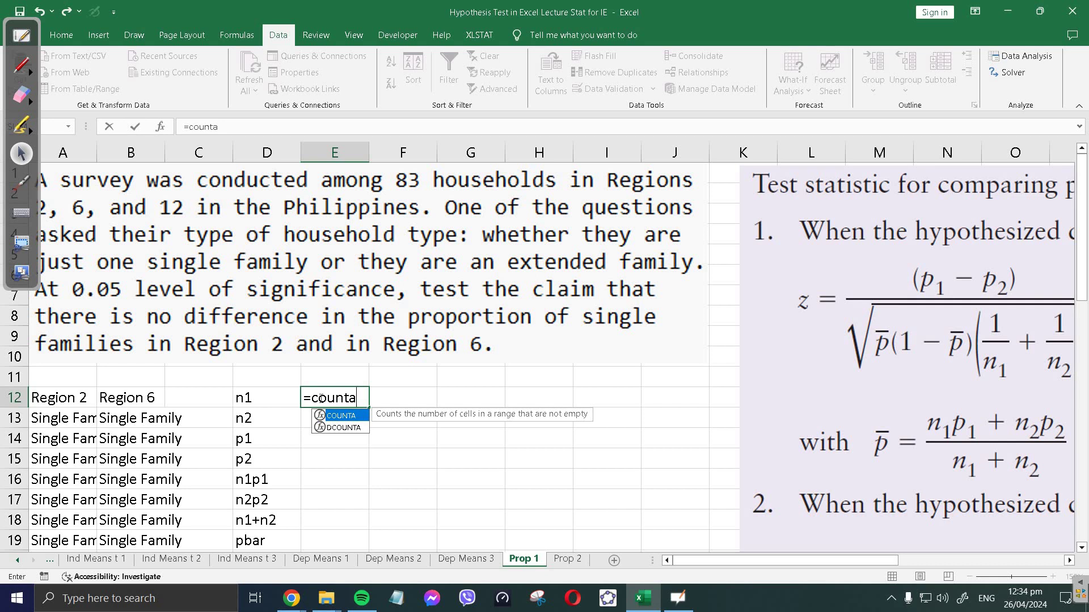
{"action": "type", "text": "("}
{"action": "left_click_drag", "start_coordinate": [77, 419], "coordinate": [74, 499]}
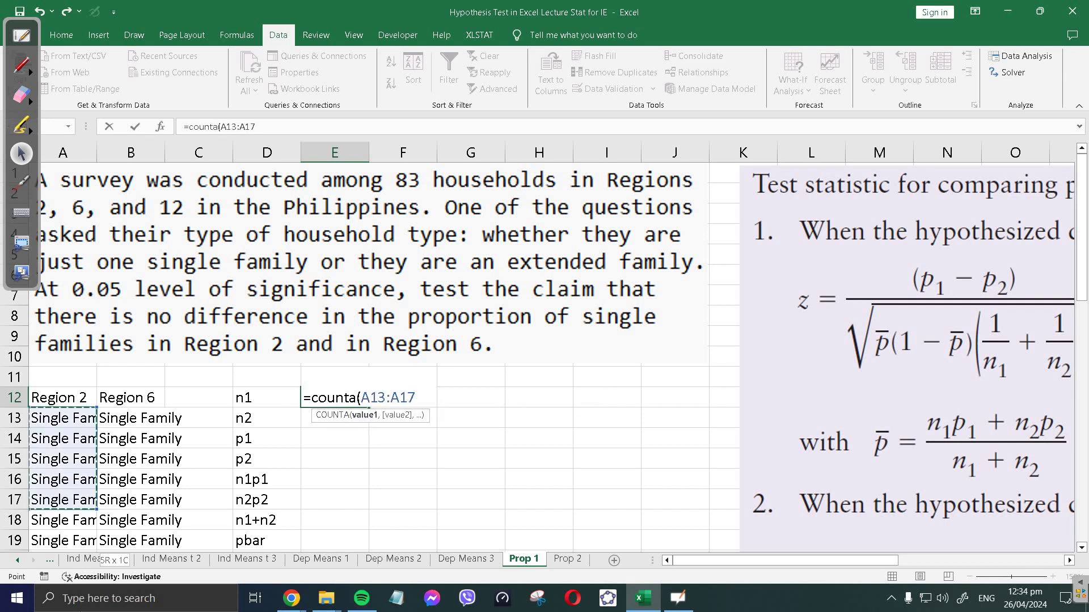
{"action": "left_click_drag", "start_coordinate": [73, 559], "coordinate": [72, 520]}
{"action": "scroll", "coordinate": [71, 518], "scroll_direction": "up", "scroll_amount": 11}
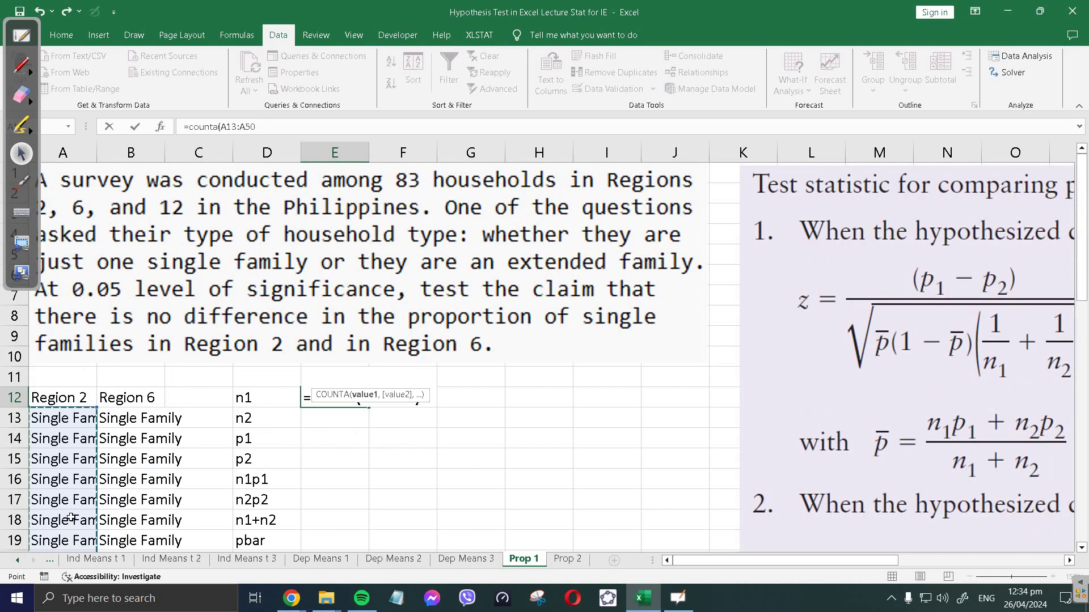
{"action": "type", "text": ")"}
{"action": "key", "text": "Return"}
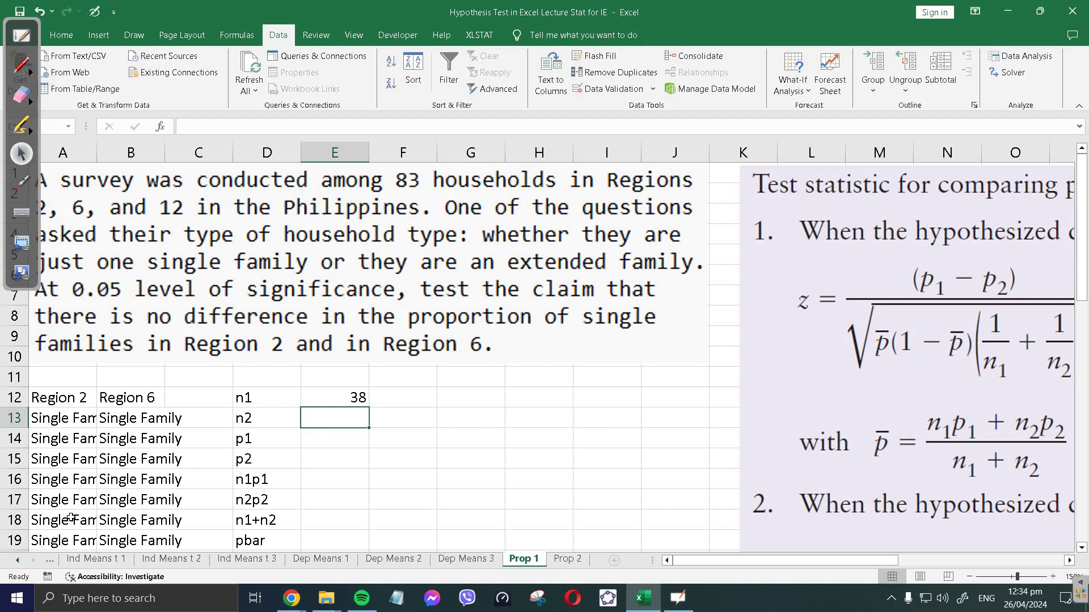
- Calculate n2 in E13 by counting the Region 6 entries with COUNTA over B13:B33
{"action": "type", "text": "=cou"}
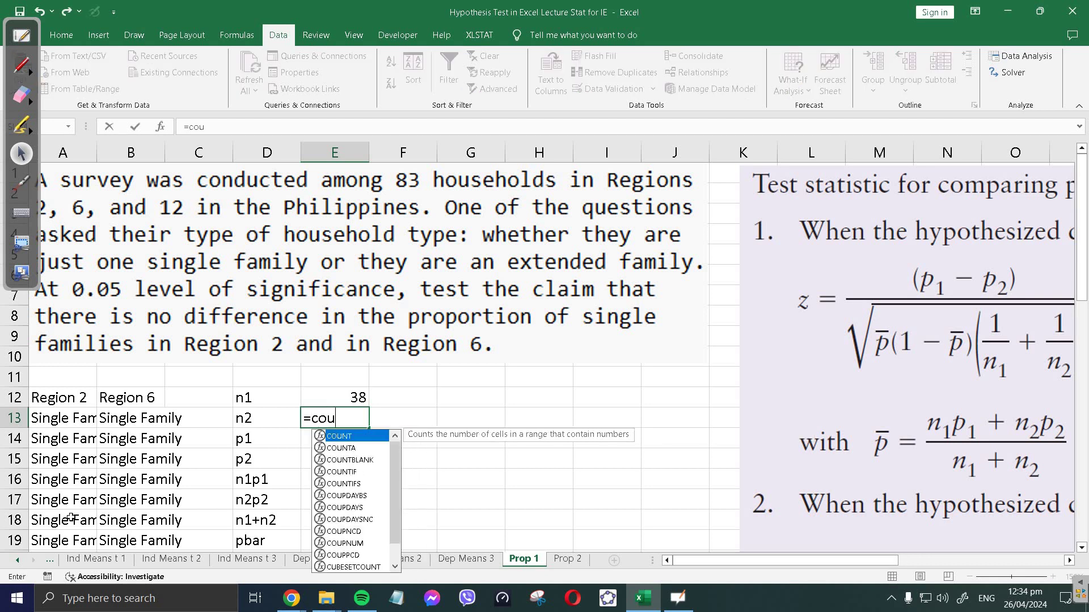
{"action": "type", "text": "nta("}
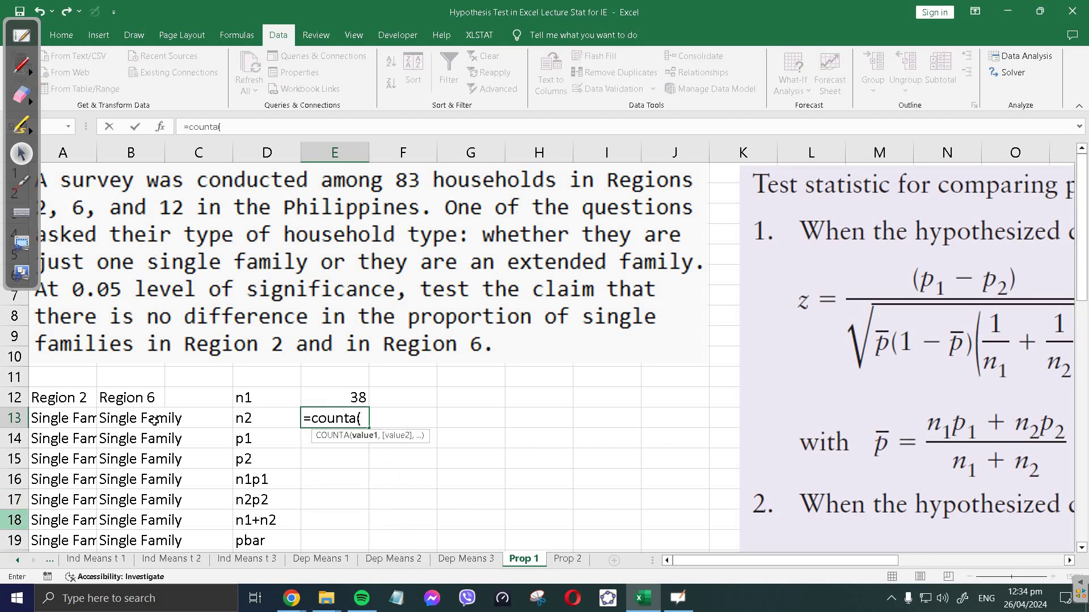
{"action": "left_click_drag", "start_coordinate": [135, 424], "coordinate": [151, 260]}
{"action": "scroll", "coordinate": [153, 263], "scroll_direction": "up", "scroll_amount": 9}
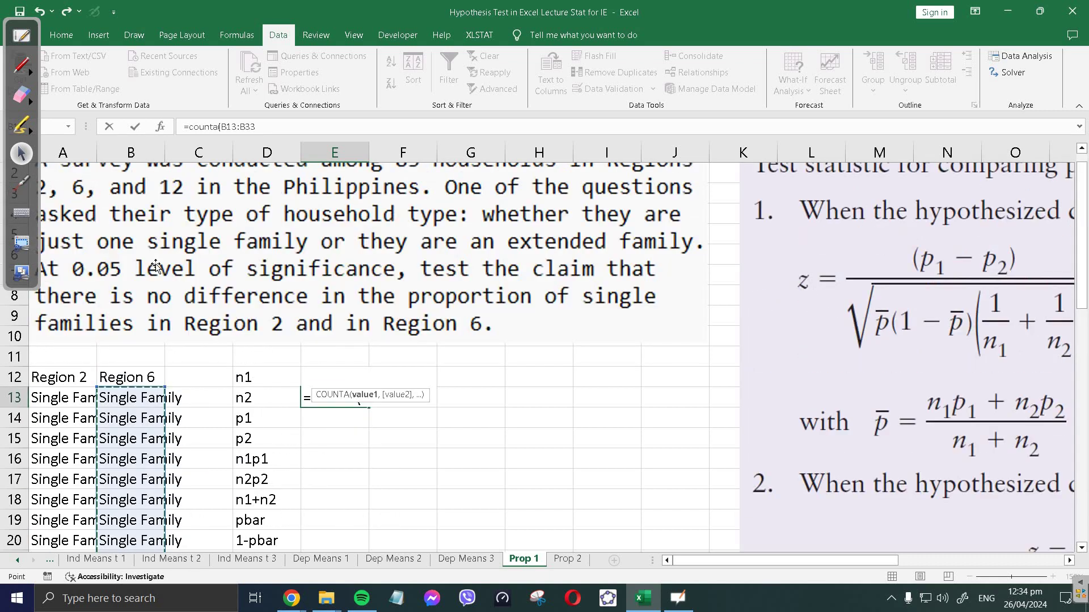
{"action": "type", "text": ")"}
{"action": "key", "text": "Return"}
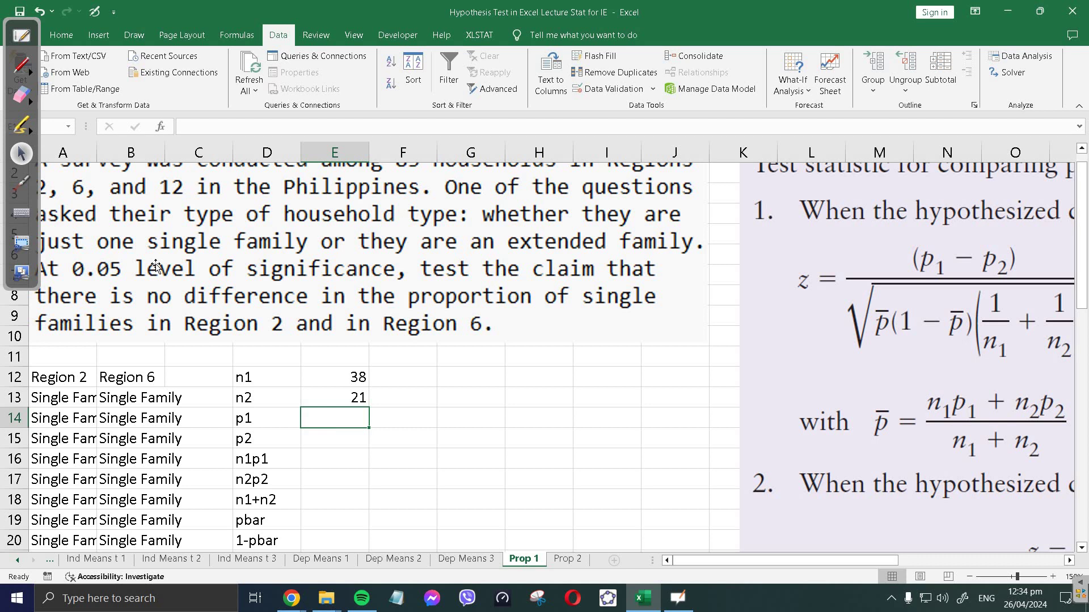
- In F14, count the Region 2 single-family households with COUNTIF over A13:A50 and the criterion "Single Family"
{"action": "key", "text": "Left"}
{"action": "key", "text": "Right"}
{"action": "key", "text": "Right"}
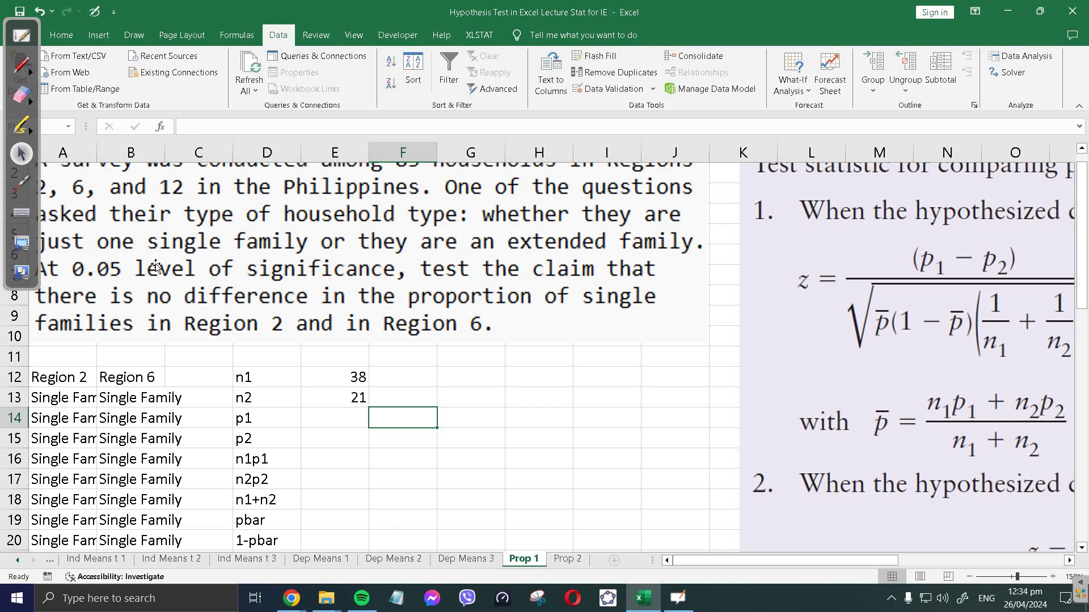
{"action": "type", "text": "=countif"}
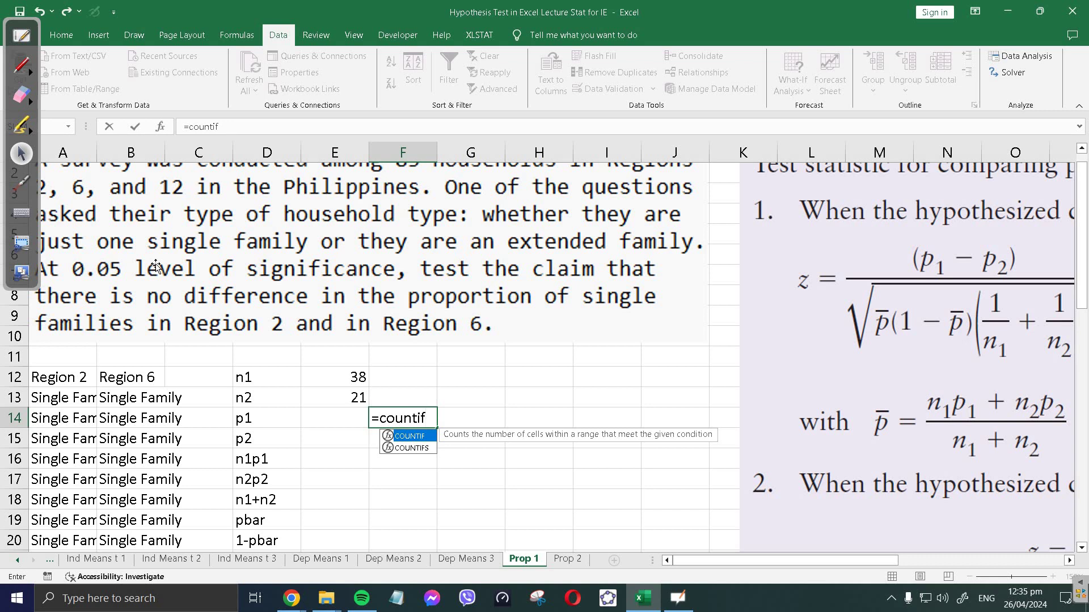
{"action": "type", "text": "("}
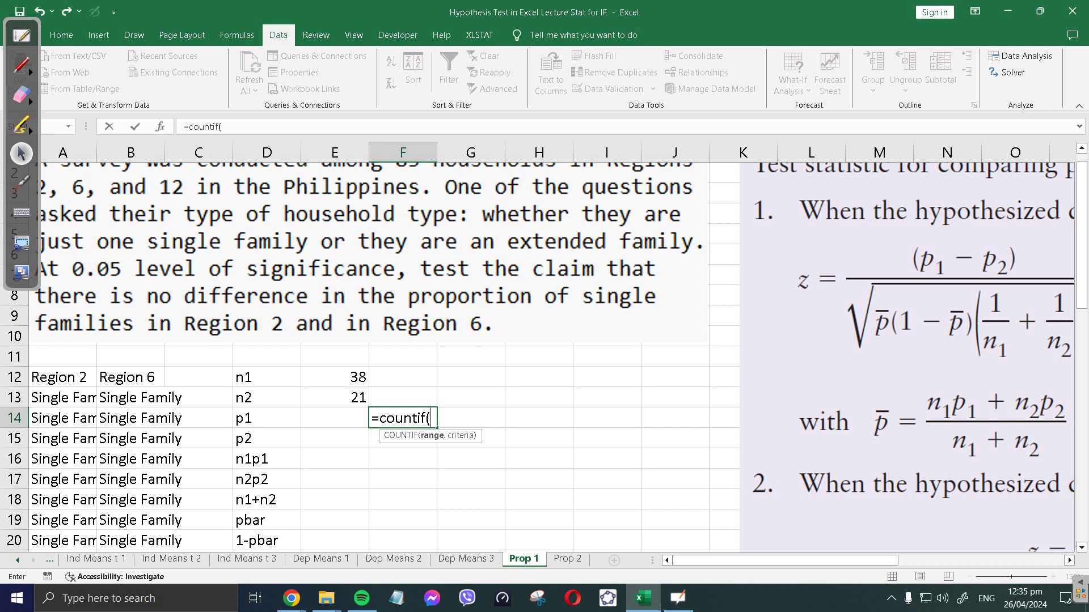
{"action": "left_click_drag", "start_coordinate": [63, 399], "coordinate": [62, 521]}
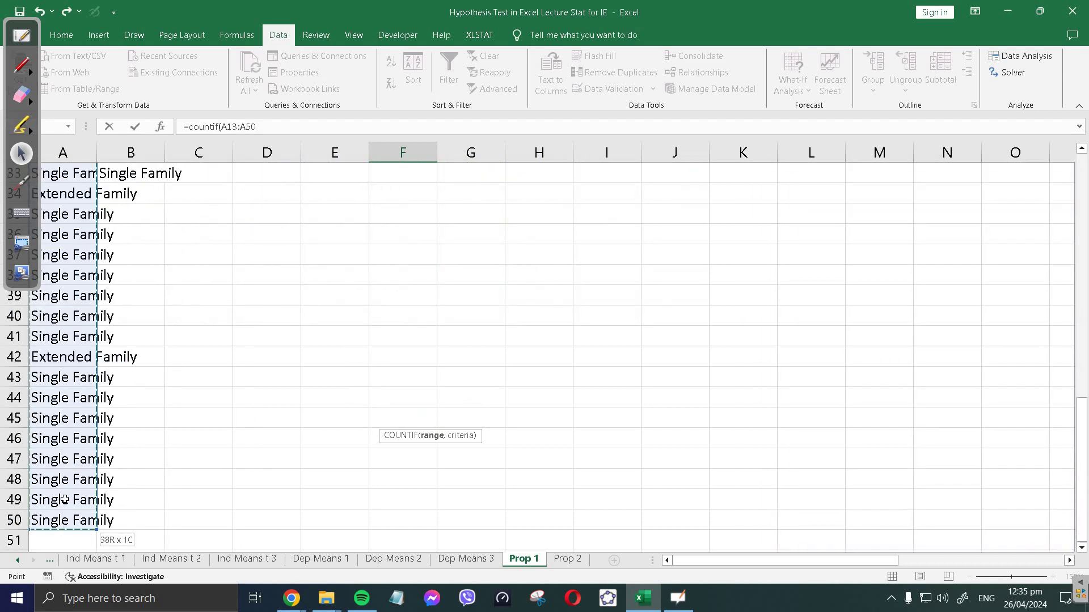
{"action": "scroll", "coordinate": [67, 508], "scroll_direction": "up", "scroll_amount": 6}
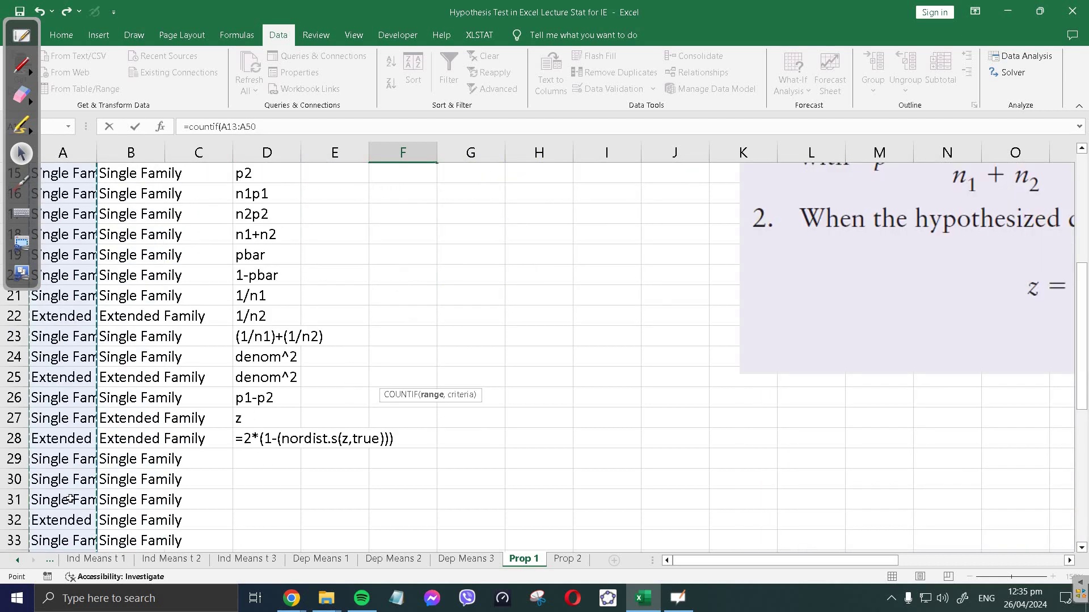
{"action": "type", "text": ","}
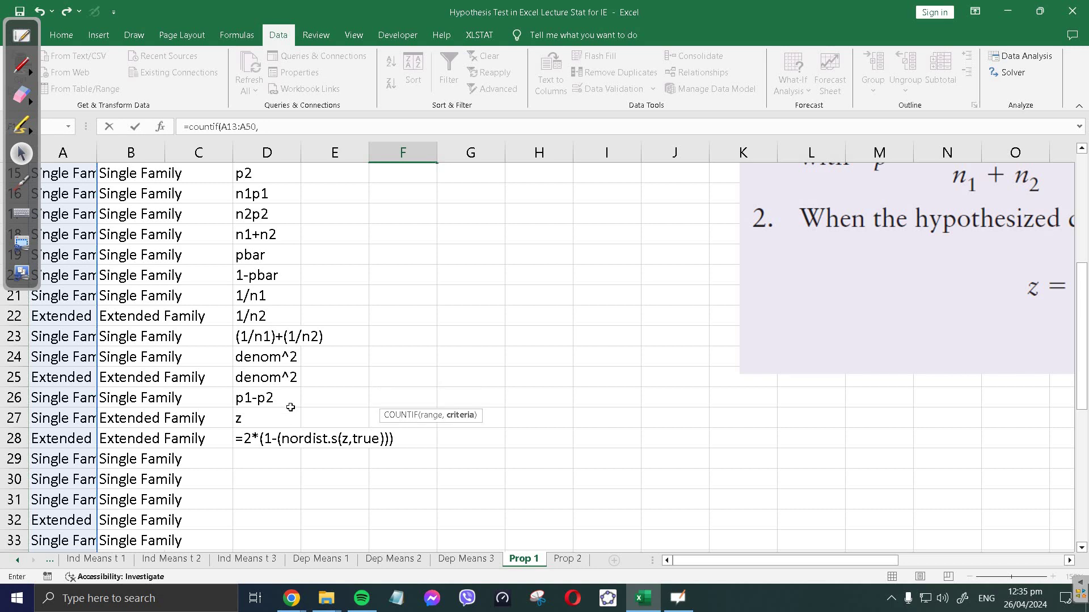
{"action": "scroll", "coordinate": [289, 406], "scroll_direction": "up", "scroll_amount": 4}
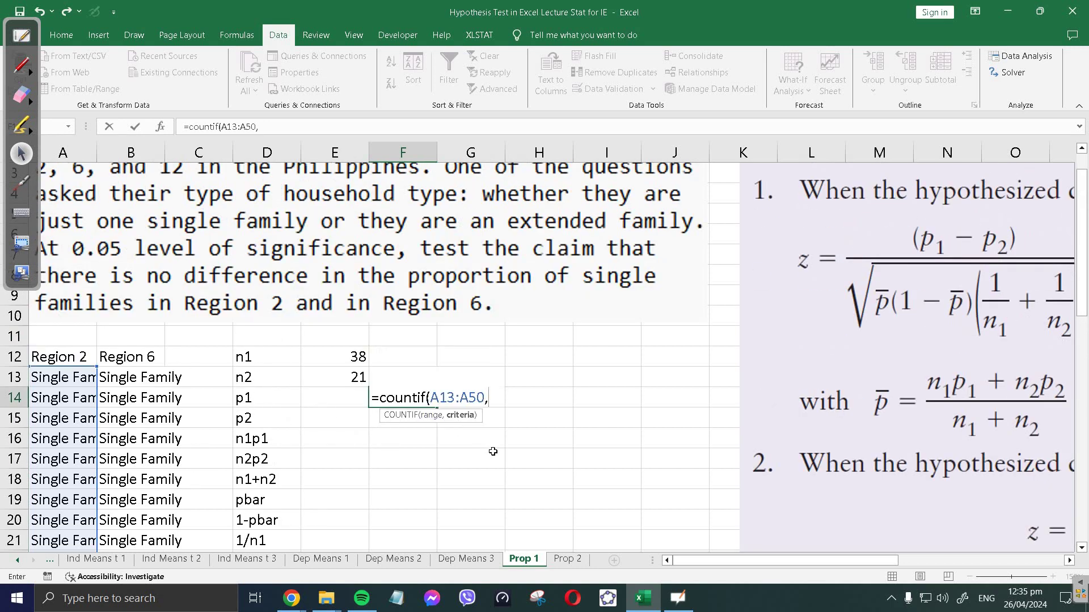
{"action": "type", "text": "\"Single Fa"}
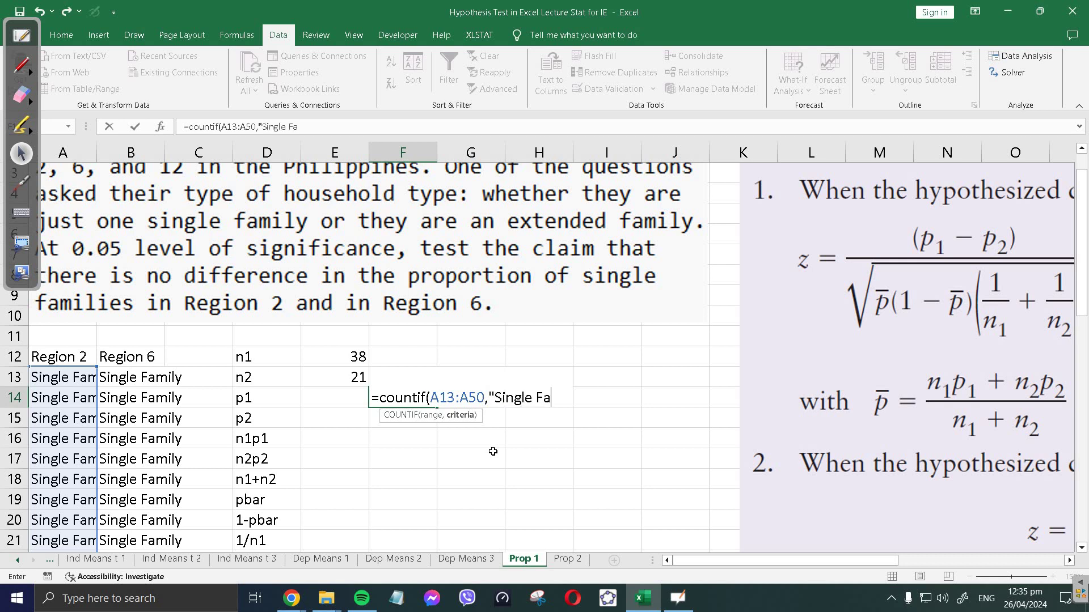
{"action": "type", "text": "mily\")"}
{"action": "key", "text": "Return"}
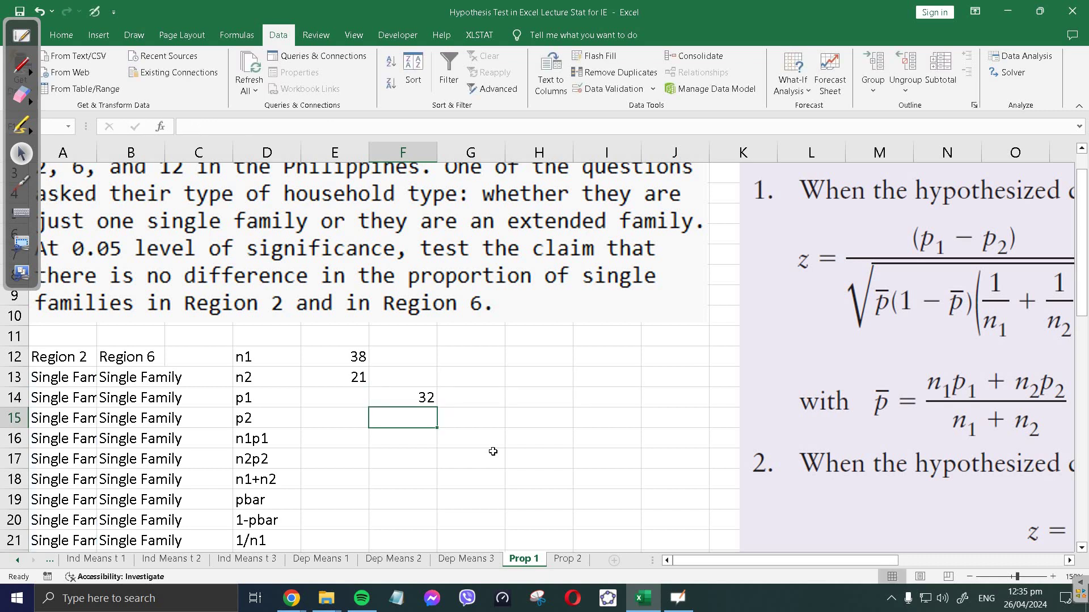
- Check the COUNTIF formula in F14 and the exact label text of the first Region 2 entry in A13
{"action": "key", "text": "Up"}
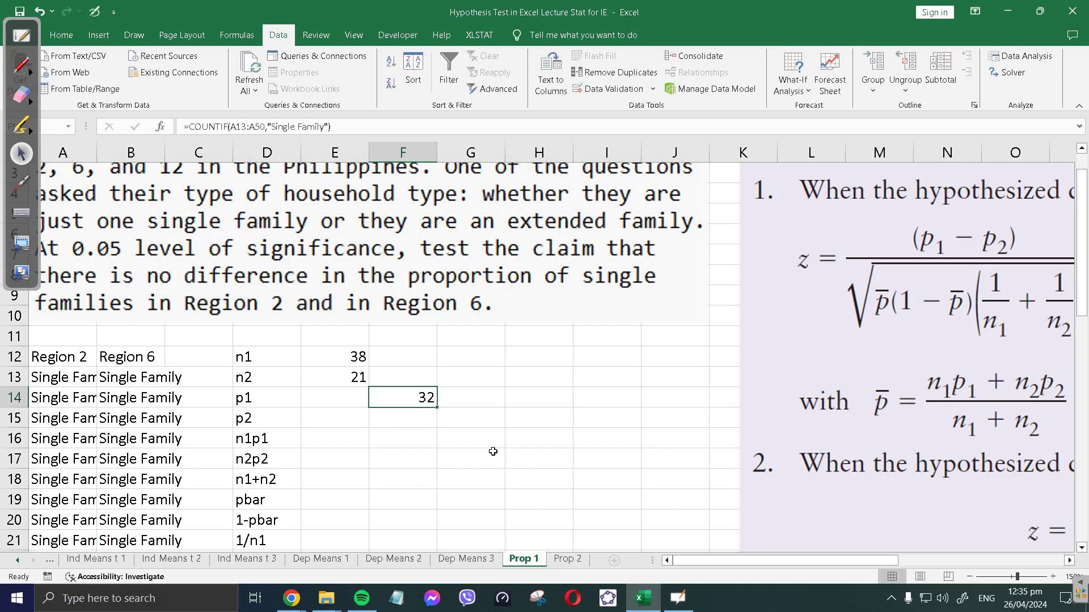
{"action": "key", "text": "Left"}
{"action": "key", "text": "Left"}
{"action": "key", "text": "Left"}
{"action": "key", "text": "Left"}
{"action": "key", "text": "Left"}
{"action": "key", "text": "Down"}
{"action": "key", "text": "Up"}
{"action": "key", "text": "Up"}
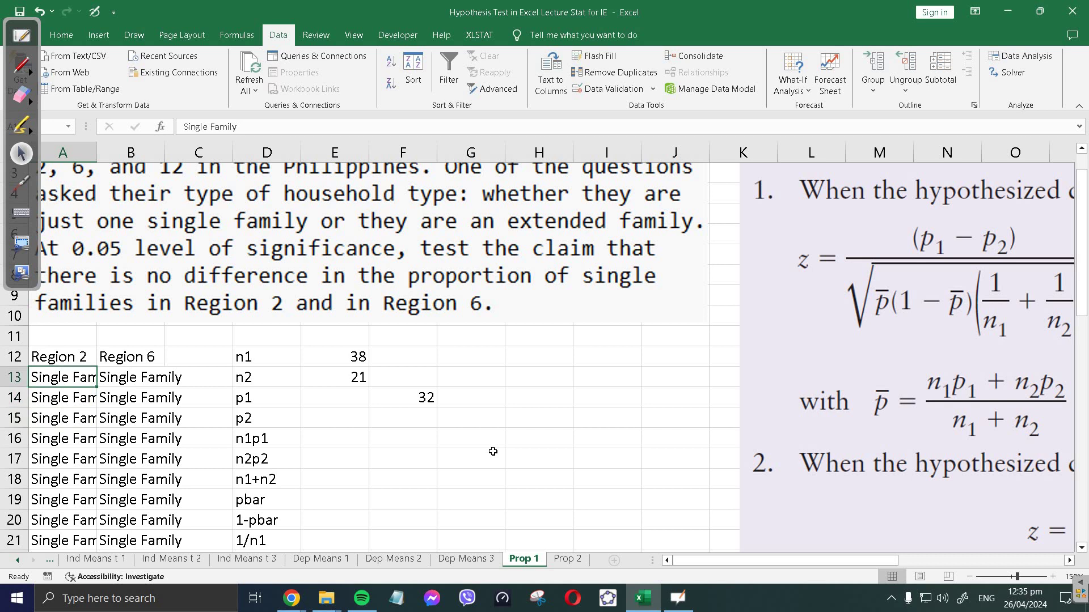
- Calculate p1 in E14 by dividing the Region 2 single-family count in F14 by n1 in E12
{"action": "key", "text": "Right"}
{"action": "key", "text": "Right"}
{"action": "key", "text": "Right"}
{"action": "key", "text": "Right"}
{"action": "key", "text": "Right"}
{"action": "key", "text": "Down"}
{"action": "key", "text": "Left"}
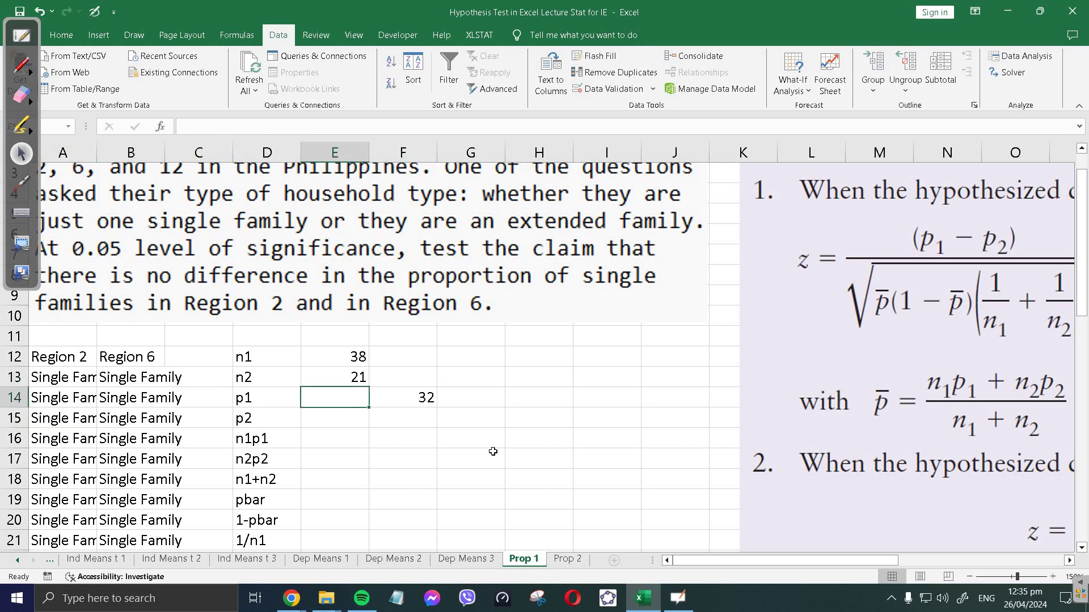
{"action": "type", "text": "="}
{"action": "left_click", "coordinate": [420, 398]}
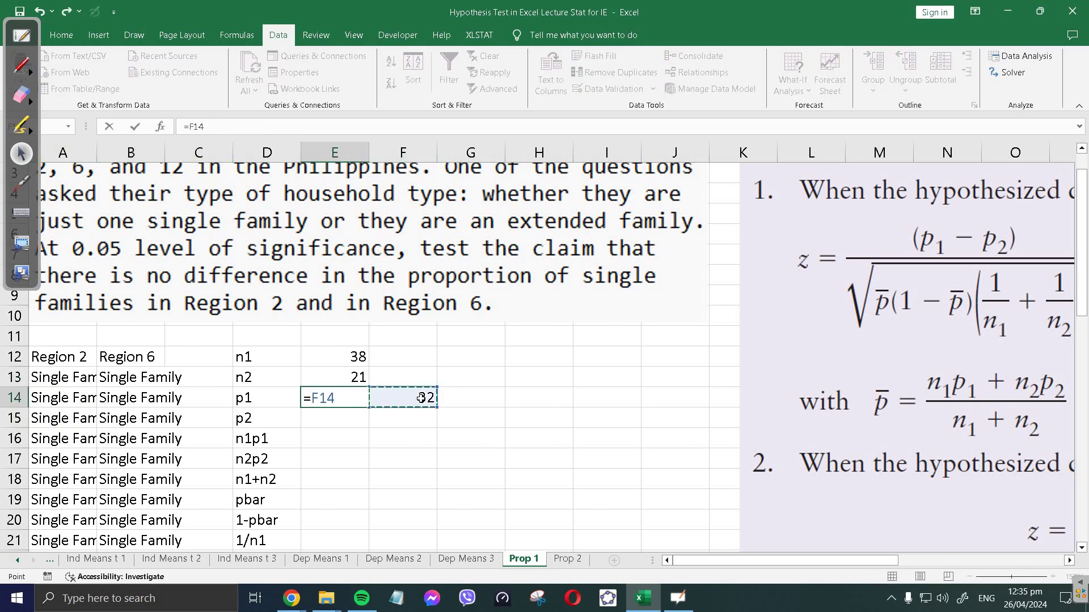
{"action": "type", "text": "/"}
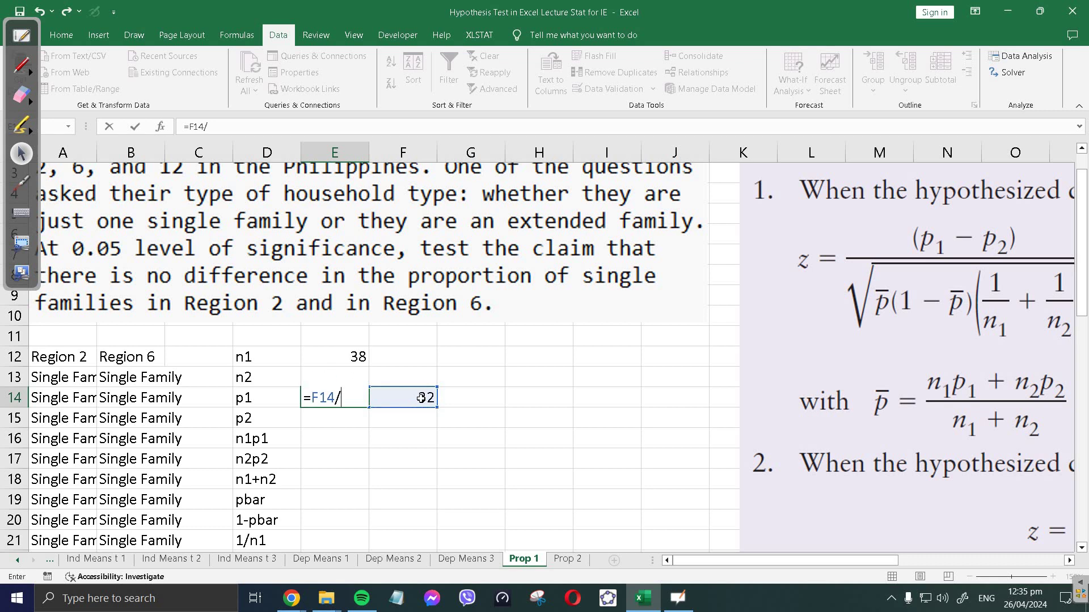
{"action": "left_click", "coordinate": [340, 356]}
{"action": "key", "text": "Return"}
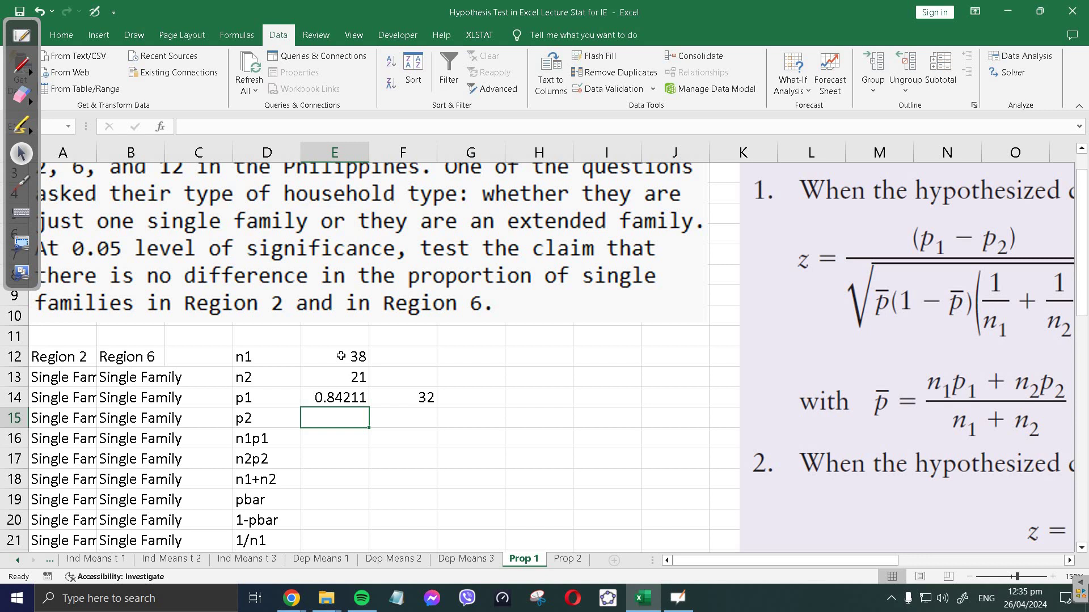
- In F15, count the Region 6 single-family households with COUNTIF over B13:B33 and the criterion "Single Family"
{"action": "key", "text": "Right"}
{"action": "type", "text": "=countif"}
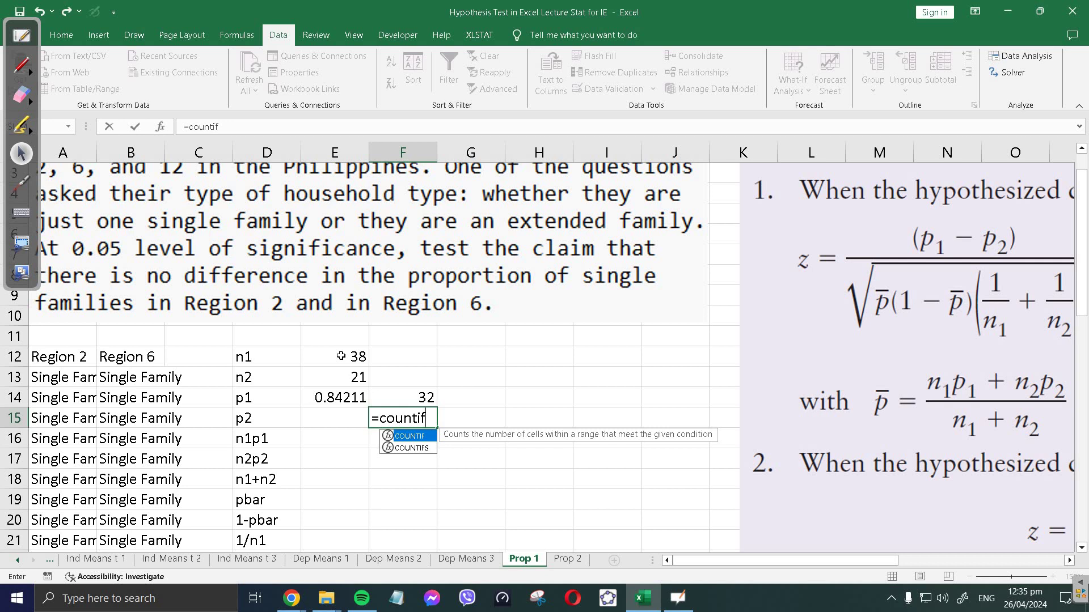
{"action": "type", "text": "("}
{"action": "left_click_drag", "start_coordinate": [142, 379], "coordinate": [142, 501]}
{"action": "scroll", "coordinate": [142, 500], "scroll_direction": "down", "scroll_amount": 4}
{"action": "scroll", "coordinate": [572, 399], "scroll_direction": "up", "scroll_amount": 7}
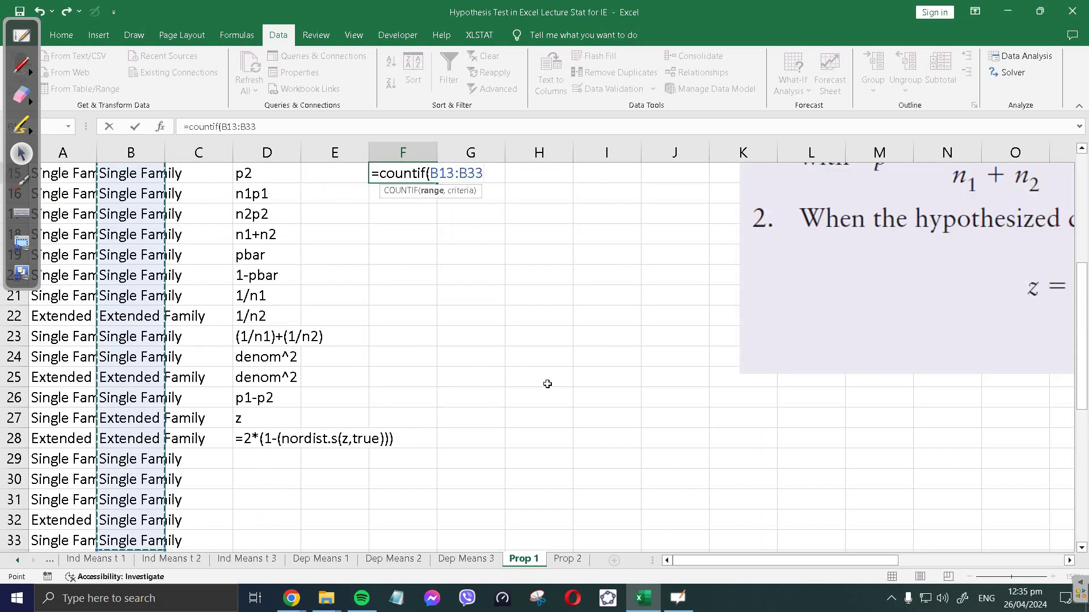
{"action": "scroll", "coordinate": [576, 402], "scroll_direction": "up", "scroll_amount": 1}
{"action": "type", "text": ","}
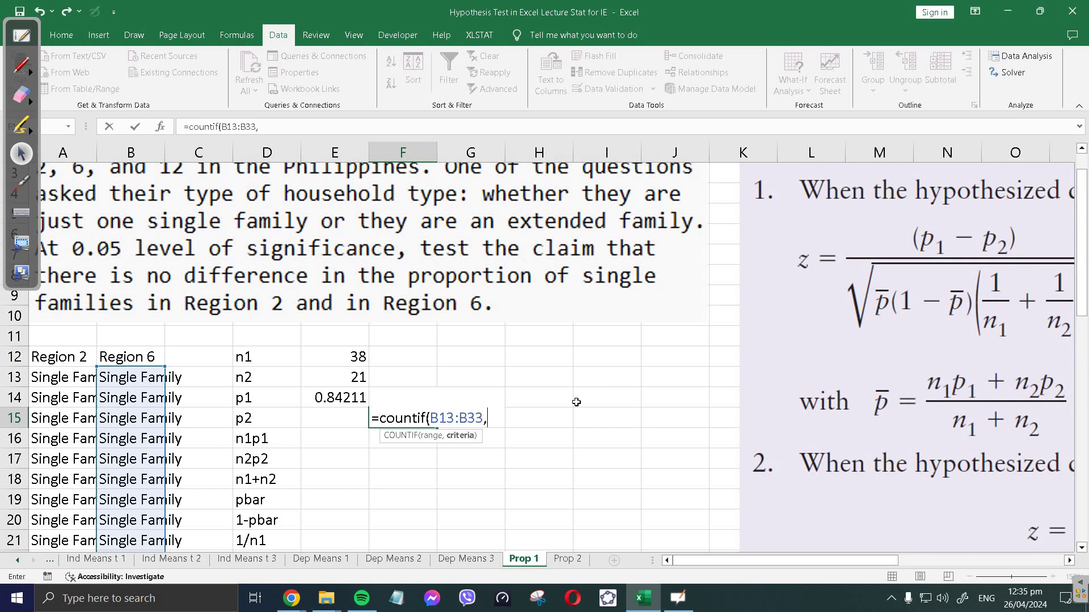
{"action": "type", "text": "\"Single F"}
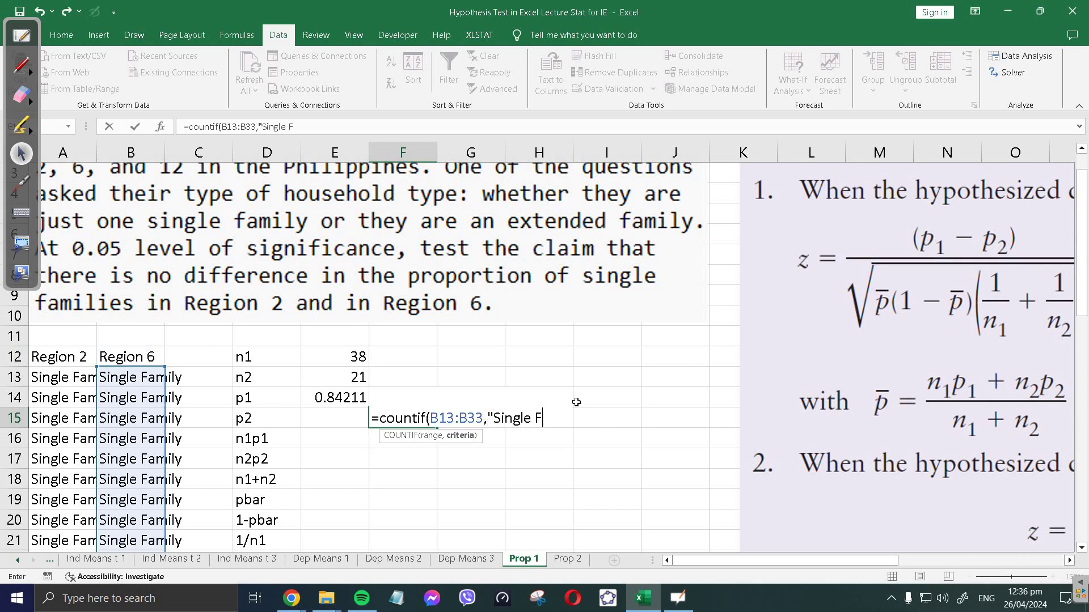
{"action": "type", "text": "amily\")"}
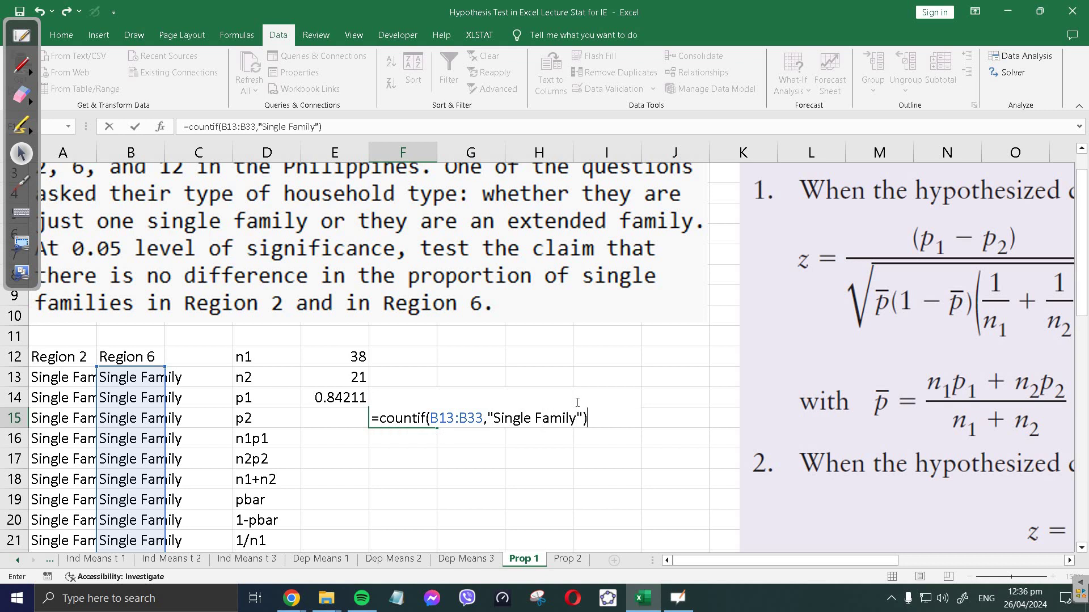
{"action": "key", "text": "Return"}
- Calculate p2 in E15 by dividing the Region 6 single-family count in F15 by n2 in E13
{"action": "key", "text": "Up"}
{"action": "key", "text": "Left"}
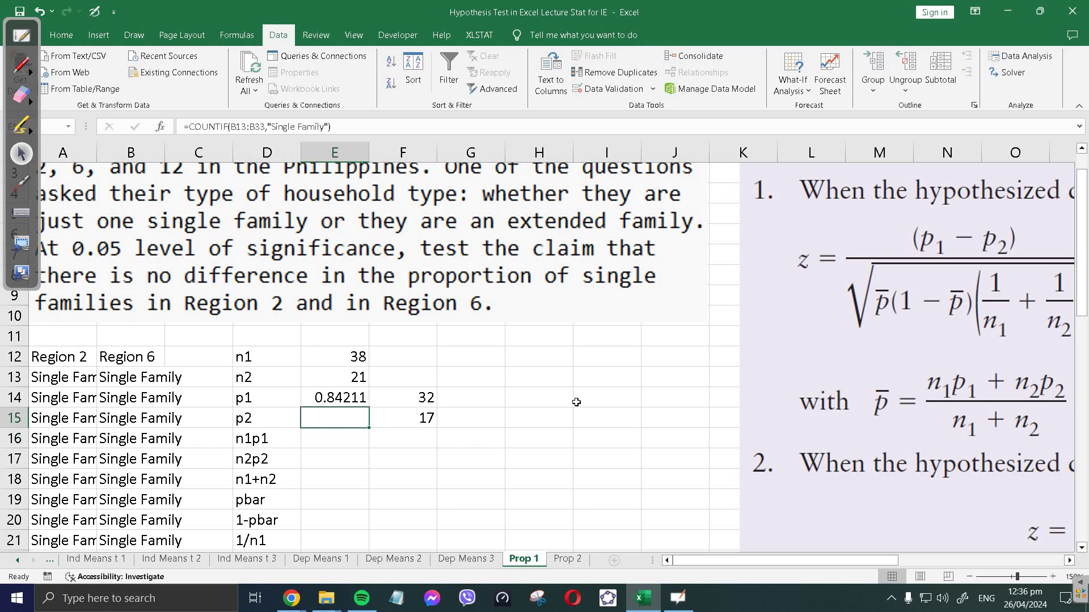
{"action": "type", "text": "="}
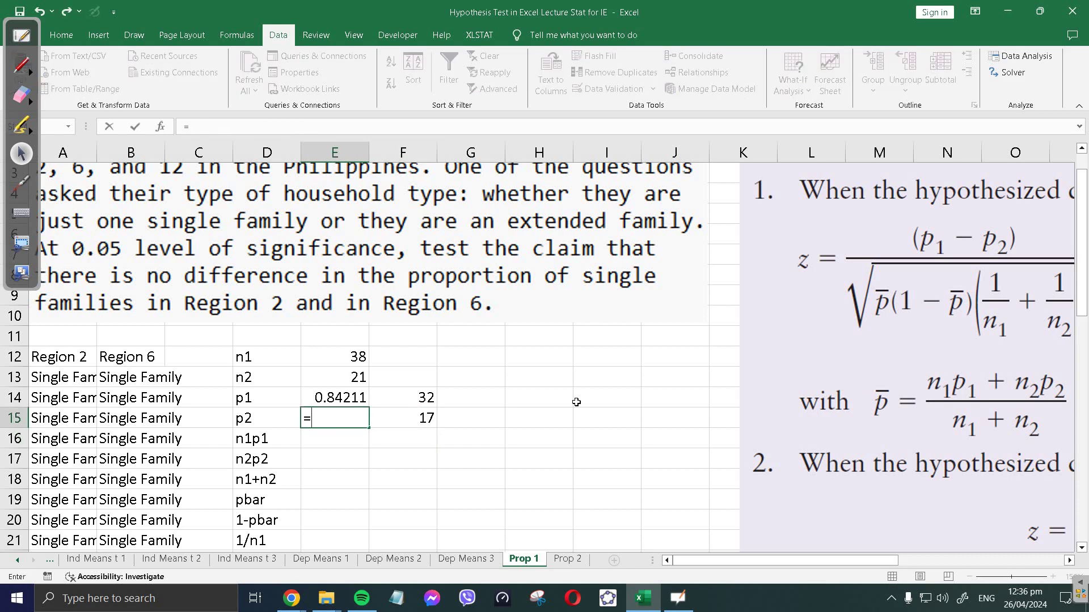
{"action": "left_click", "coordinate": [396, 418]}
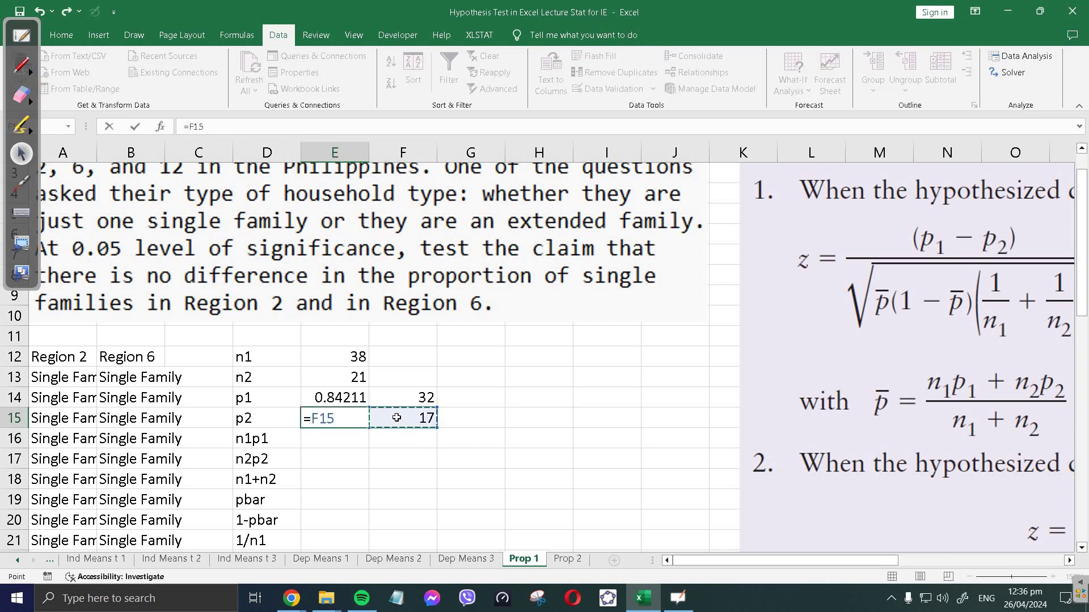
{"action": "type", "text": "/"}
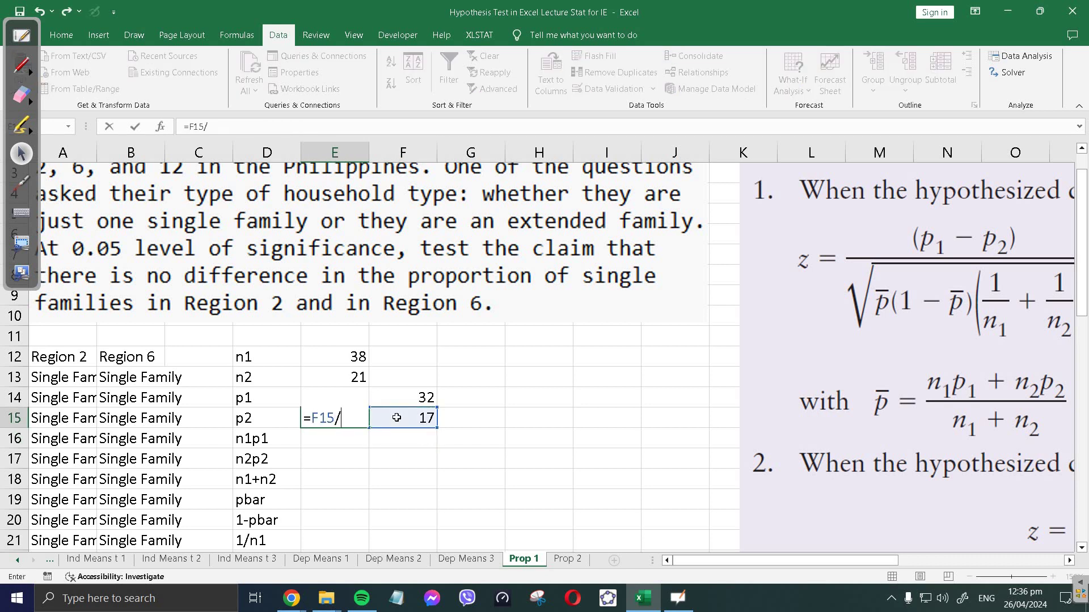
{"action": "left_click", "coordinate": [352, 378]}
{"action": "key", "text": "Return"}
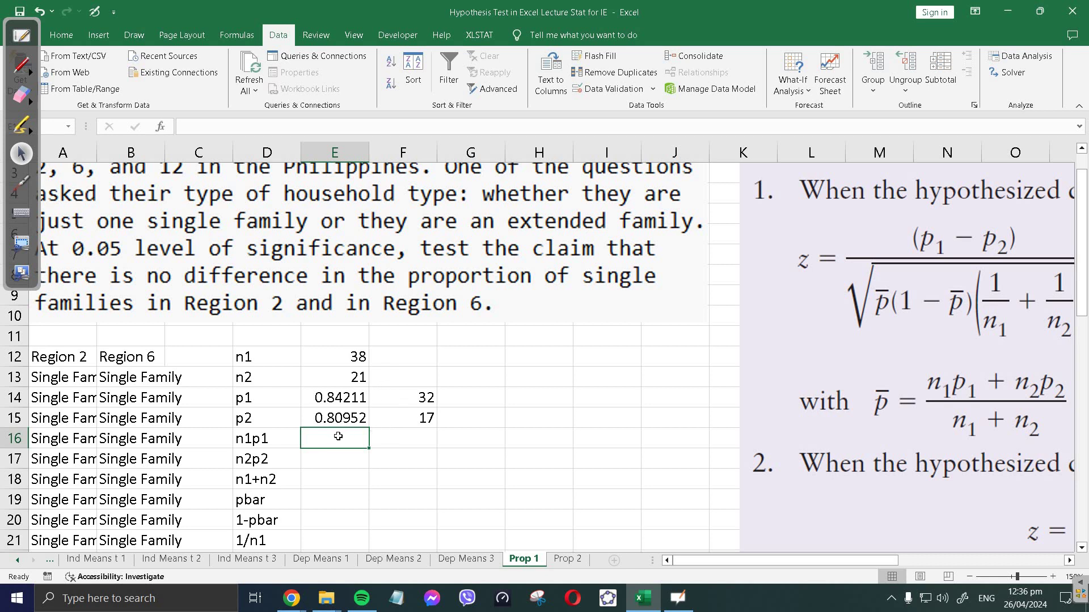
- Calculate n1p1 in E16 by multiplying n1 in E12 by p1 in E14
{"action": "type", "text": "="}
{"action": "left_click", "coordinate": [347, 361]}
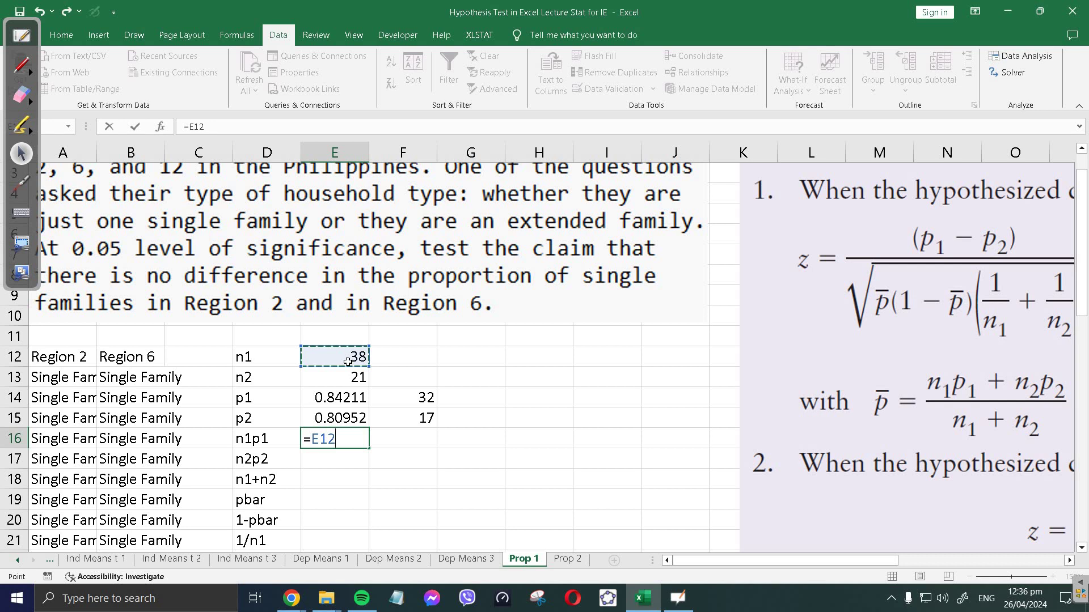
{"action": "type", "text": "*"}
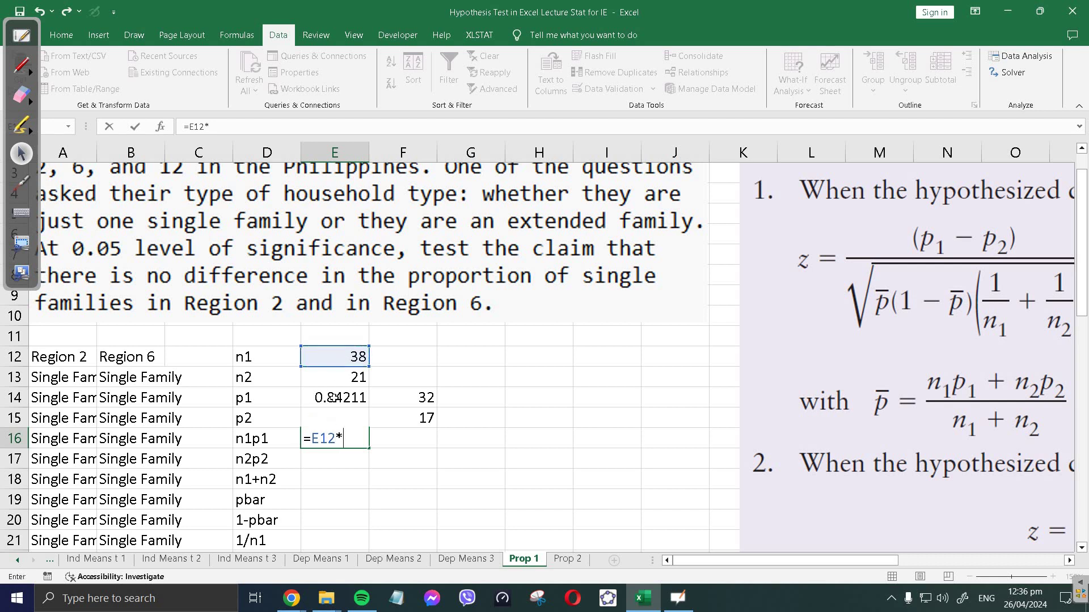
{"action": "left_click", "coordinate": [335, 397]}
{"action": "key", "text": "Return"}
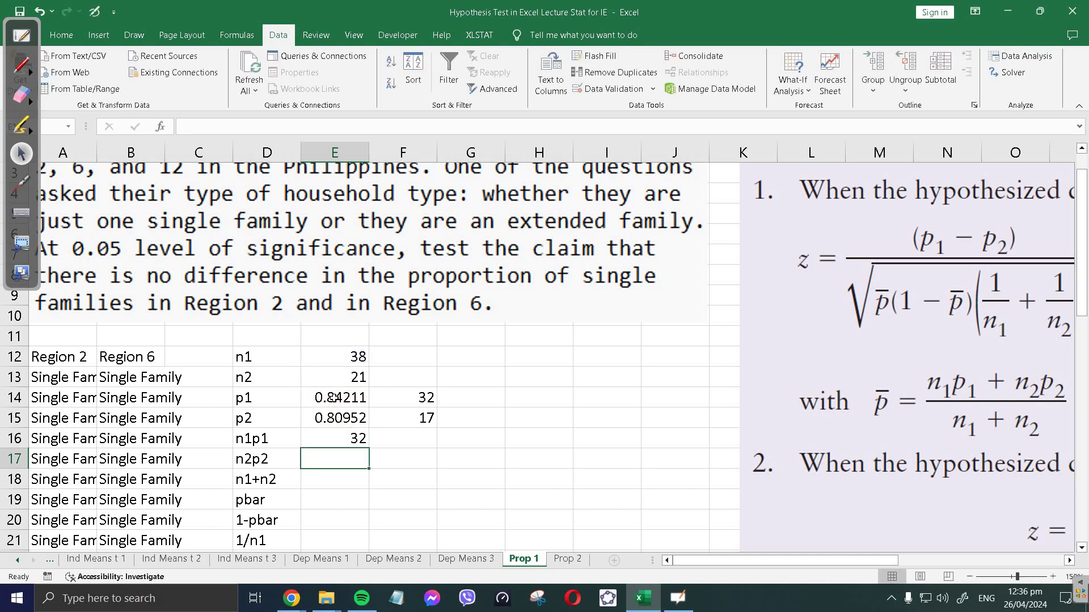
- Calculate n2p2 in E17 by multiplying n2 in E13 by p2 in E15
{"action": "type", "text": "="}
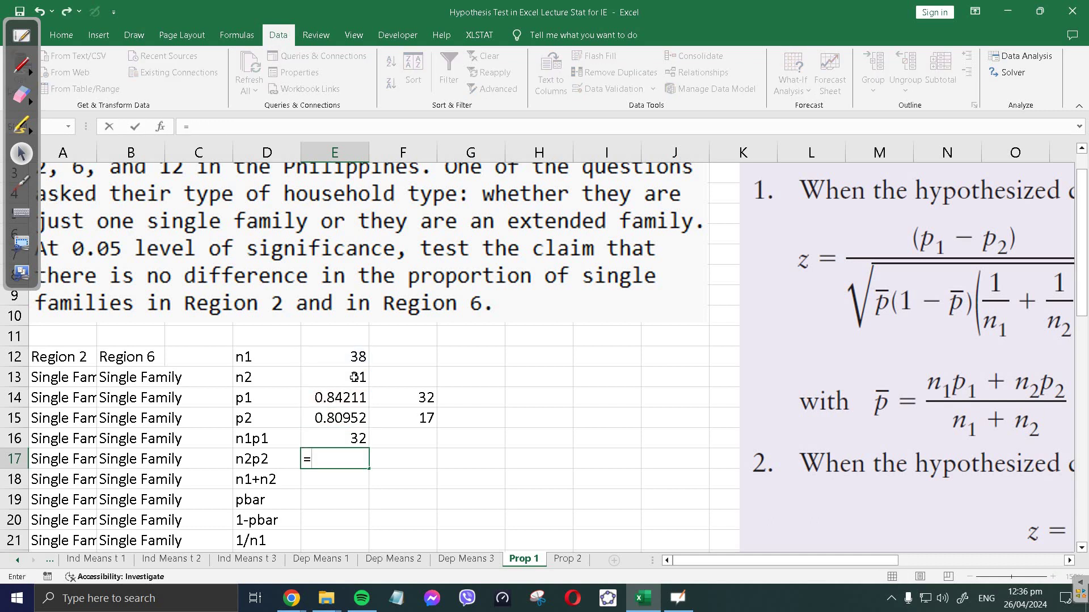
{"action": "left_click", "coordinate": [354, 377]}
{"action": "type", "text": "*"}
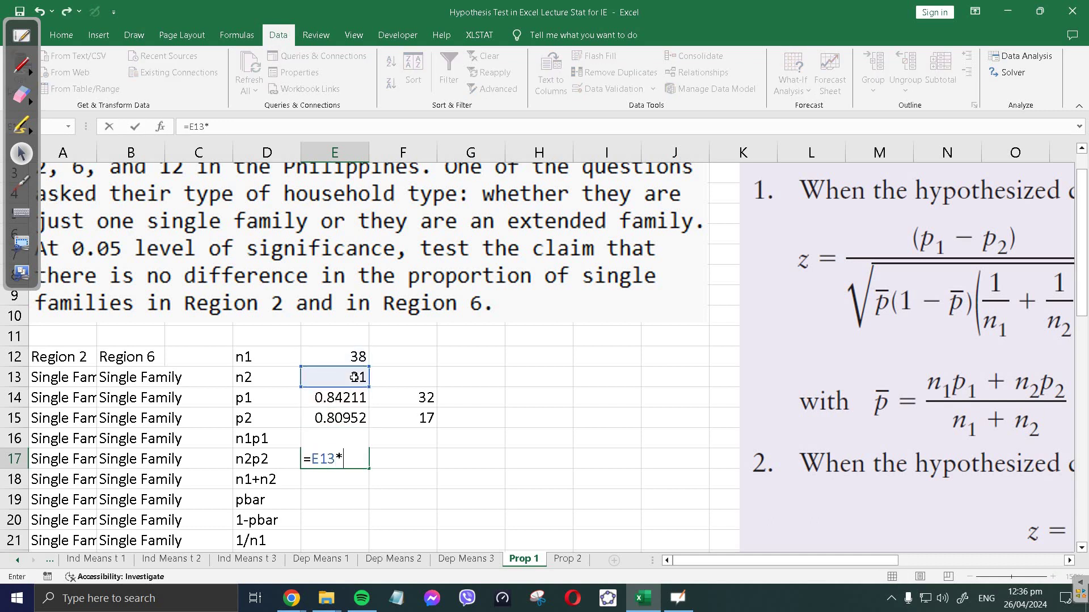
{"action": "left_click", "coordinate": [353, 418]}
{"action": "key", "text": "Return"}
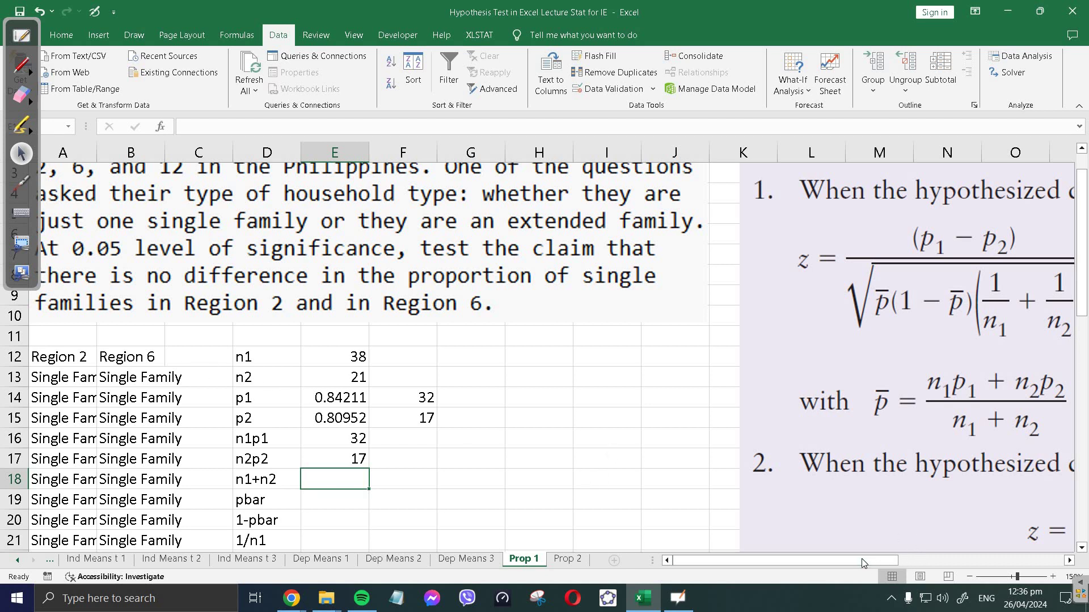
- Calculate n1+n2 in E18 by adding the sample sizes in E12 and E13
{"action": "left_click_drag", "start_coordinate": [864, 563], "coordinate": [924, 559]}
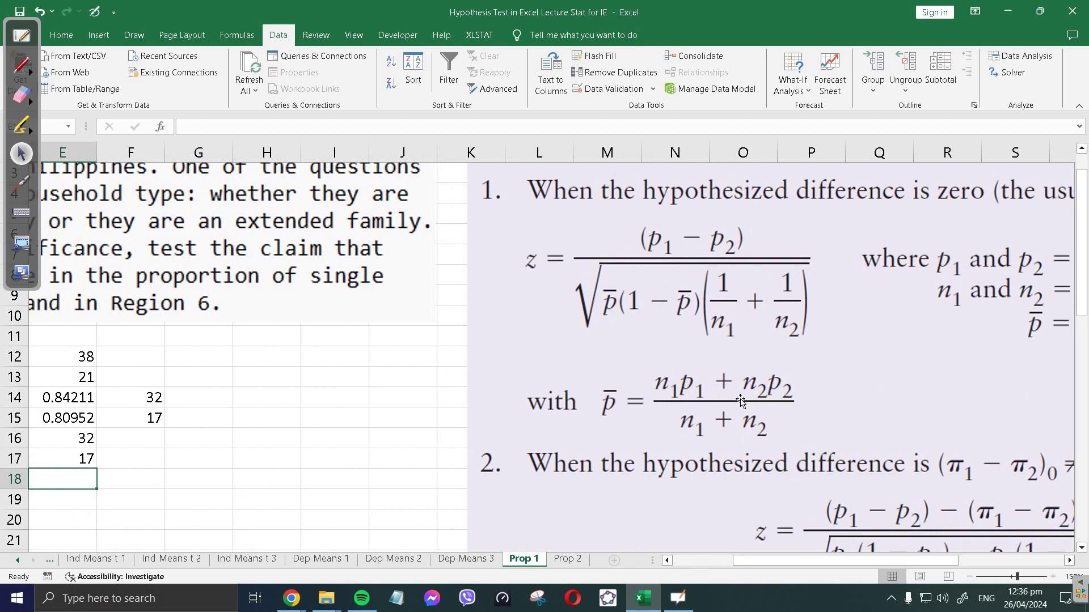
{"action": "left_click_drag", "start_coordinate": [788, 560], "coordinate": [729, 561]}
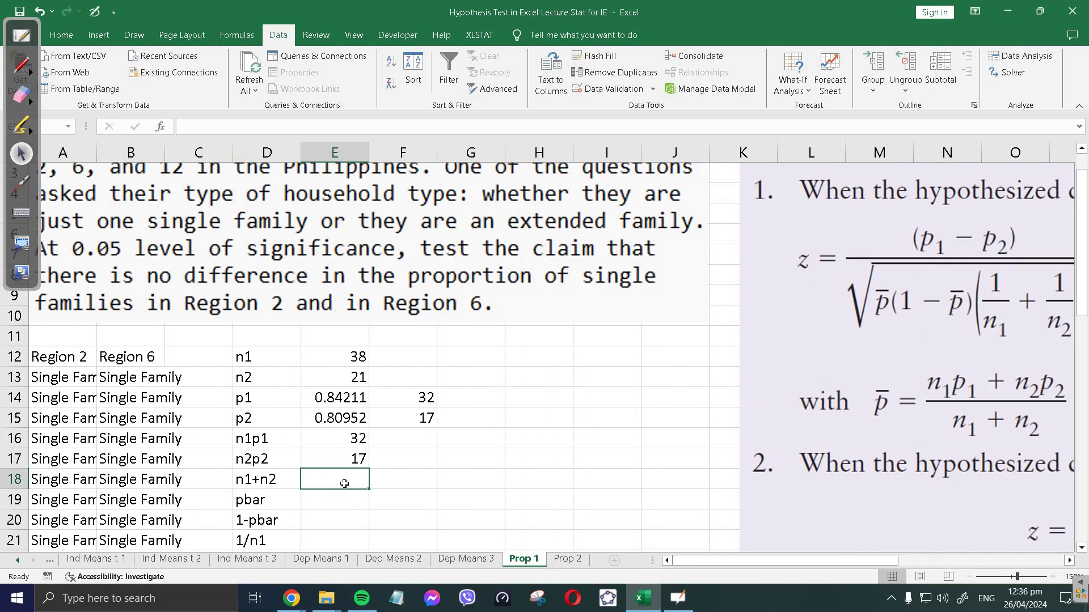
{"action": "type", "text": "="}
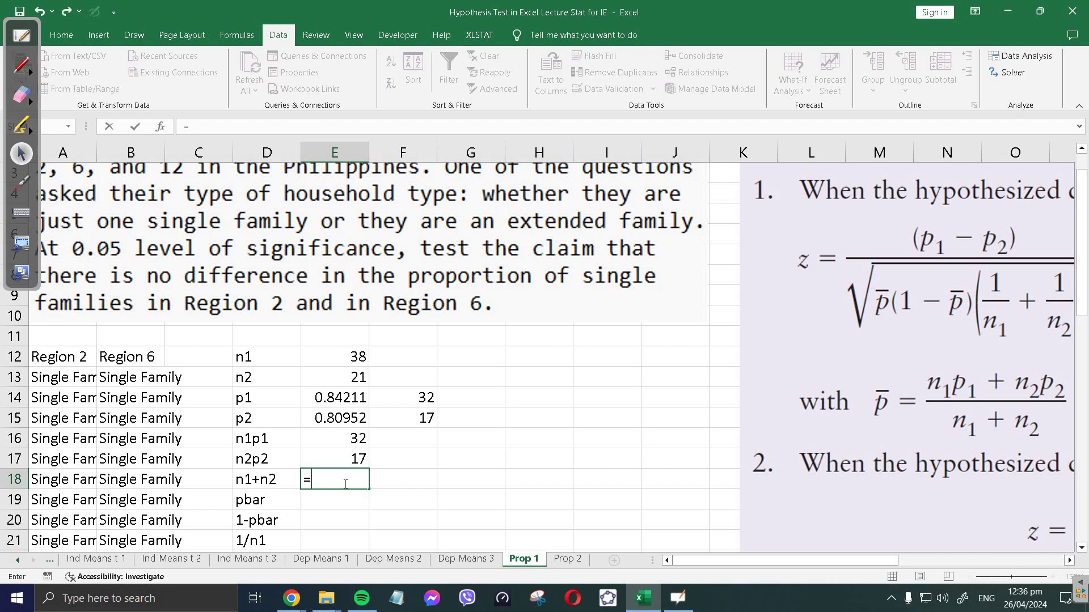
{"action": "left_click", "coordinate": [338, 356]}
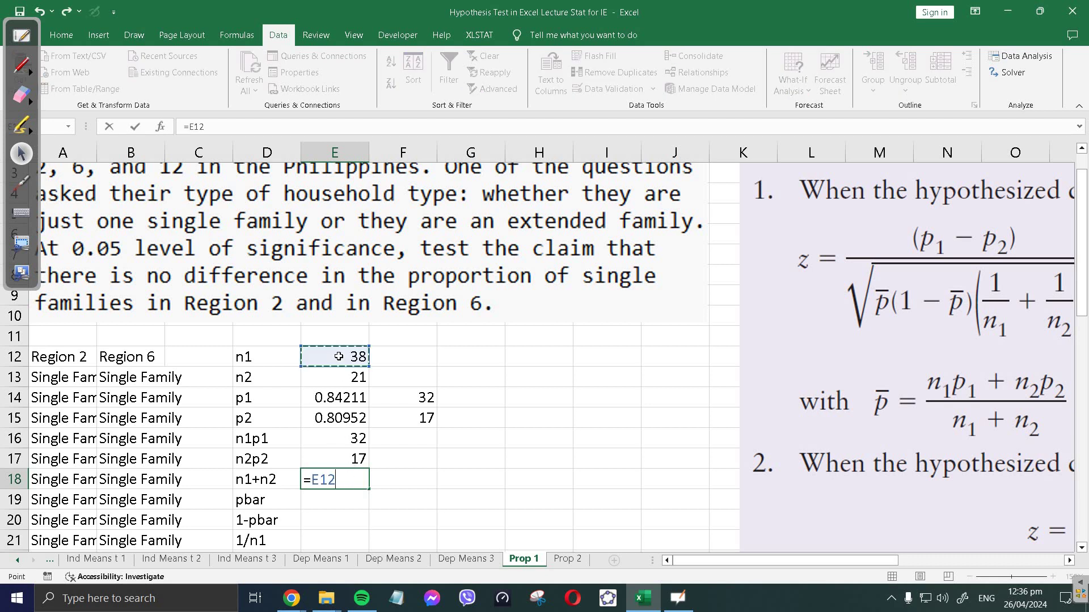
{"action": "type", "text": "+"}
{"action": "left_click", "coordinate": [338, 375]}
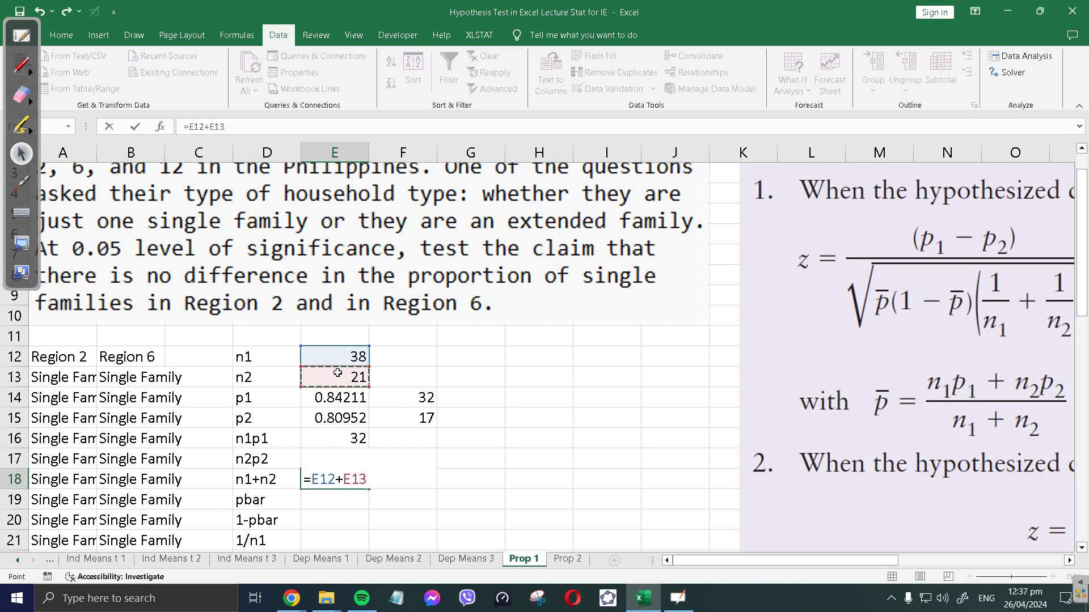
{"action": "key", "text": "Return"}
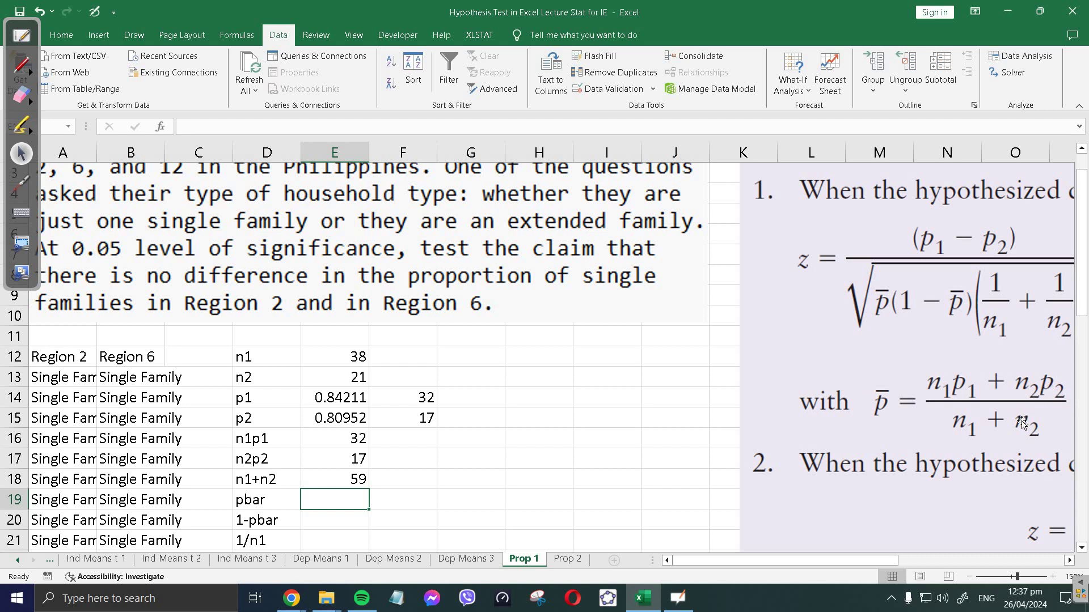
- Move the labels from pbar through the p-value formula (D19:D28) down one row and enter the label n1p1+n2p2 in D19
{"action": "scroll", "coordinate": [269, 459], "scroll_direction": "down", "scroll_amount": 3}
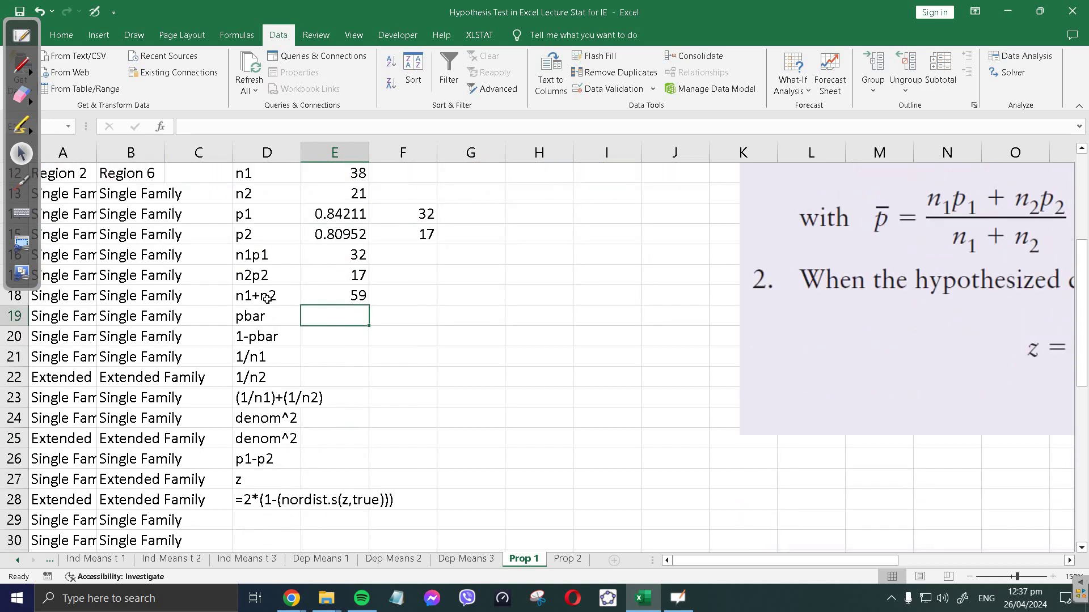
{"action": "left_click_drag", "start_coordinate": [269, 321], "coordinate": [270, 532]}
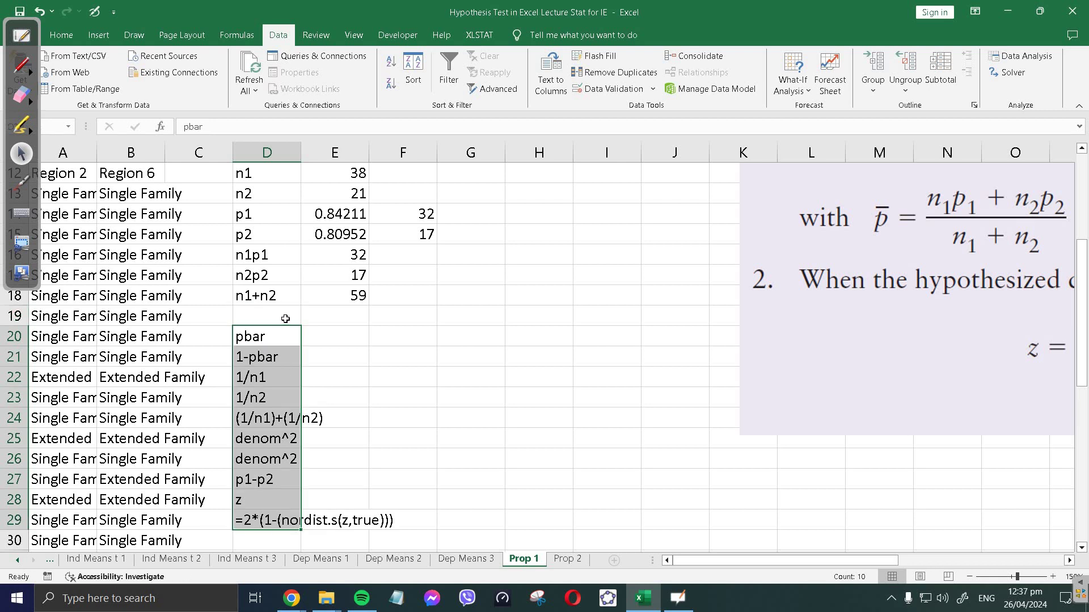
{"action": "left_click", "coordinate": [286, 319]}
{"action": "type", "text": "n1"}
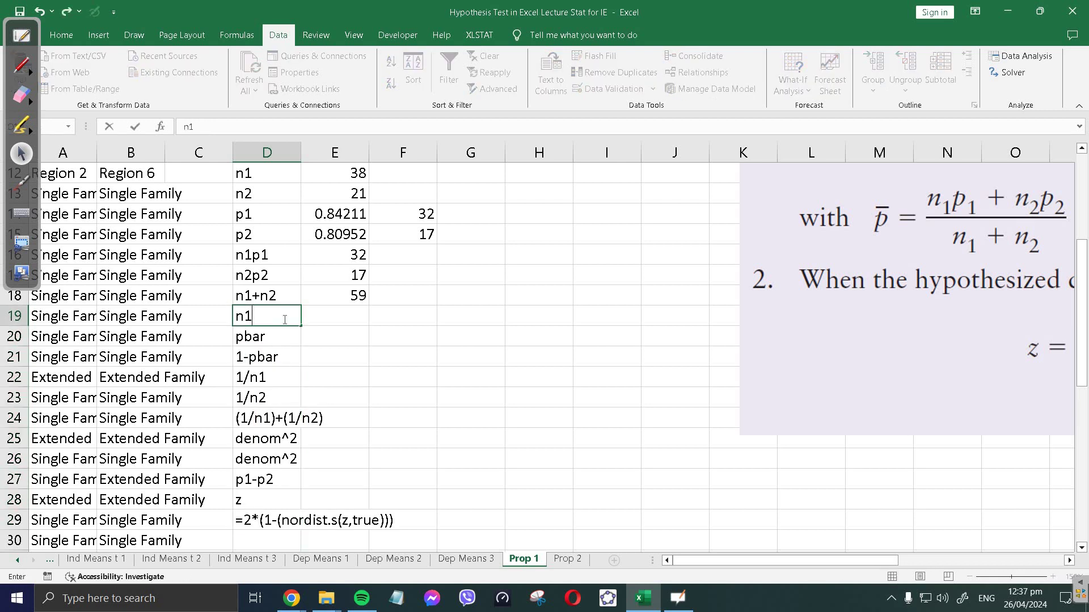
{"action": "type", "text": "p1+n2p2"}
{"action": "key", "text": "Tab"}
- Calculate n1p1+n2p2 in E19 by adding E16 and E17
{"action": "type", "text": "="}
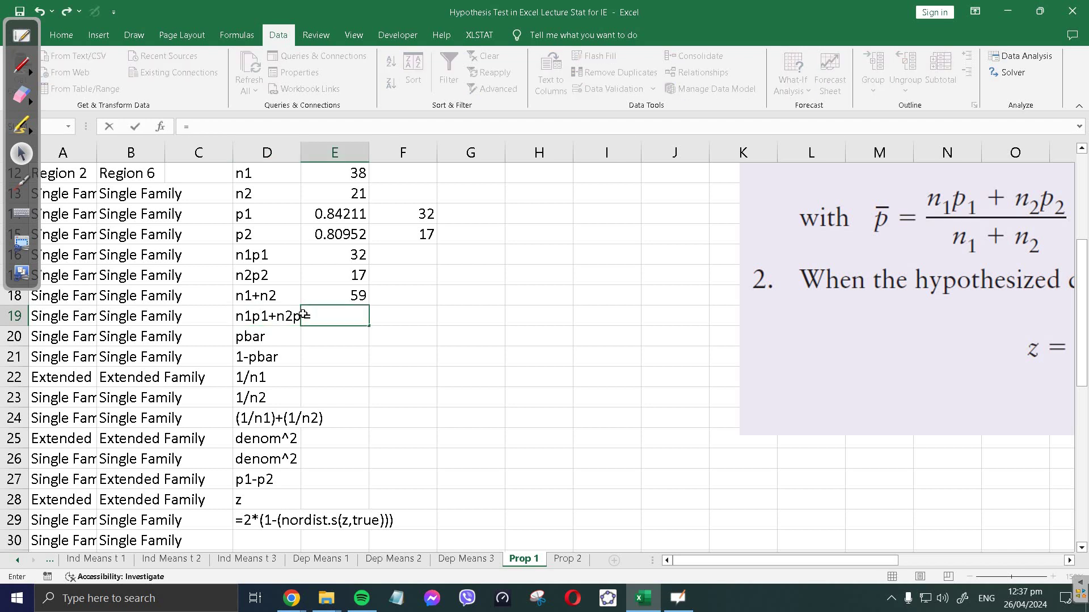
{"action": "scroll", "coordinate": [334, 320], "scroll_direction": "up", "scroll_amount": 2}
{"action": "scroll", "coordinate": [334, 320], "scroll_direction": "down", "scroll_amount": 1}
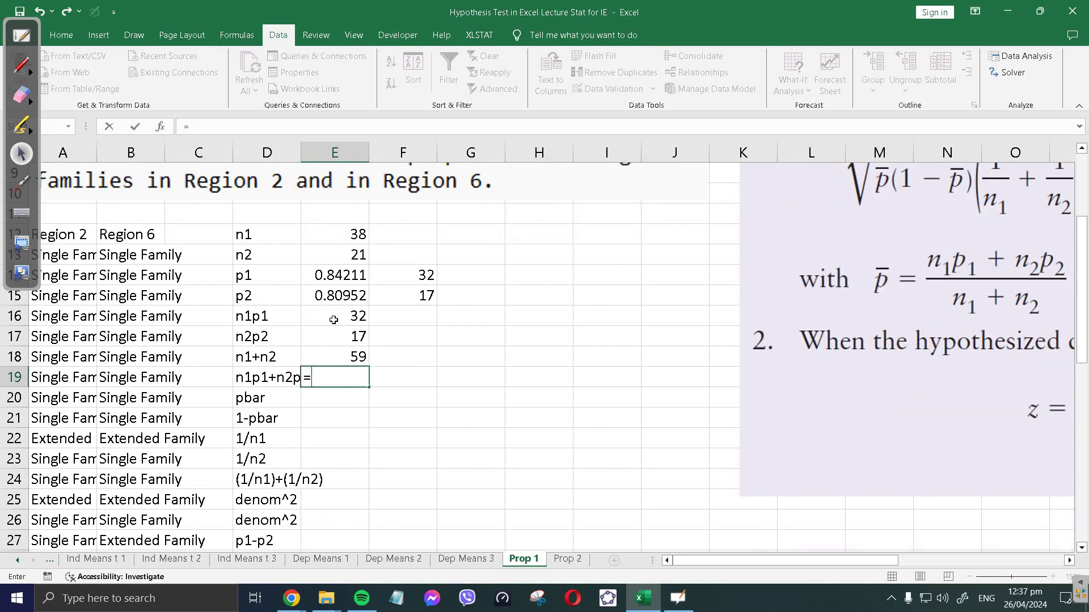
{"action": "left_click", "coordinate": [333, 320]}
{"action": "type", "text": "+"}
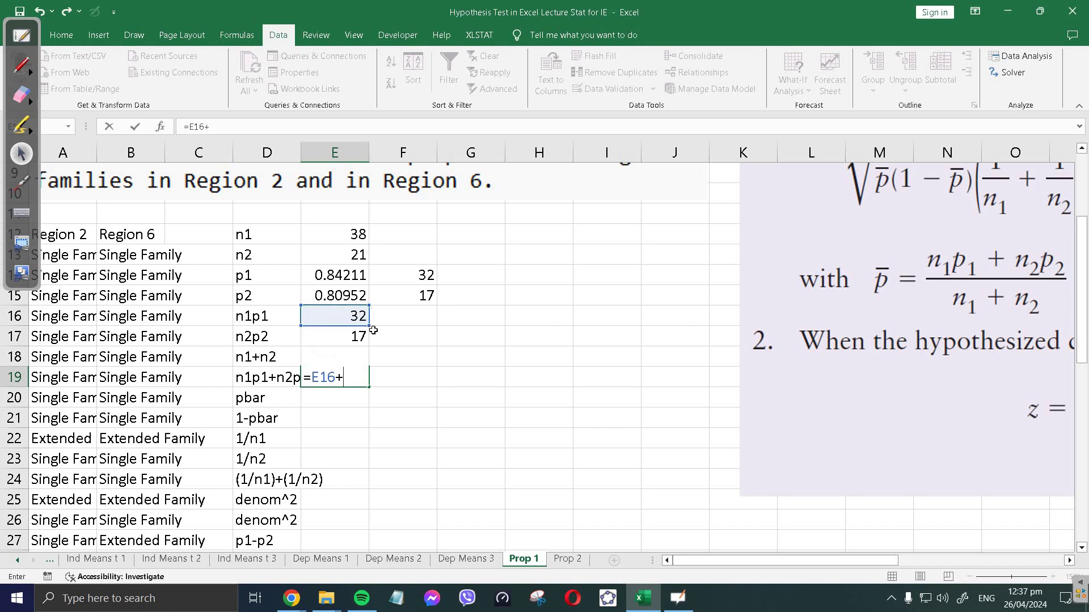
{"action": "left_click", "coordinate": [357, 335]}
{"action": "key", "text": "Return"}
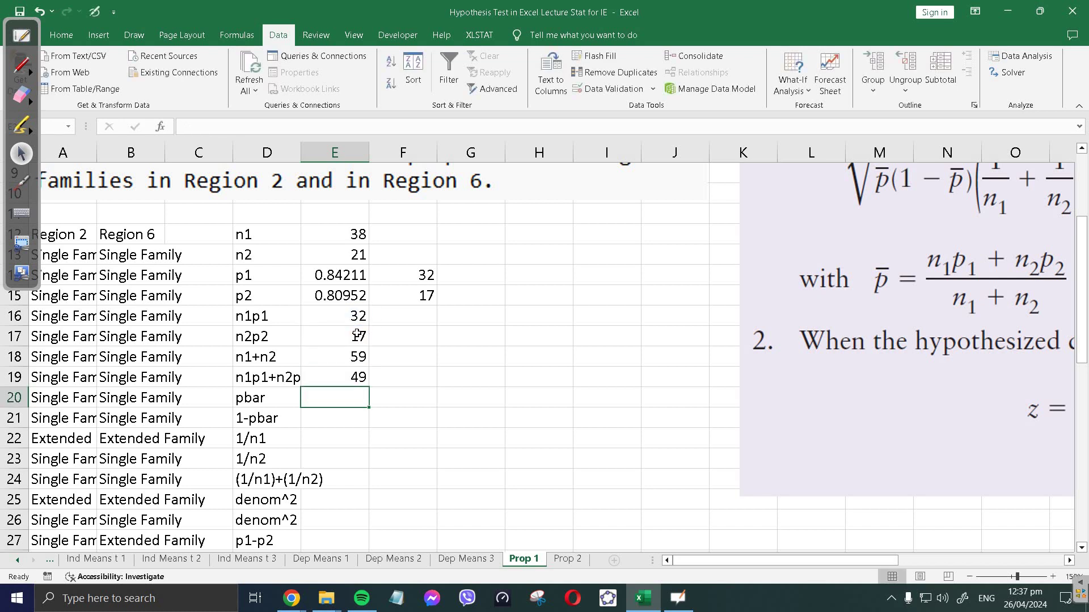
- Calculate pbar in E20 by dividing n1p1+n2p2 in E19 by n1+n2 in E18
{"action": "type", "text": "="}
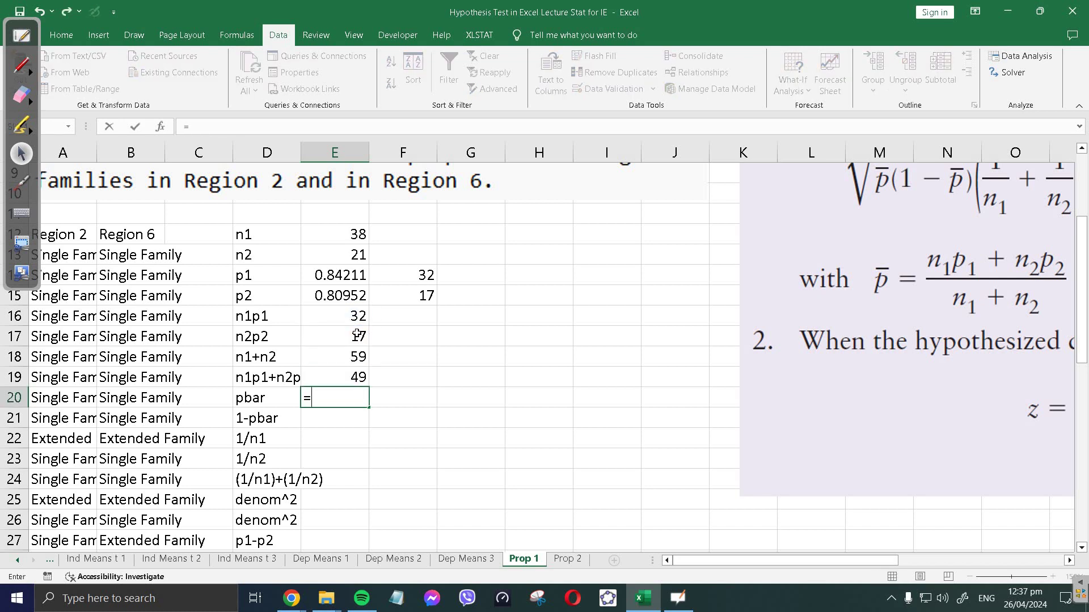
{"action": "left_click", "coordinate": [346, 374]}
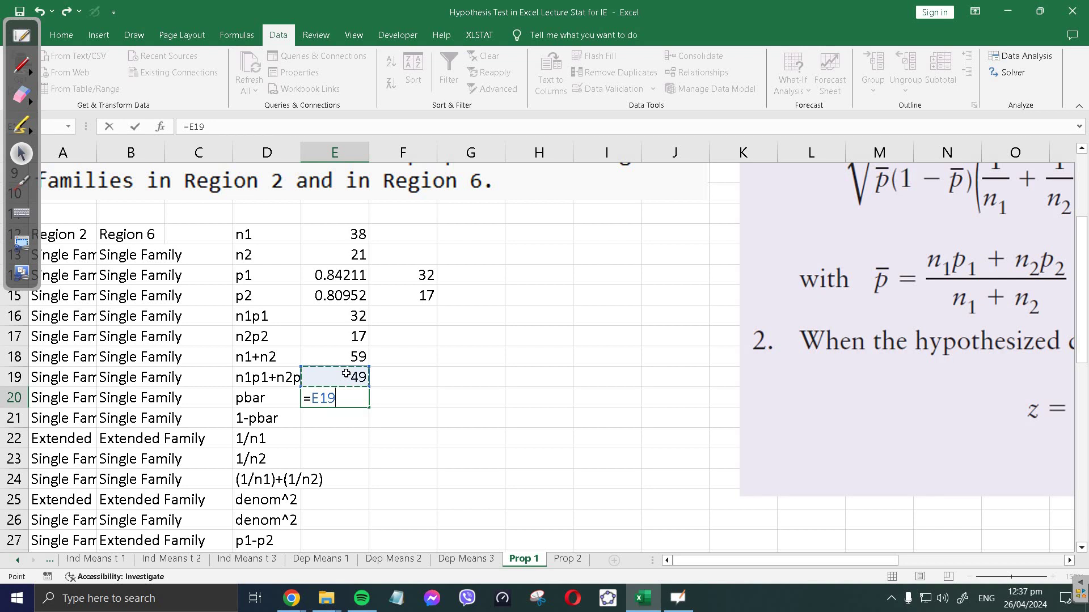
{"action": "type", "text": "/"}
{"action": "left_click", "coordinate": [351, 355]}
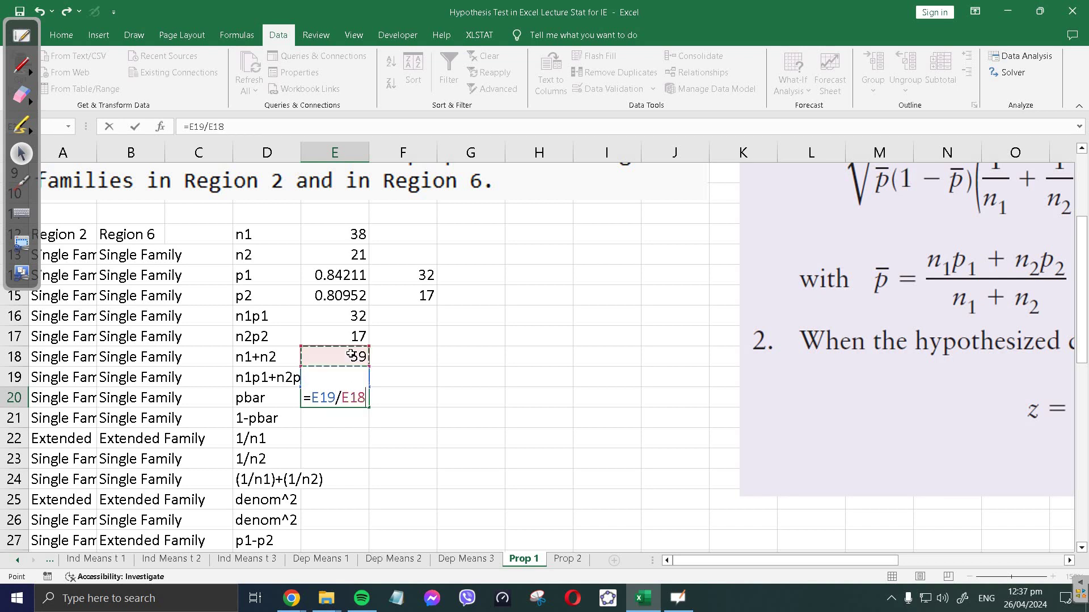
{"action": "key", "text": "Return"}
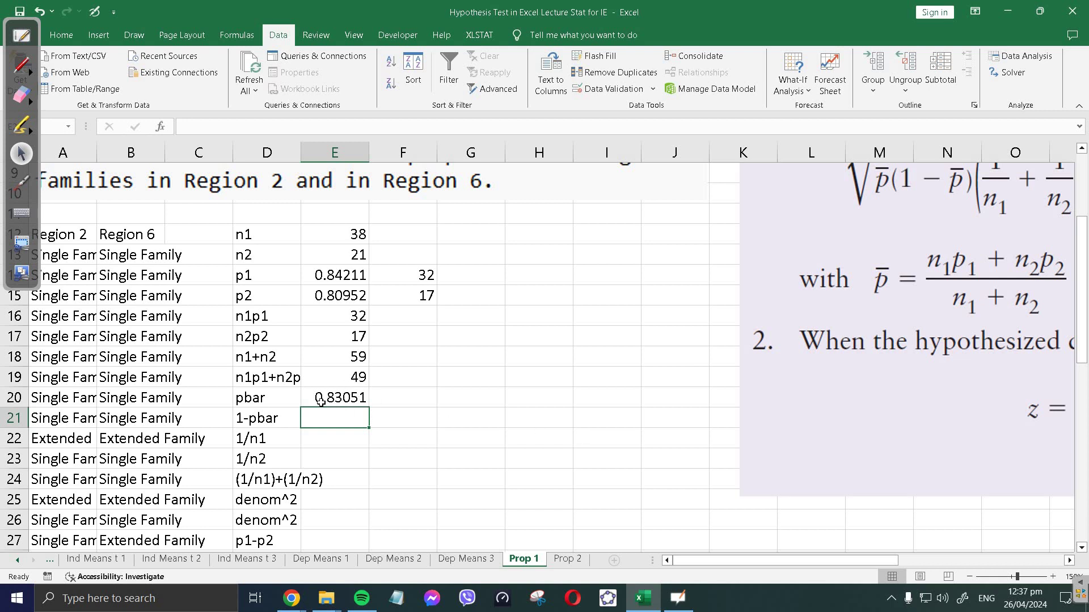
- Calculate 1-pbar in E21 by subtracting pbar in E20 from 1
{"action": "scroll", "coordinate": [755, 309], "scroll_direction": "up", "scroll_amount": 1}
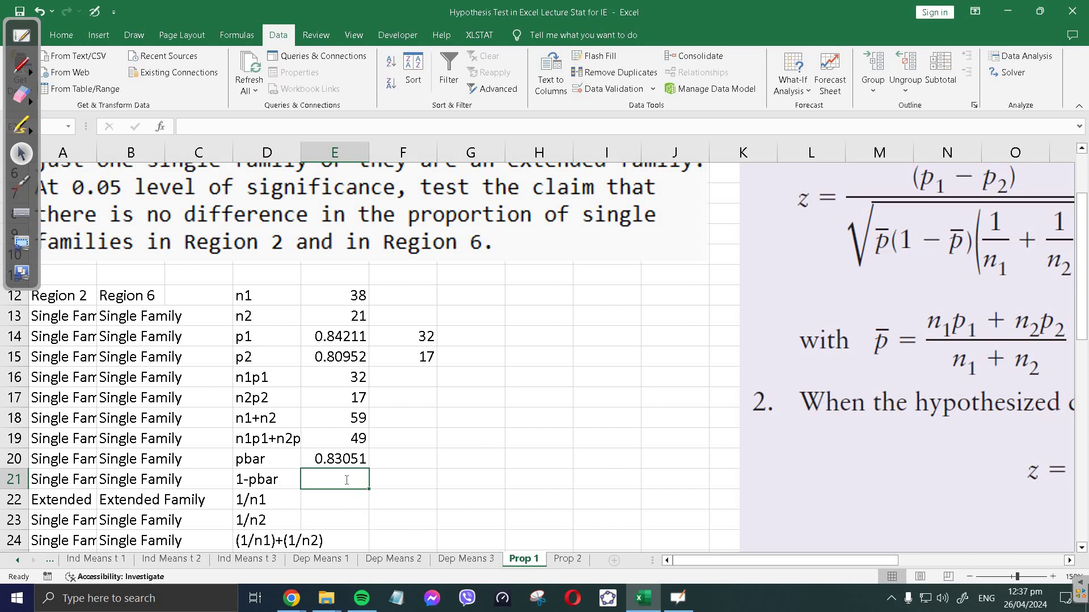
{"action": "type", "text": "=1-"}
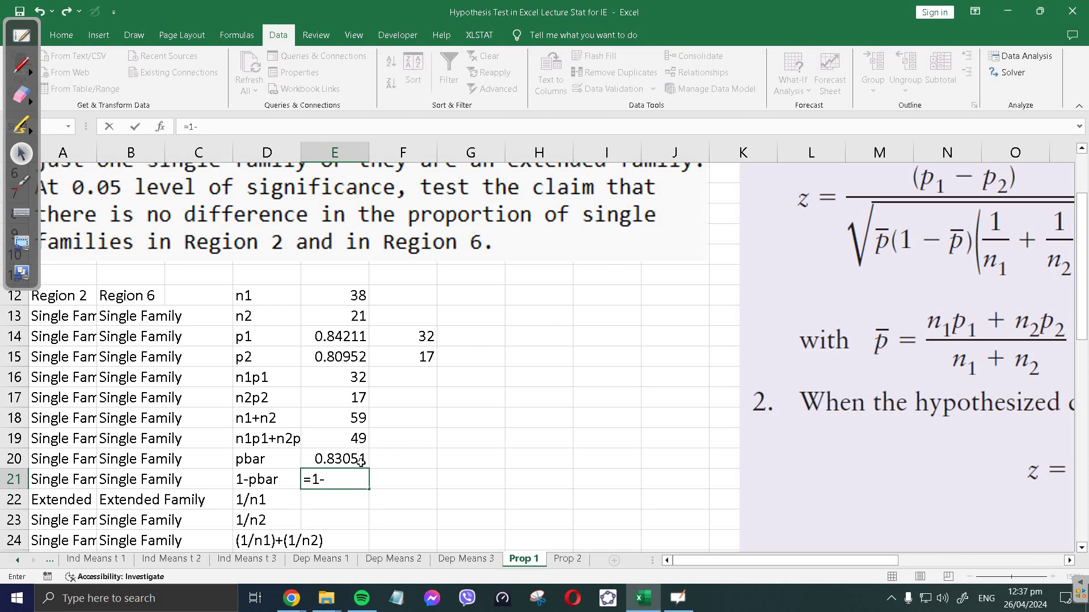
{"action": "left_click", "coordinate": [361, 460]}
{"action": "key", "text": "Return"}
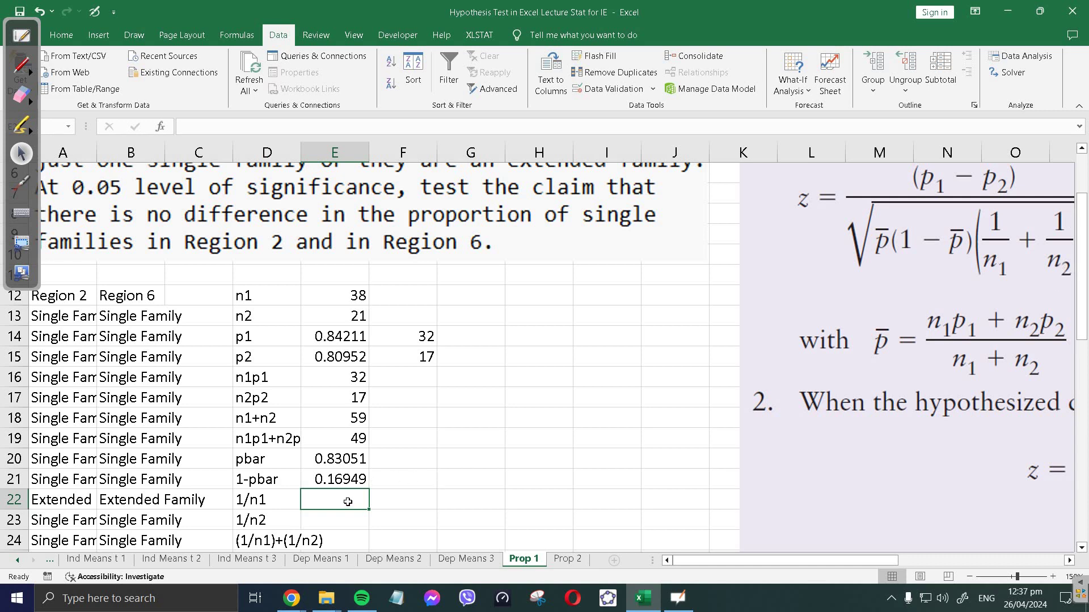
- Calculate the reciprocals 1/n1 in E22 and 1/n2 in E23 from the sample sizes in E12 and E13
{"action": "type", "text": "=1/"}
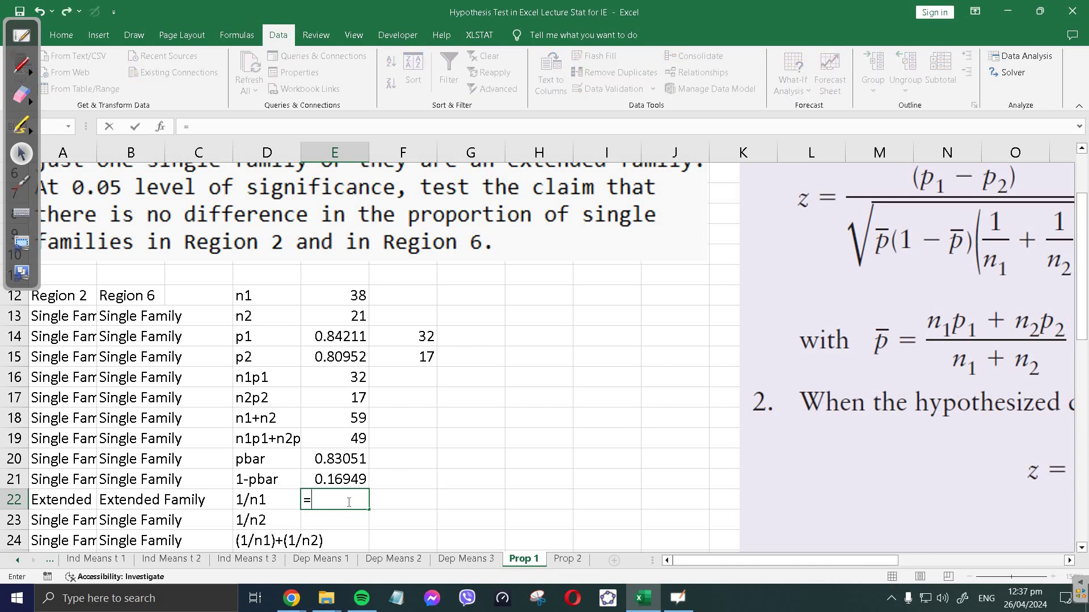
{"action": "left_click", "coordinate": [343, 299]}
{"action": "key", "text": "Return"}
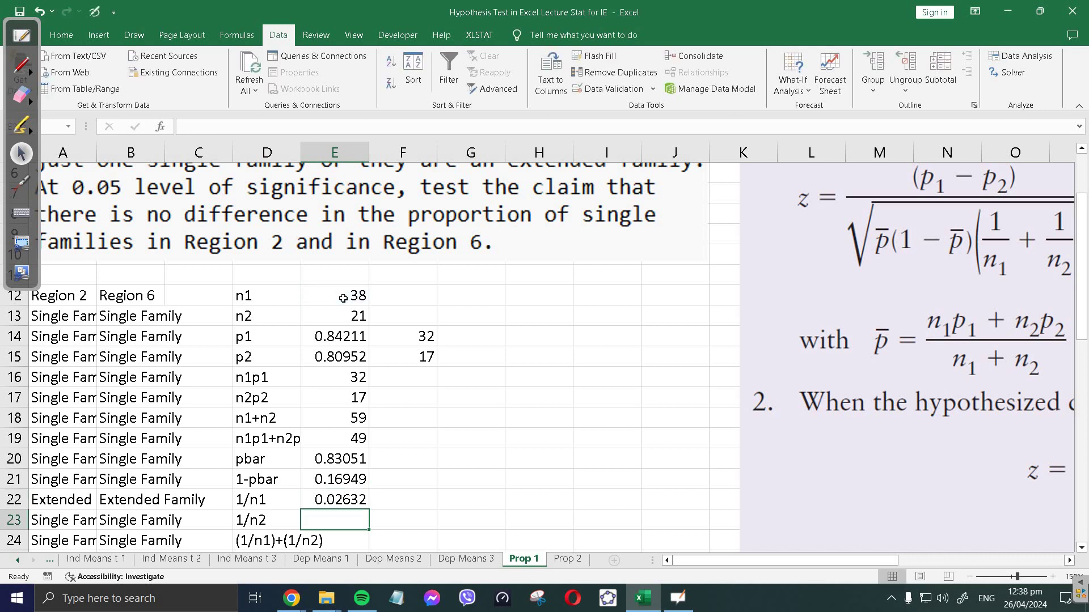
{"action": "type", "text": "1"}
{"action": "key", "text": "BackSpace"}
{"action": "type", "text": "=1"}
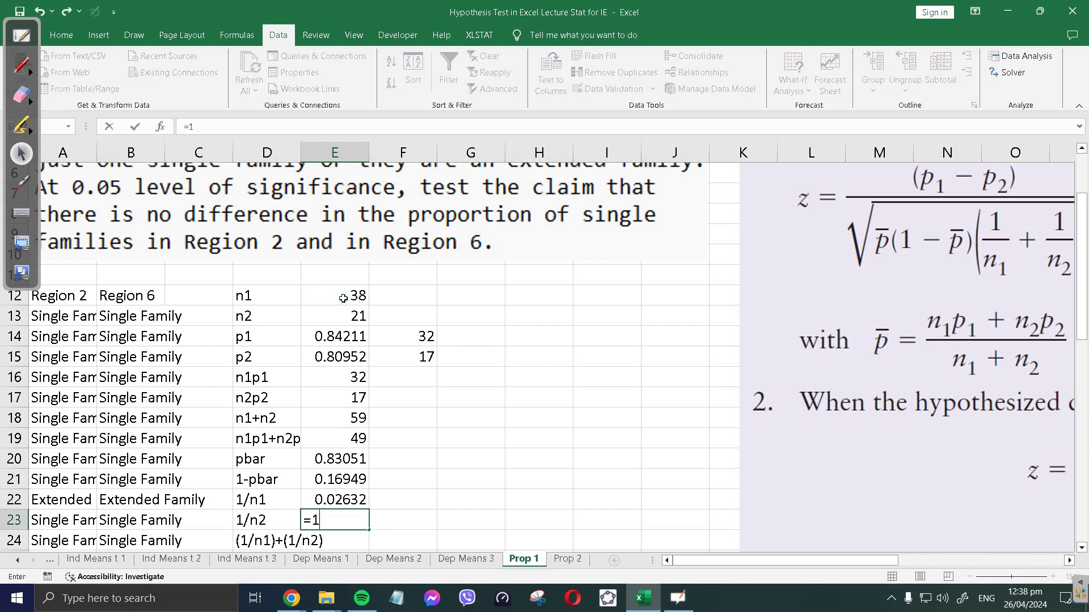
{"action": "type", "text": "/"}
{"action": "left_click", "coordinate": [348, 313]}
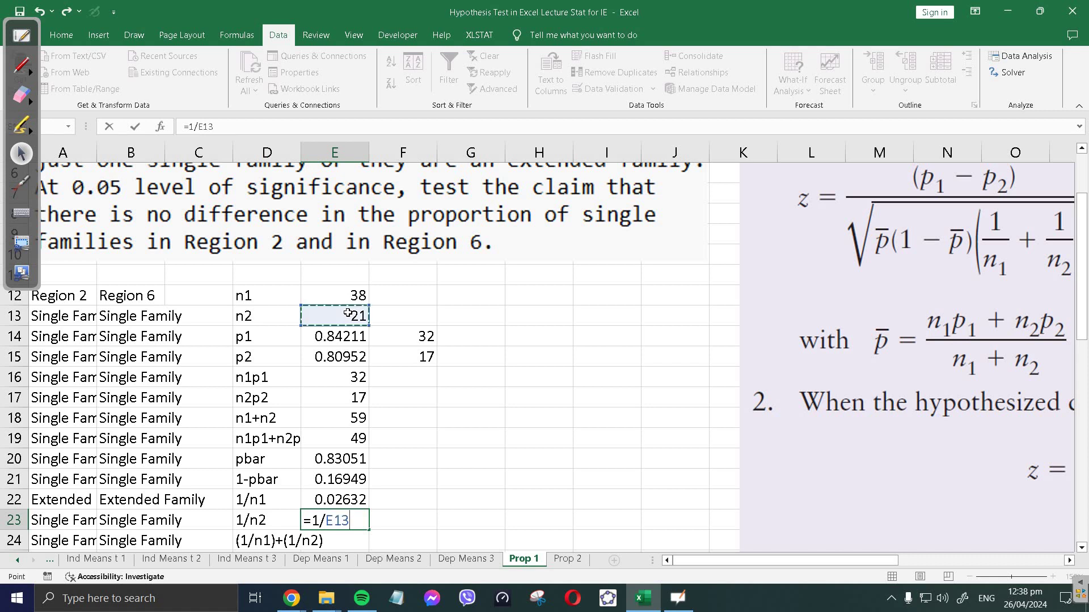
{"action": "key", "text": "Return"}
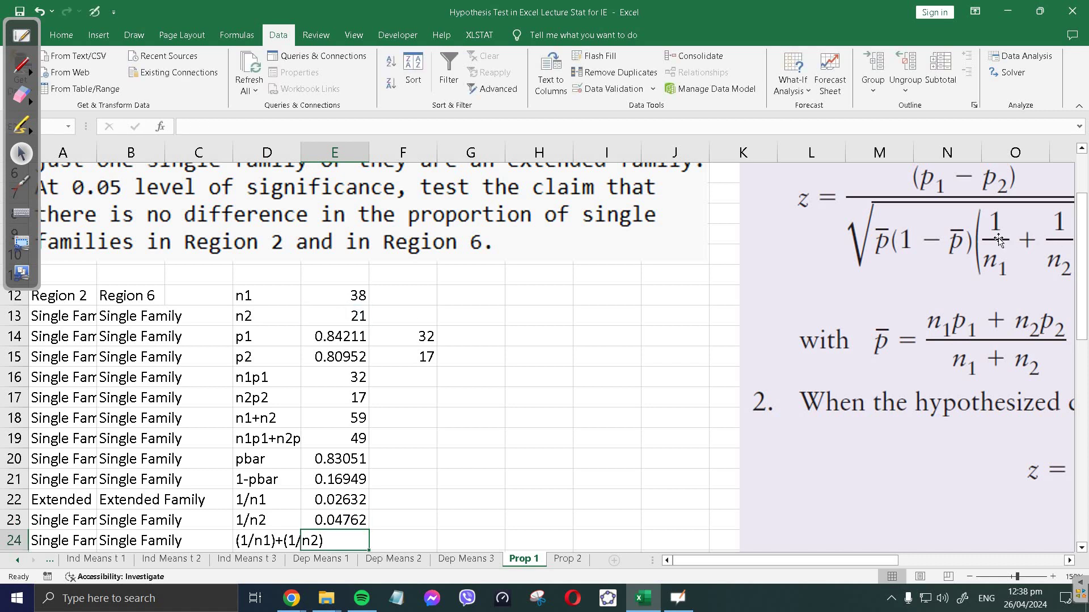
- Calculate (1/n1)+(1/n2) in E24 by adding E22 and E23
{"action": "scroll", "coordinate": [1003, 241], "scroll_direction": "down", "scroll_amount": 1}
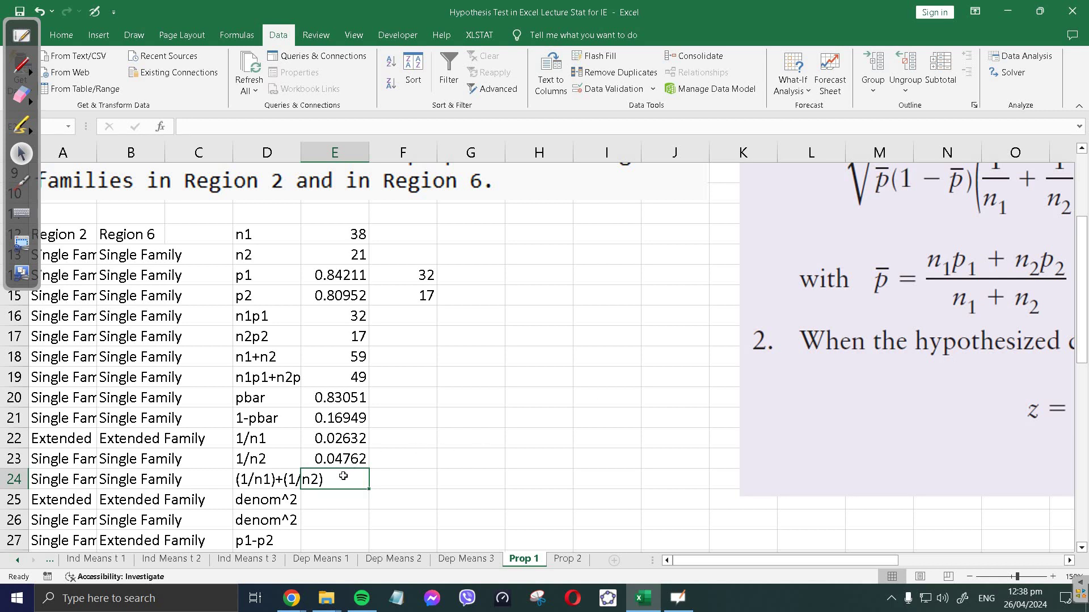
{"action": "type", "text": "="}
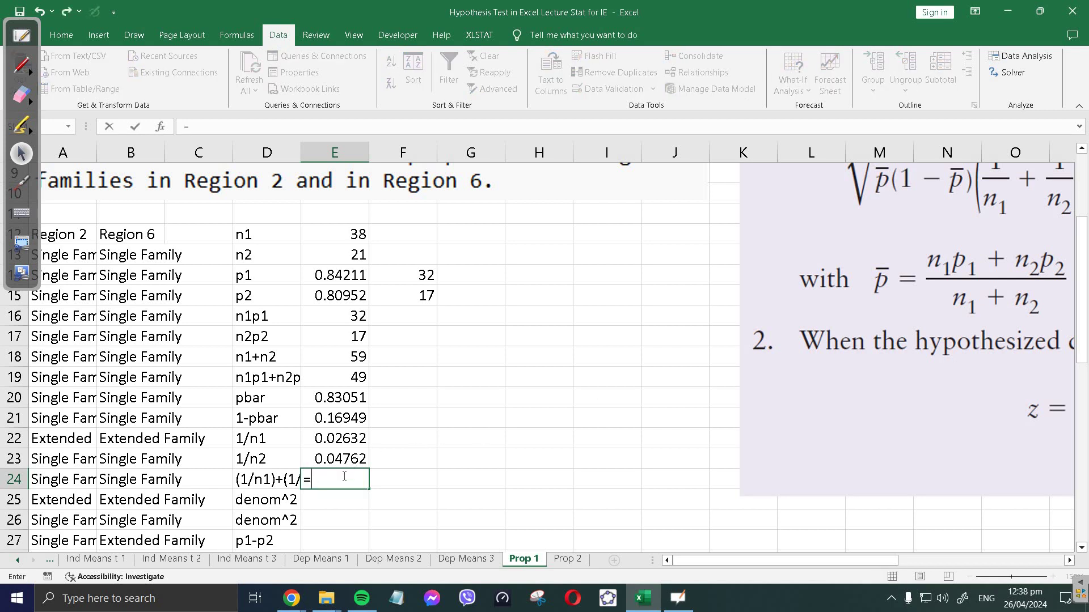
{"action": "left_click", "coordinate": [339, 438]}
{"action": "type", "text": "+"}
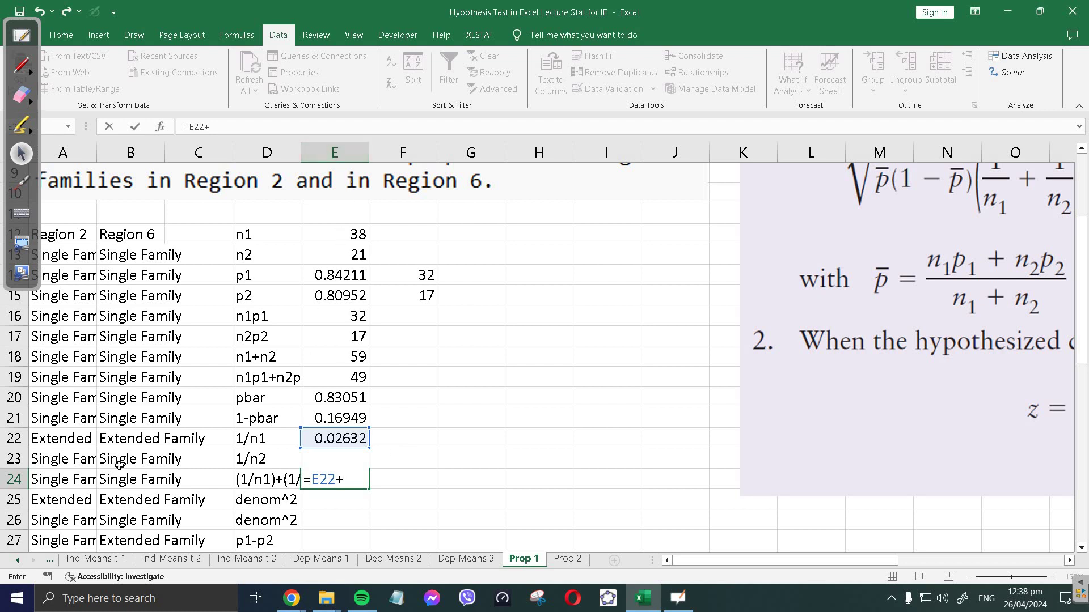
{"action": "type", "text": "e23"}
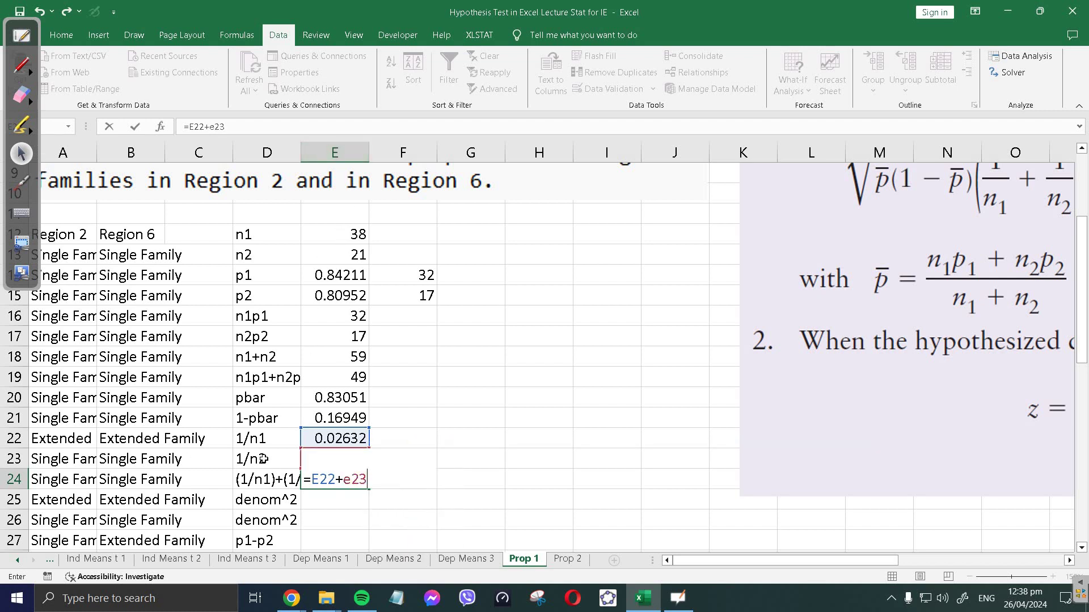
{"action": "key", "text": "Return"}
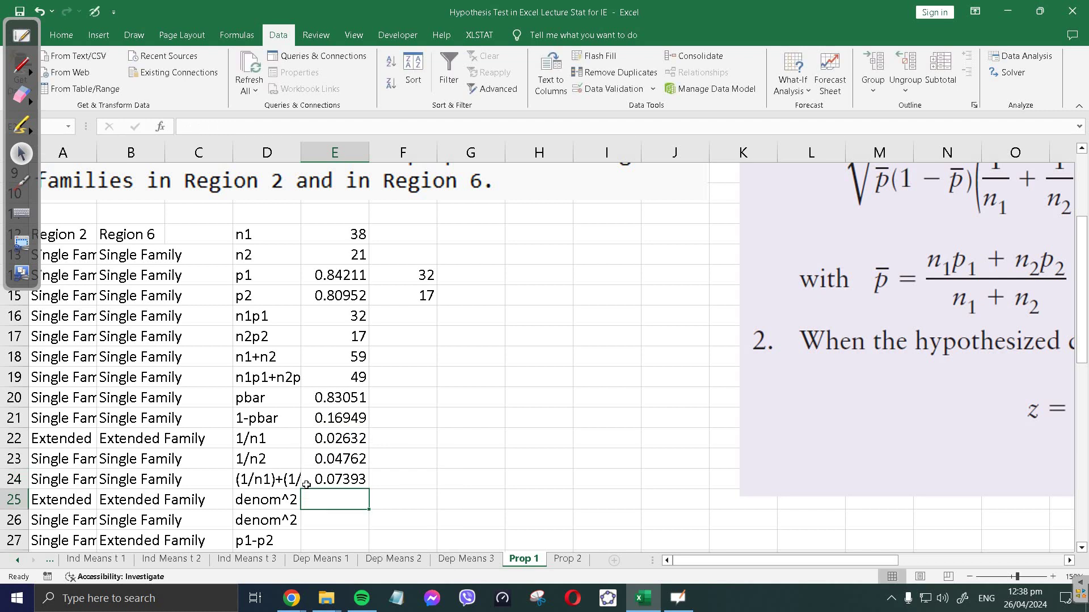
- Change the duplicate denom^2 label in D26 to denom
{"action": "scroll", "coordinate": [880, 239], "scroll_direction": "up", "scroll_amount": 1}
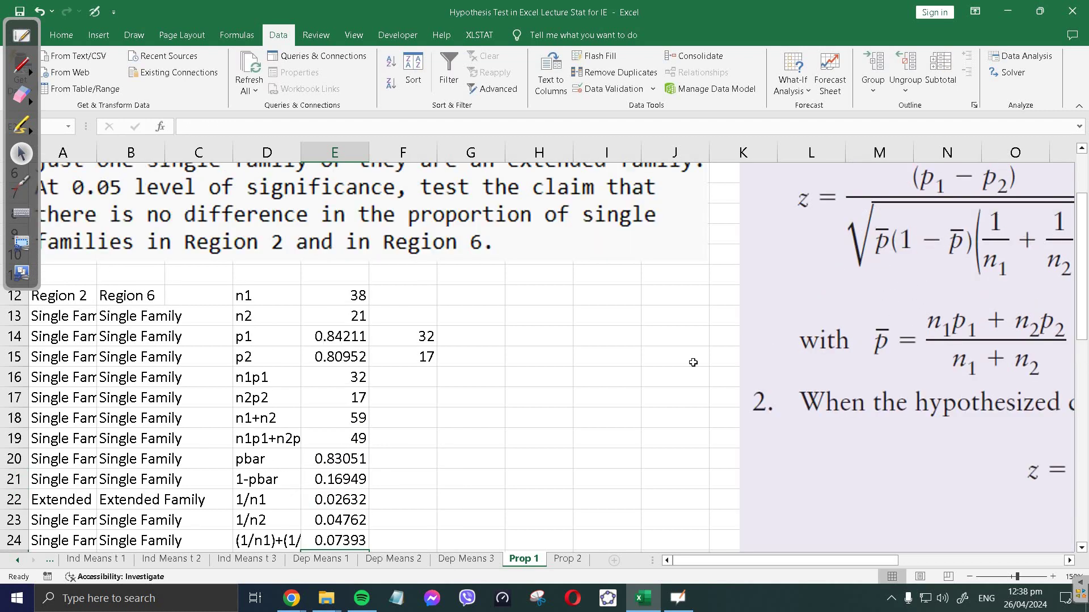
{"action": "scroll", "coordinate": [693, 362], "scroll_direction": "down", "scroll_amount": 1}
{"action": "left_click", "coordinate": [290, 521]}
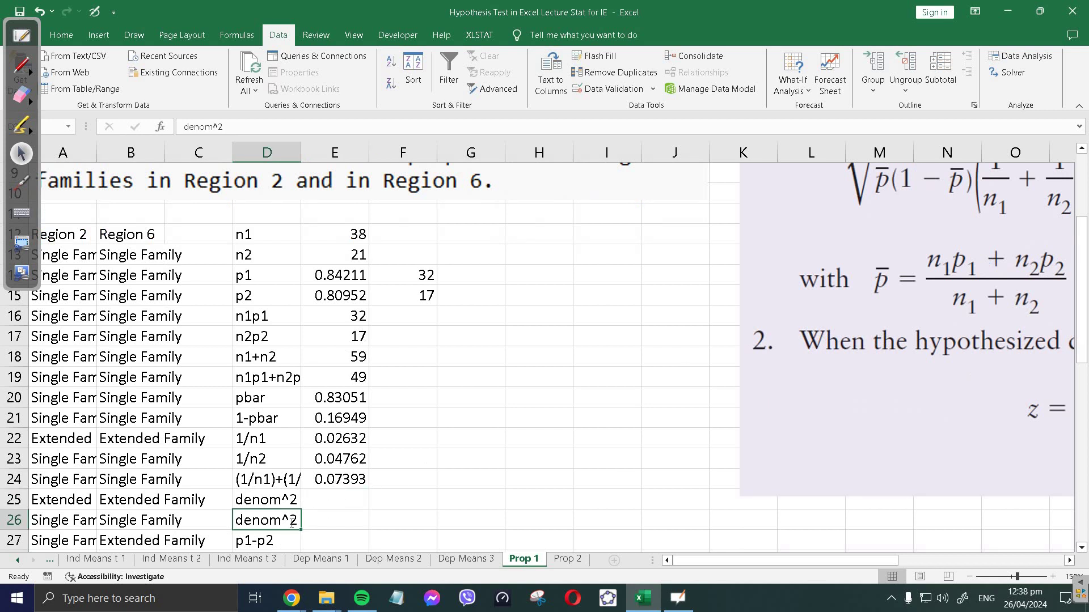
{"action": "type", "text": "denom,"}
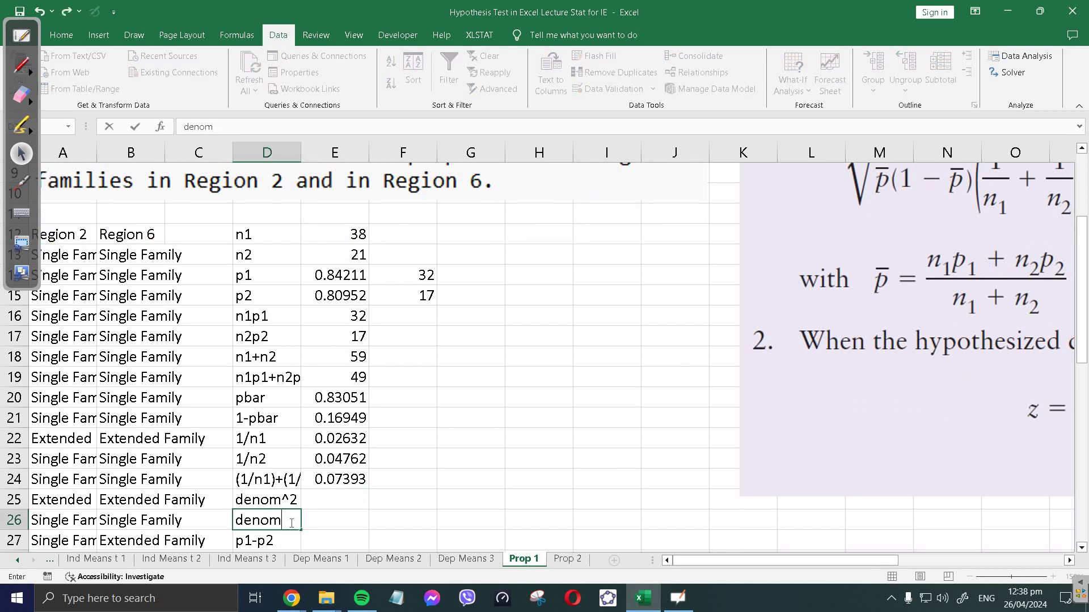
{"action": "key", "text": "BackSpace"}
{"action": "key", "text": "Tab"}
- Calculate denom^2 in E25 by multiplying pbar in E20, 1-pbar in E21 and the reciprocal sum in E24
{"action": "key", "text": "Up"}
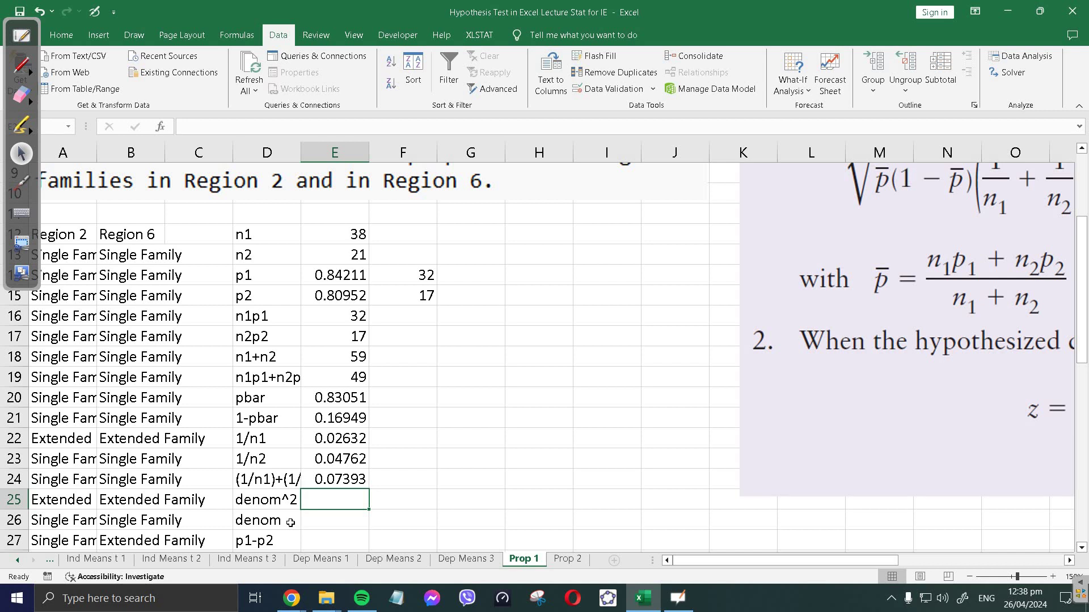
{"action": "type", "text": "="}
{"action": "left_click", "coordinate": [334, 398]}
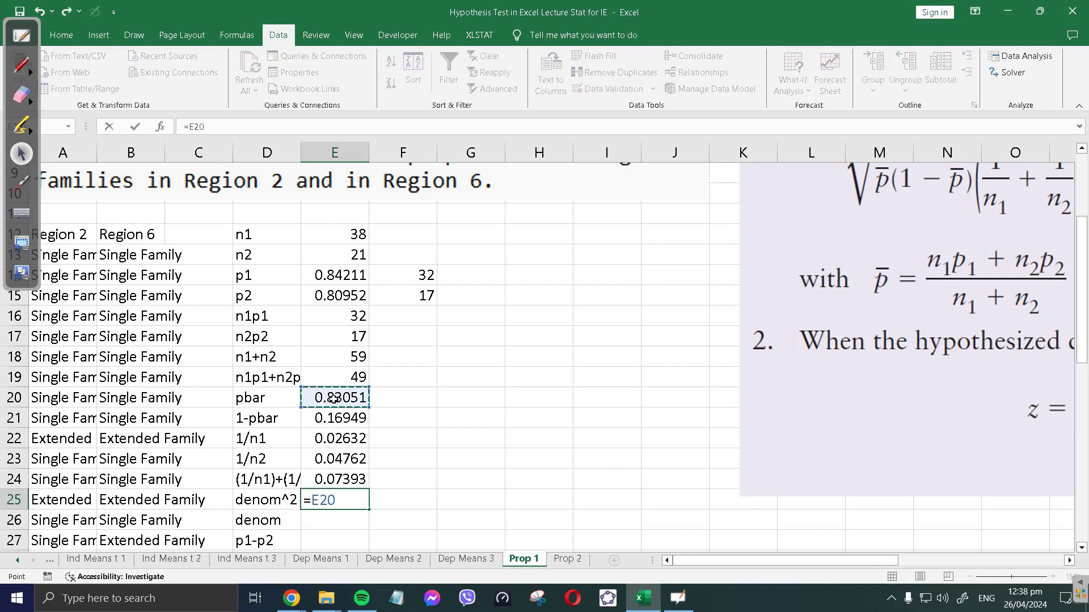
{"action": "type", "text": "*"}
{"action": "left_click", "coordinate": [335, 418]}
{"action": "type", "text": "*"}
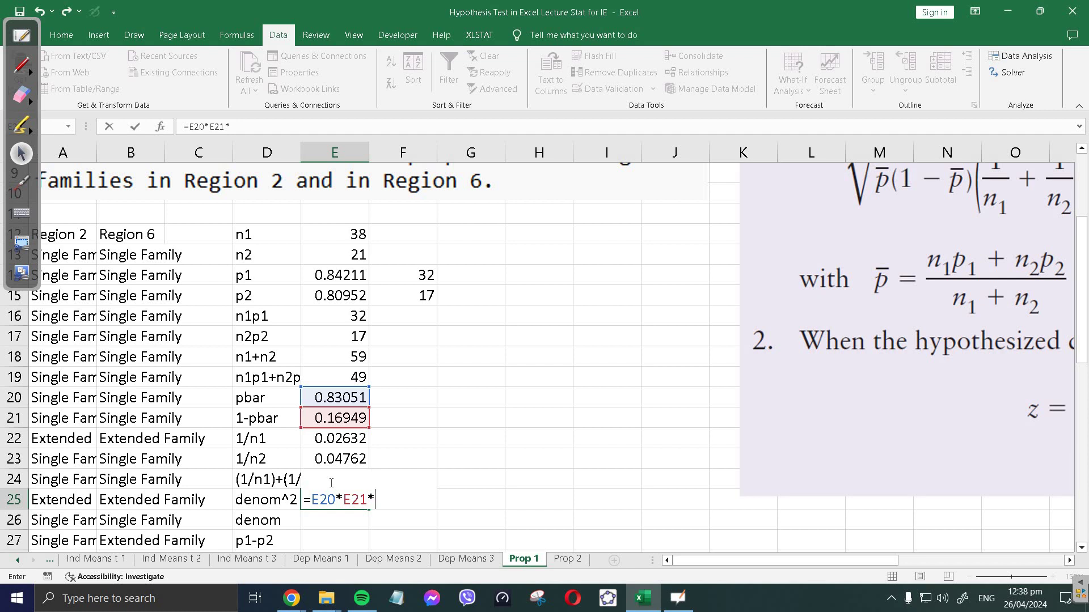
{"action": "left_click", "coordinate": [331, 482]}
{"action": "key", "text": "Return"}
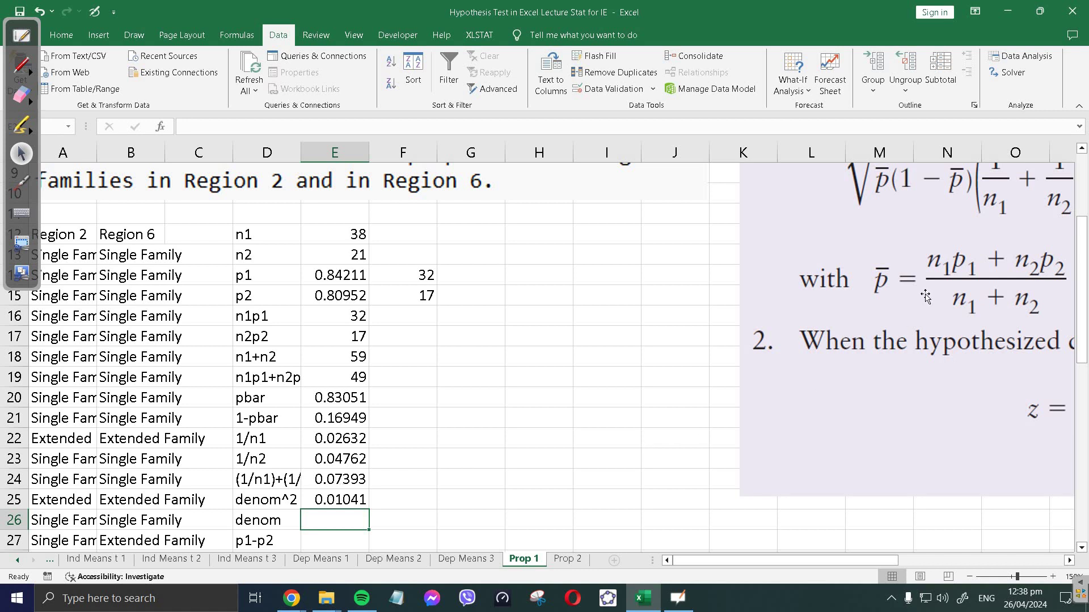
- Calculate denom in E26 as the square root of denom^2 in E25 using the SQRT function
{"action": "scroll", "coordinate": [919, 273], "scroll_direction": "up", "scroll_amount": 1}
{"action": "scroll", "coordinate": [587, 394], "scroll_direction": "down", "scroll_amount": 3}
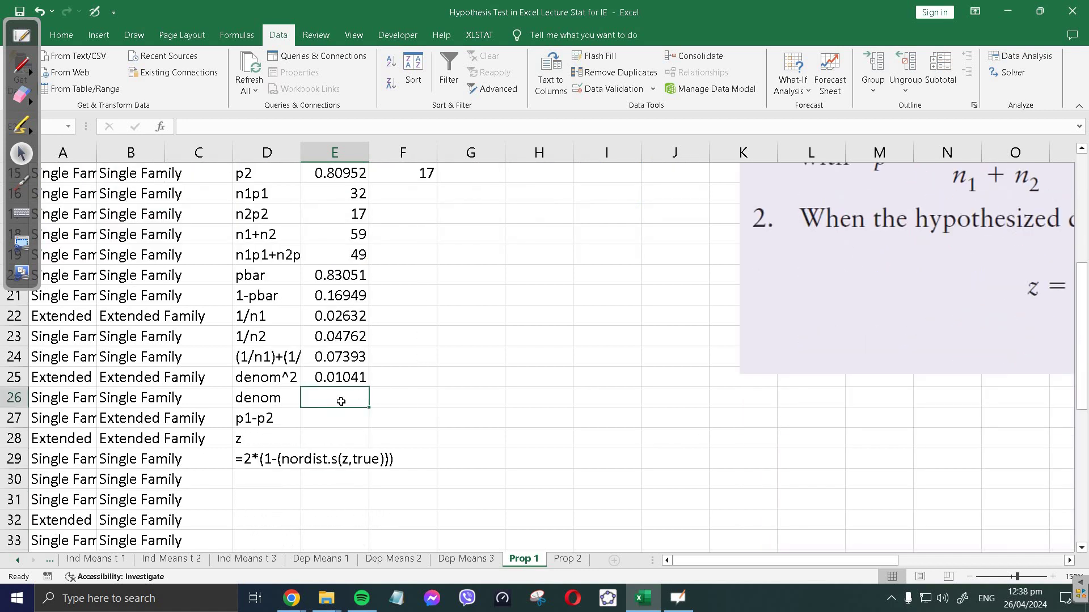
{"action": "type", "text": "=sqrt"}
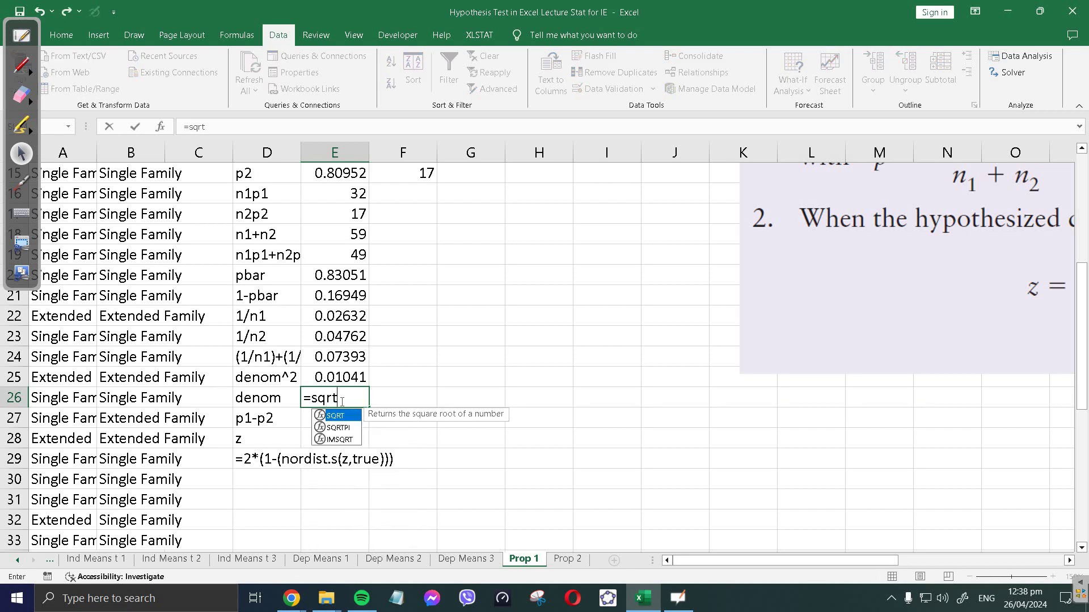
{"action": "type", "text": "("}
{"action": "left_click", "coordinate": [341, 378]}
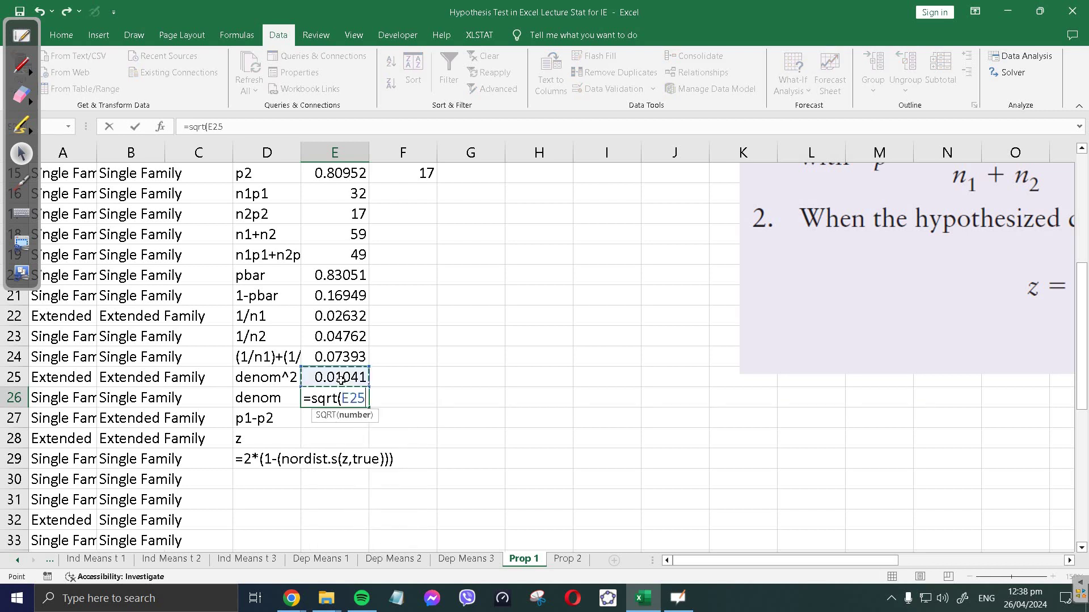
{"action": "type", "text": ")"}
{"action": "key", "text": "Return"}
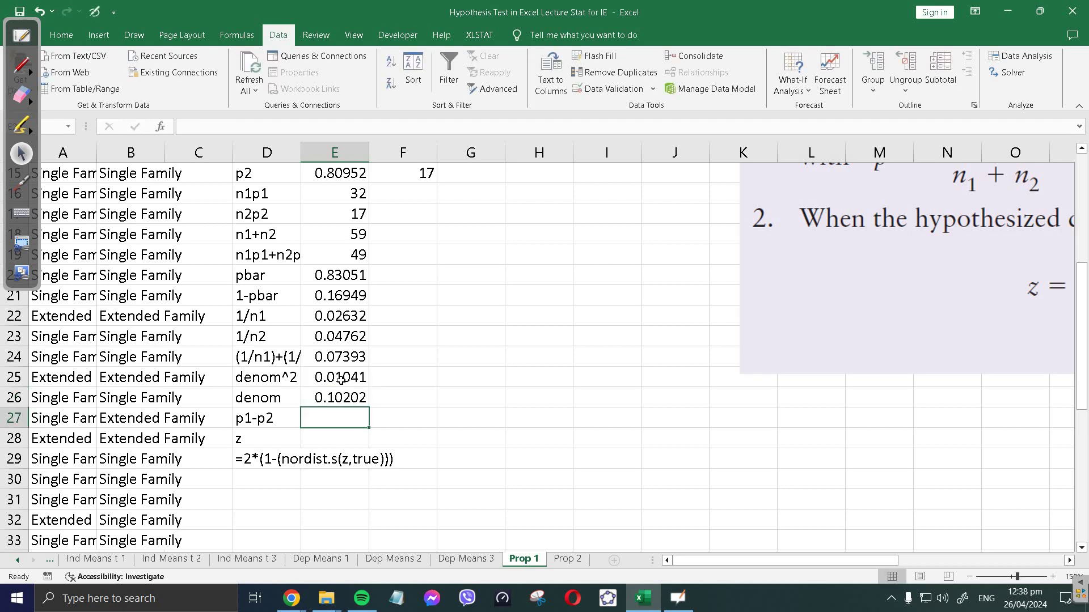
- Calculate p1-p2 in E27 by subtracting the proportion in E15 from the one in E14
{"action": "type", "text": "="}
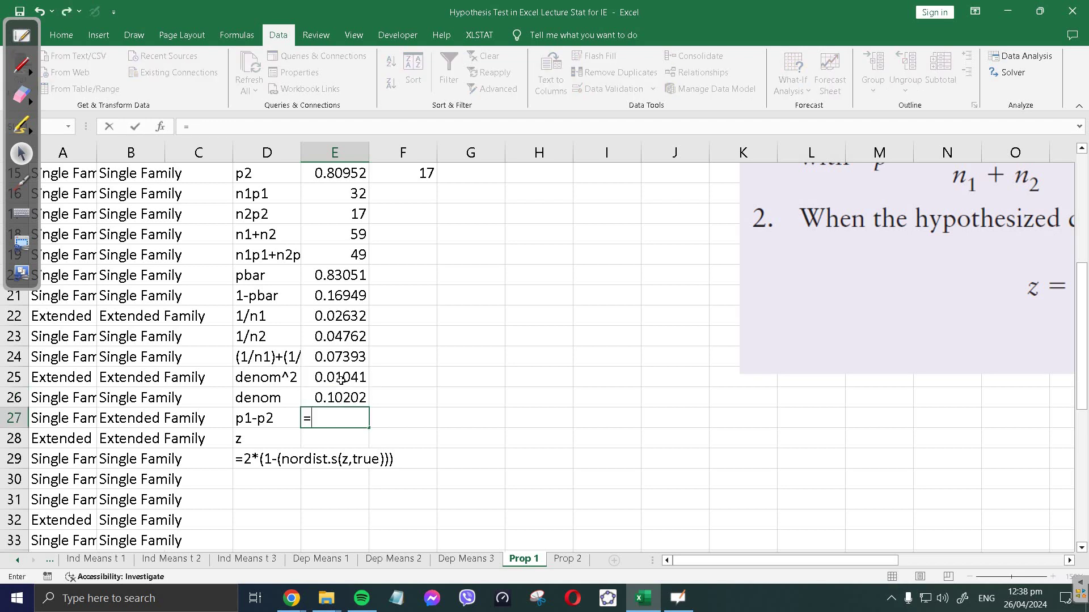
{"action": "scroll", "coordinate": [363, 373], "scroll_direction": "up", "scroll_amount": 1}
{"action": "left_click", "coordinate": [331, 217]}
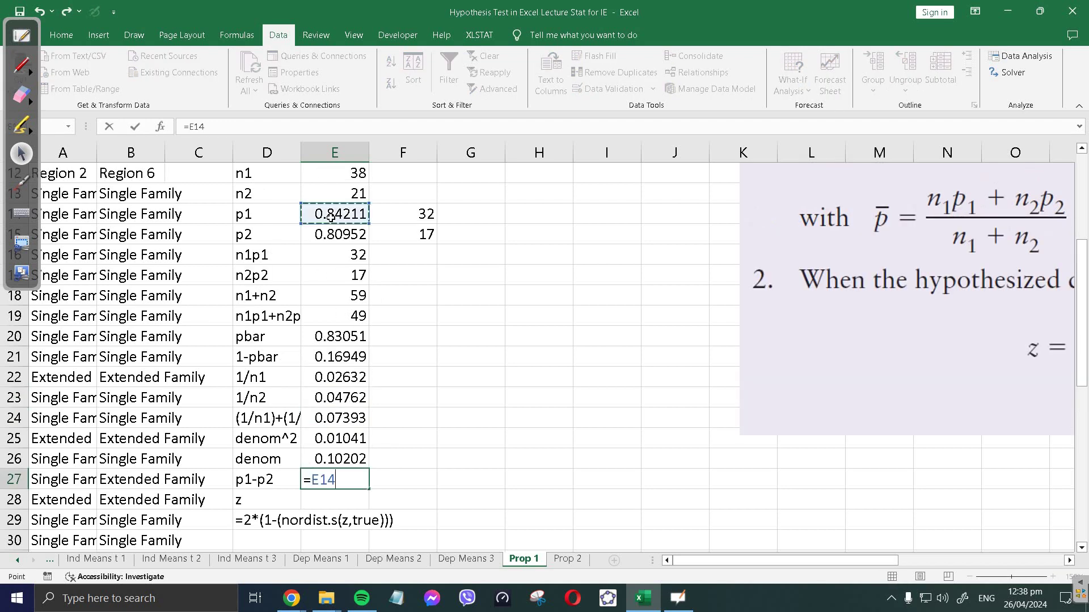
{"action": "type", "text": "-"}
{"action": "left_click", "coordinate": [339, 235]}
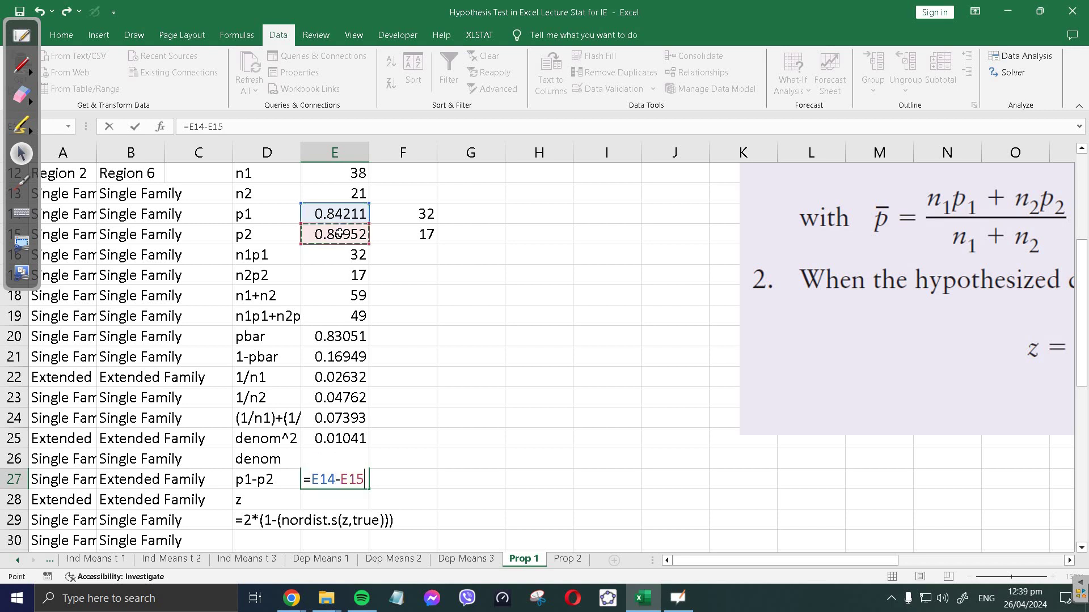
{"action": "key", "text": "Return"}
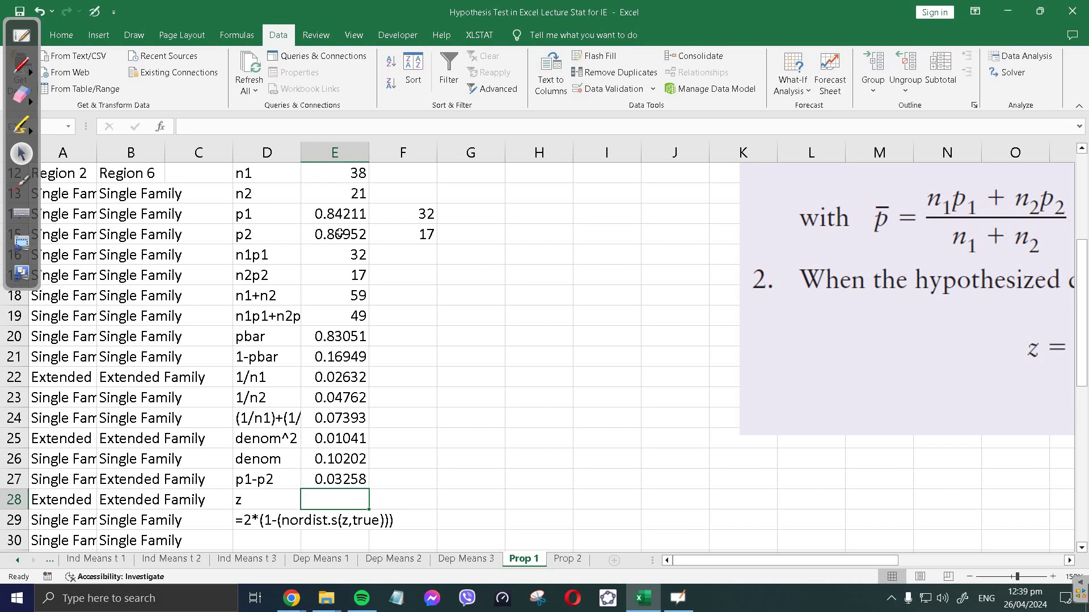
- Calculate z in E28 by dividing p1-p2 in E27 by denom in E26
{"action": "type", "text": "="}
{"action": "left_click", "coordinate": [337, 479]}
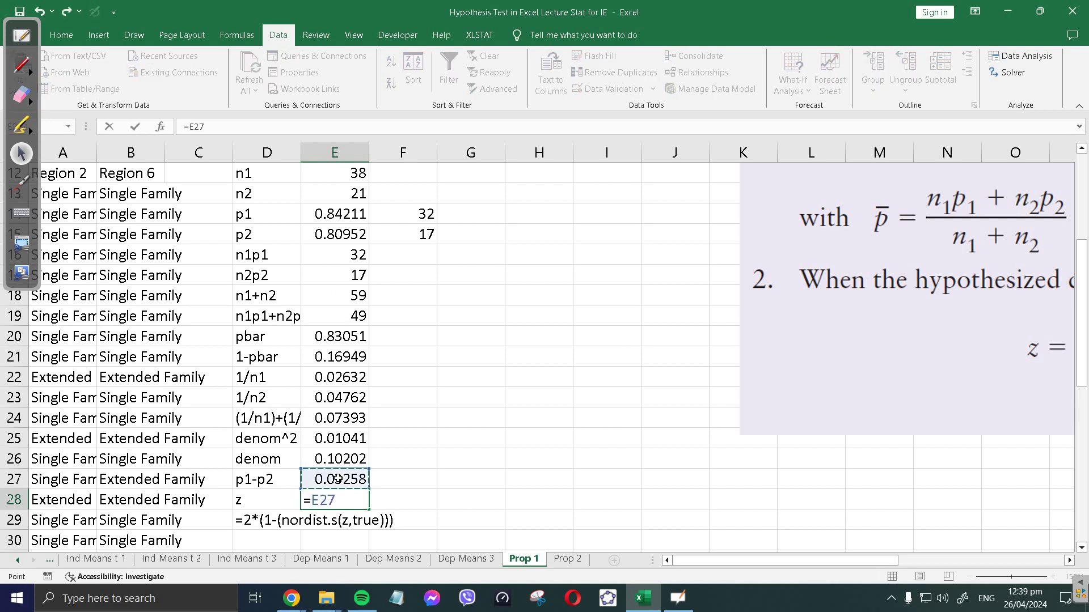
{"action": "type", "text": "/"}
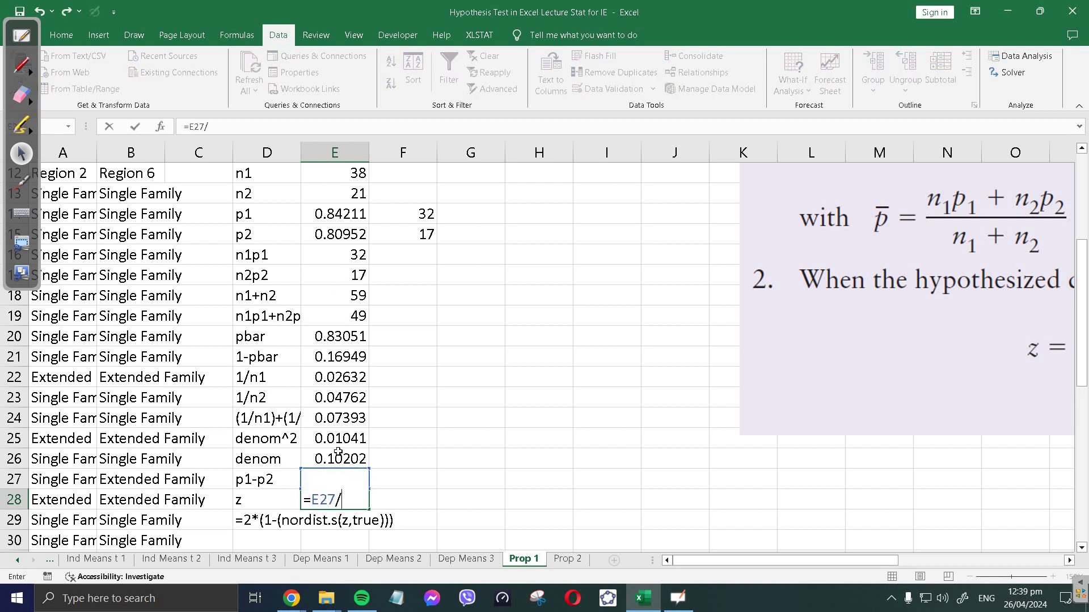
{"action": "left_click", "coordinate": [343, 458]}
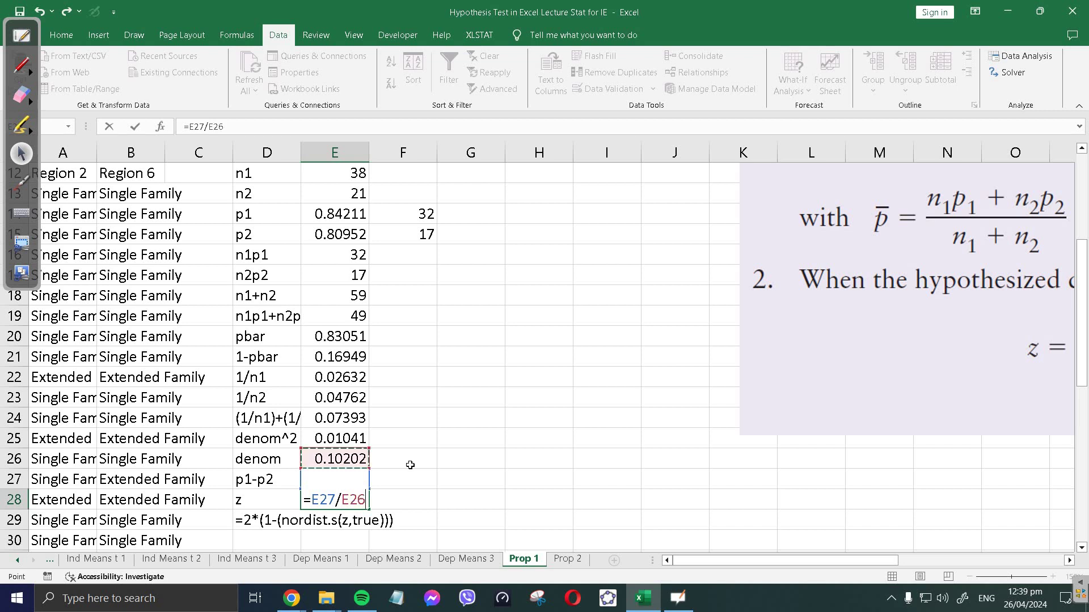
{"action": "key", "text": "Return"}
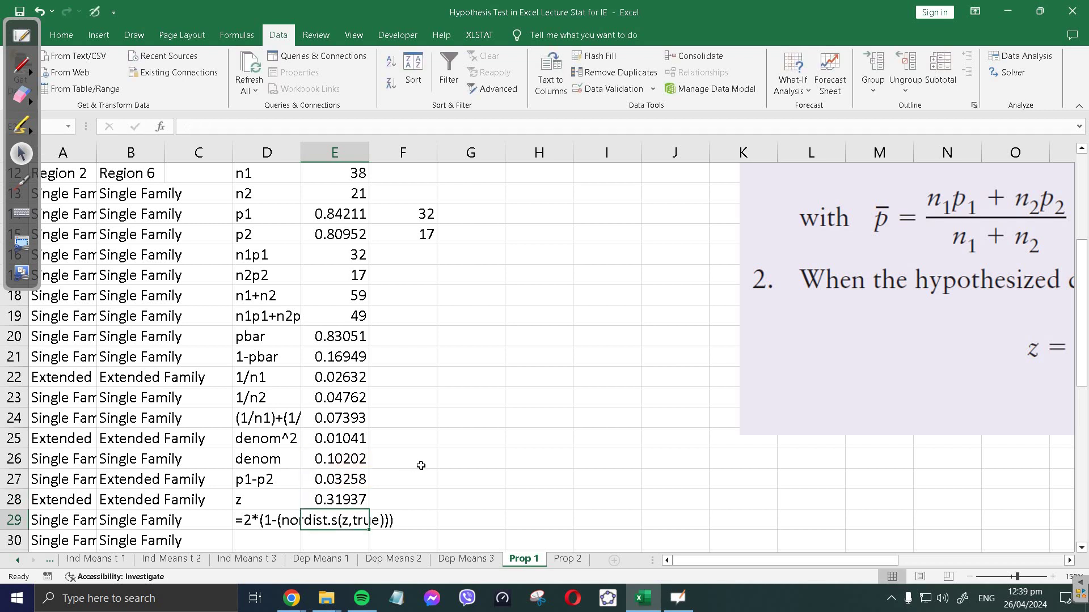
- Enter the label p-value in D30, below the p-value formula note
{"action": "scroll", "coordinate": [361, 470], "scroll_direction": "down", "scroll_amount": 1}
{"action": "left_click", "coordinate": [325, 477]}
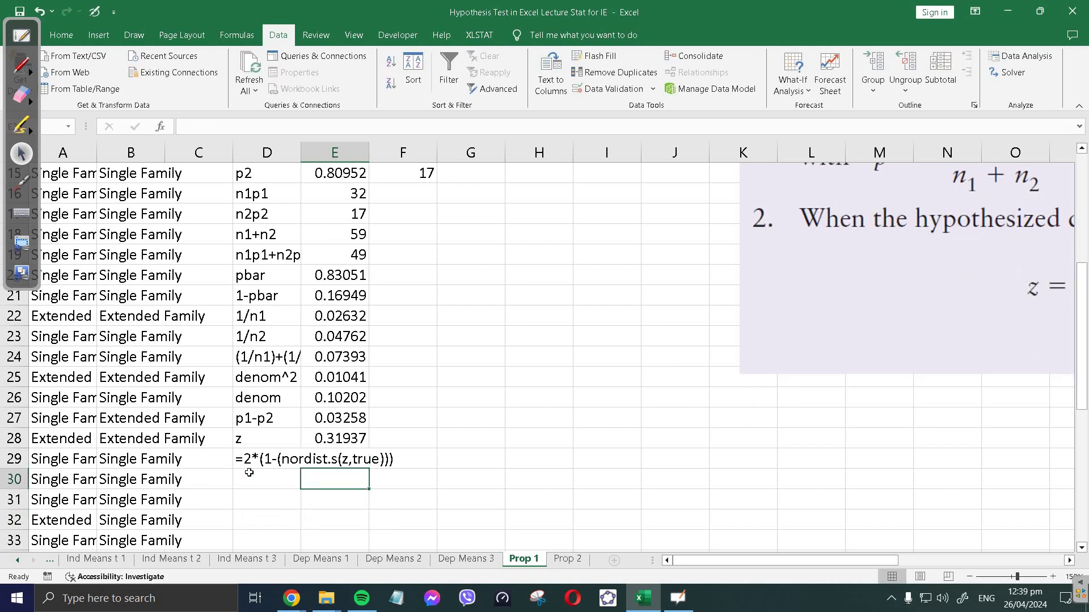
{"action": "left_click", "coordinate": [266, 484]}
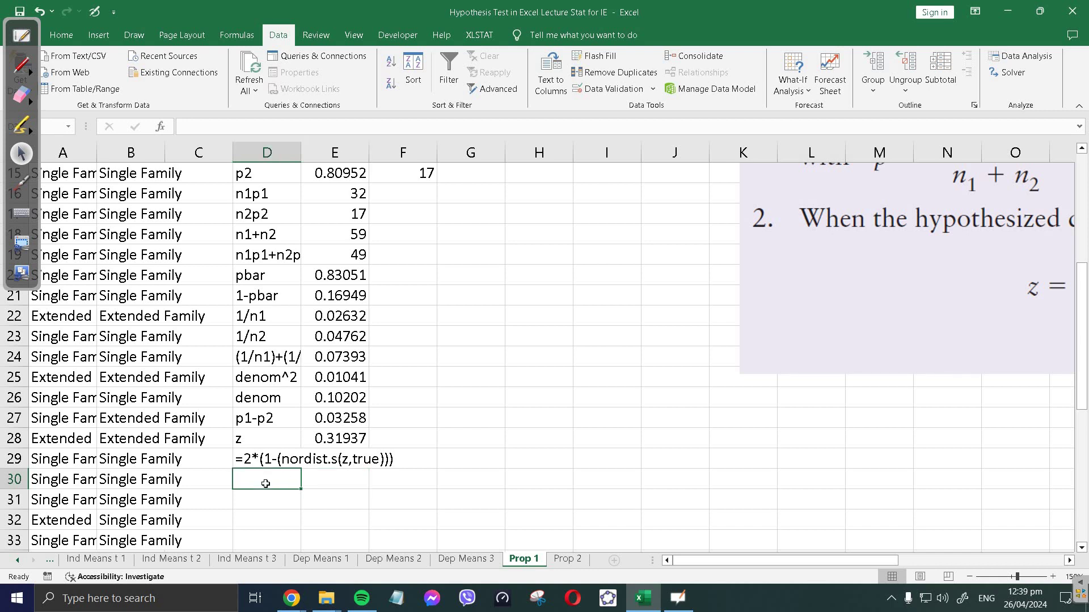
{"action": "type", "text": "p-va;"}
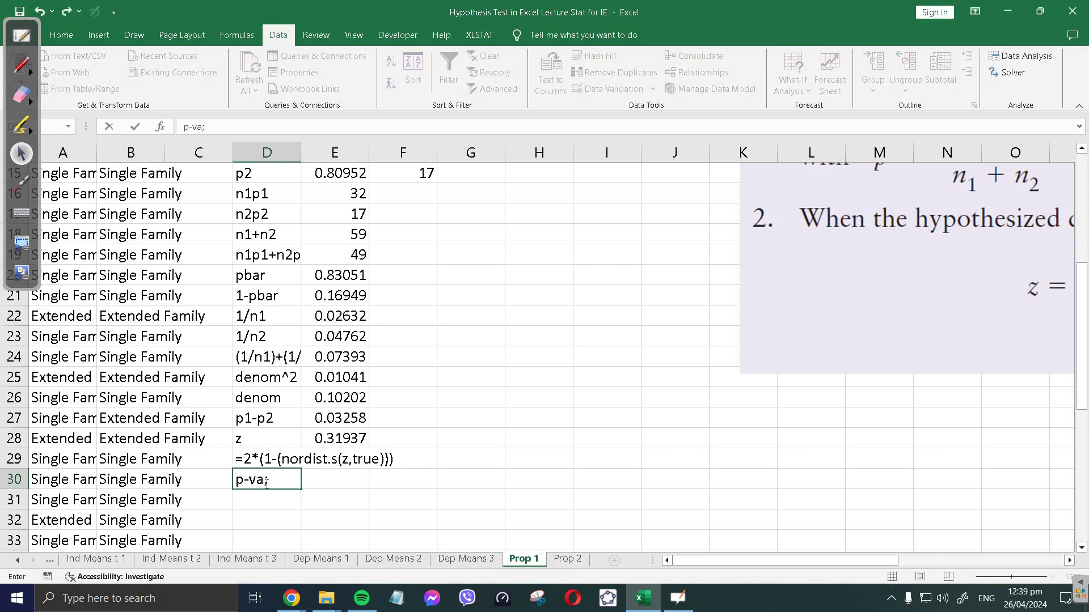
{"action": "key", "text": "BackSpace"}
{"action": "type", "text": "lue"}
{"action": "key", "text": "Tab"}
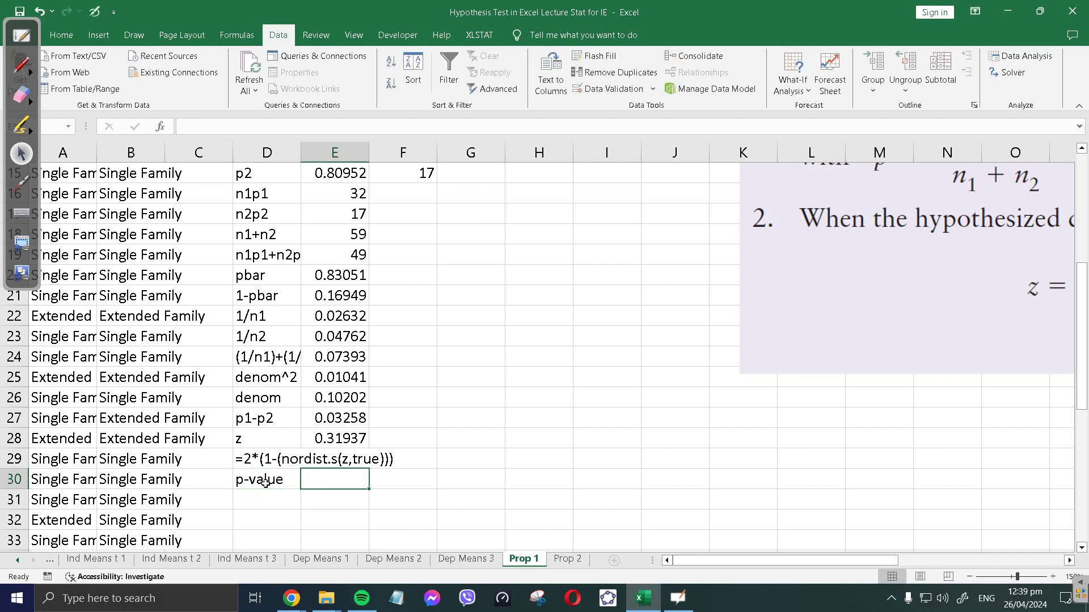
- Calculate the two-tailed p-value in E30 with the formula =2*(1-(NORM.S.DIST(E28,TRUE)))
{"action": "type", "text": "=2"}
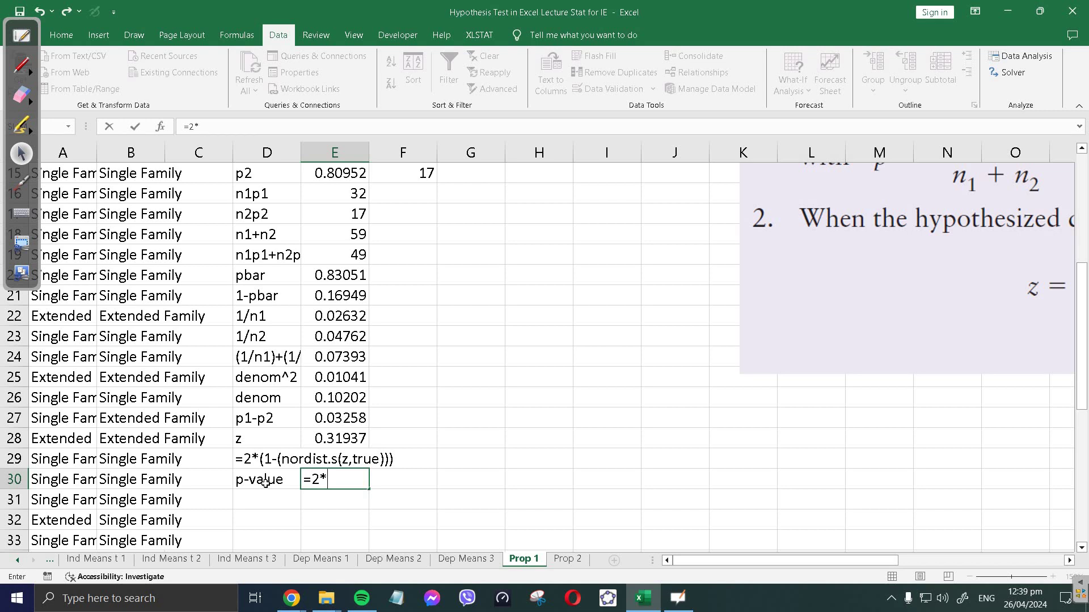
{"action": "type", "text": "*(1-(norm"}
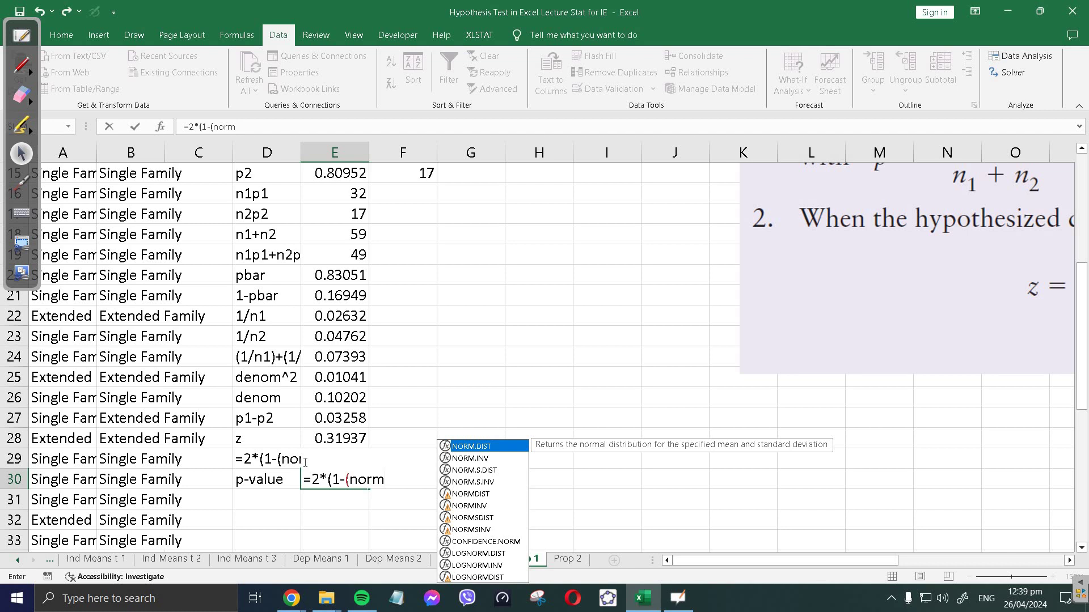
{"action": "type", "text": "."}
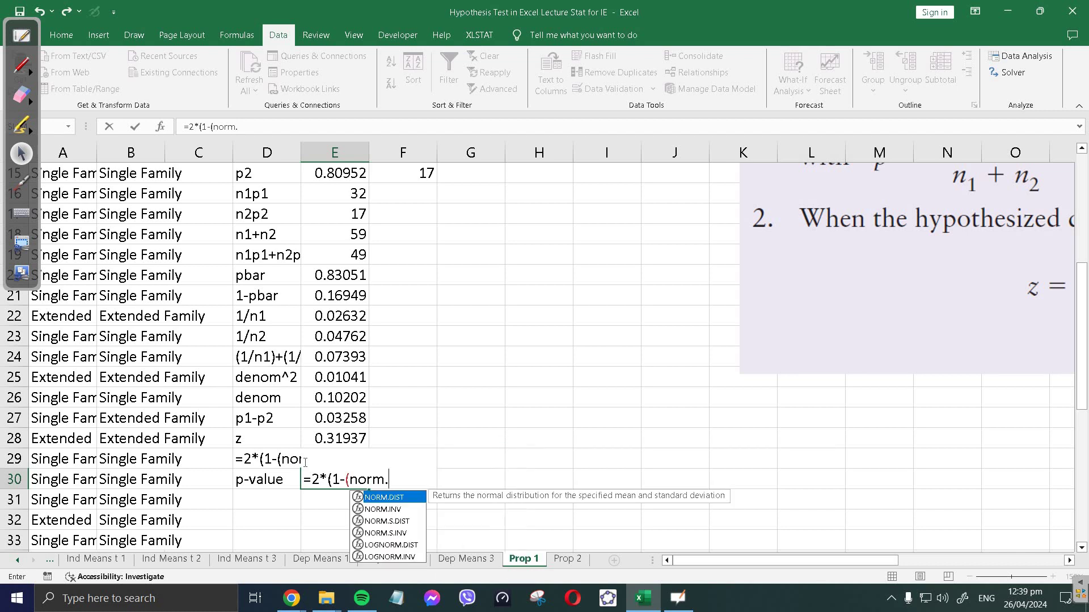
{"action": "left_click", "coordinate": [400, 522]}
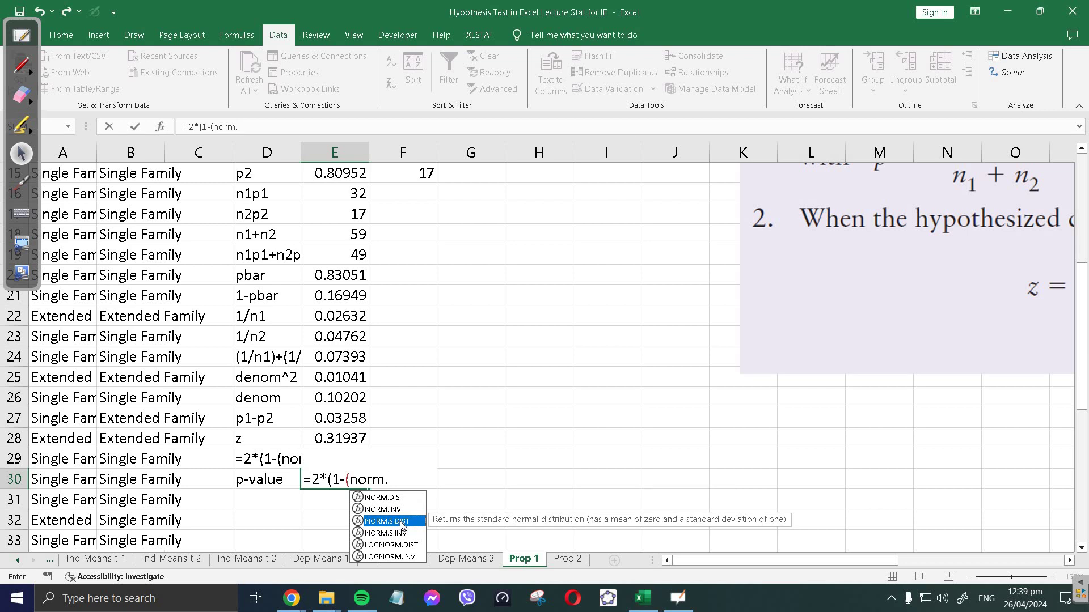
{"action": "double_click", "coordinate": [400, 521]}
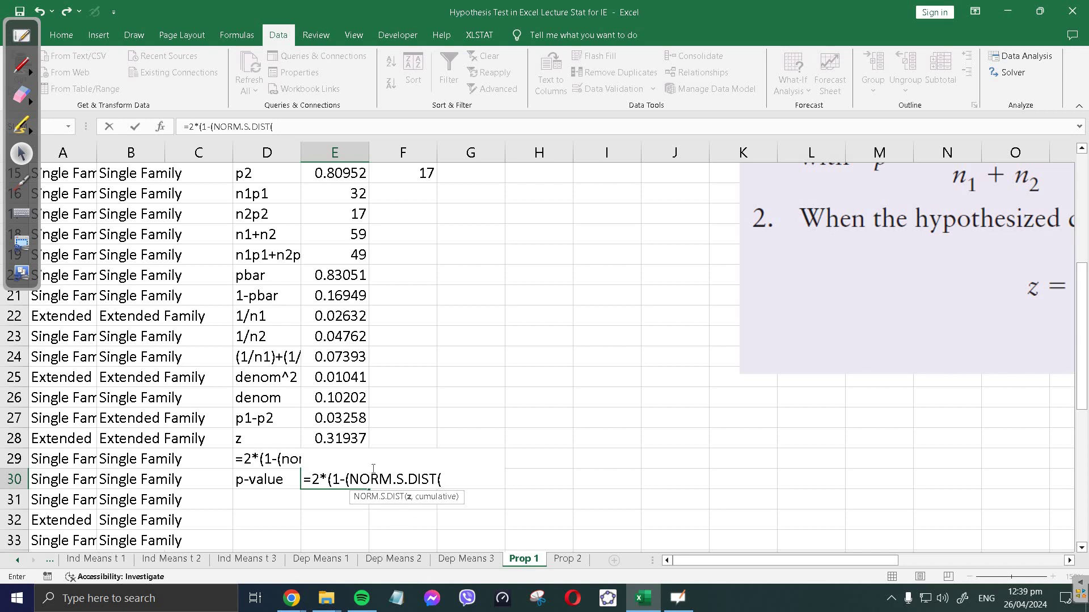
{"action": "left_click", "coordinate": [339, 438]}
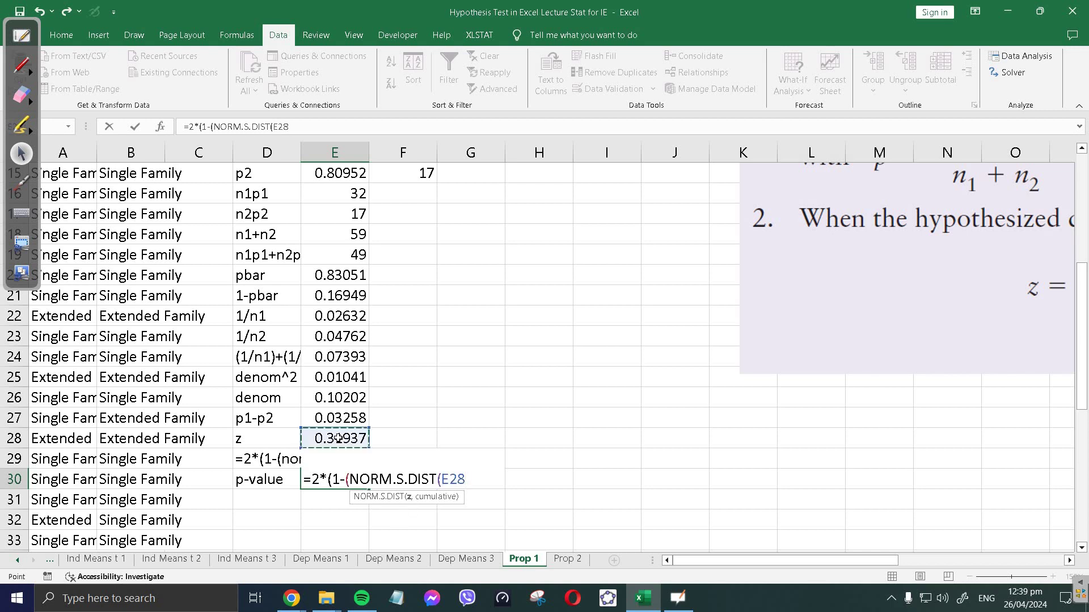
{"action": "type", "text": ","}
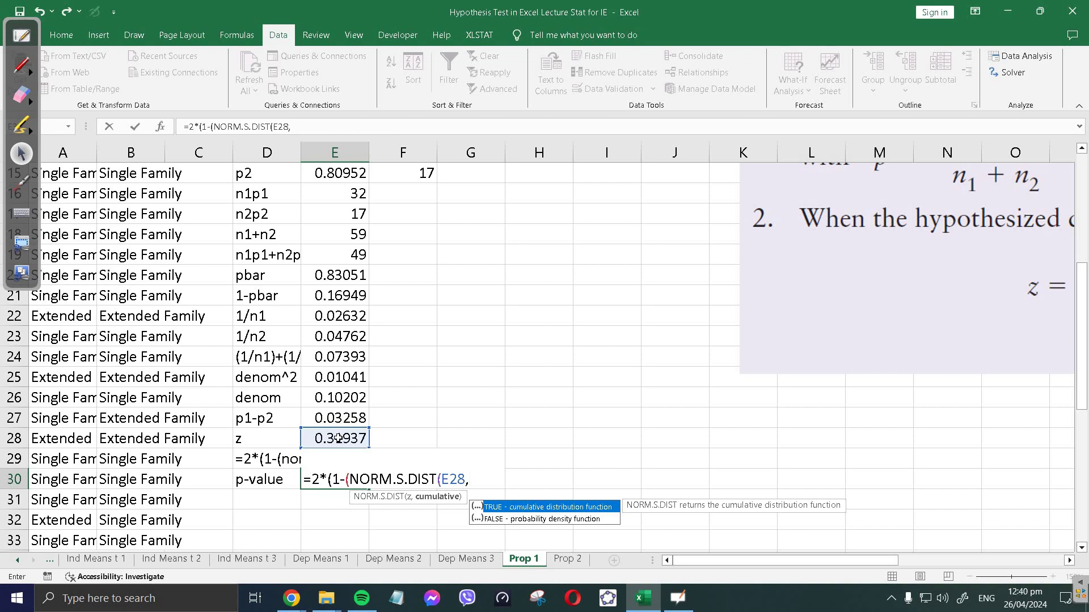
{"action": "type", "text": "TRUE)"}
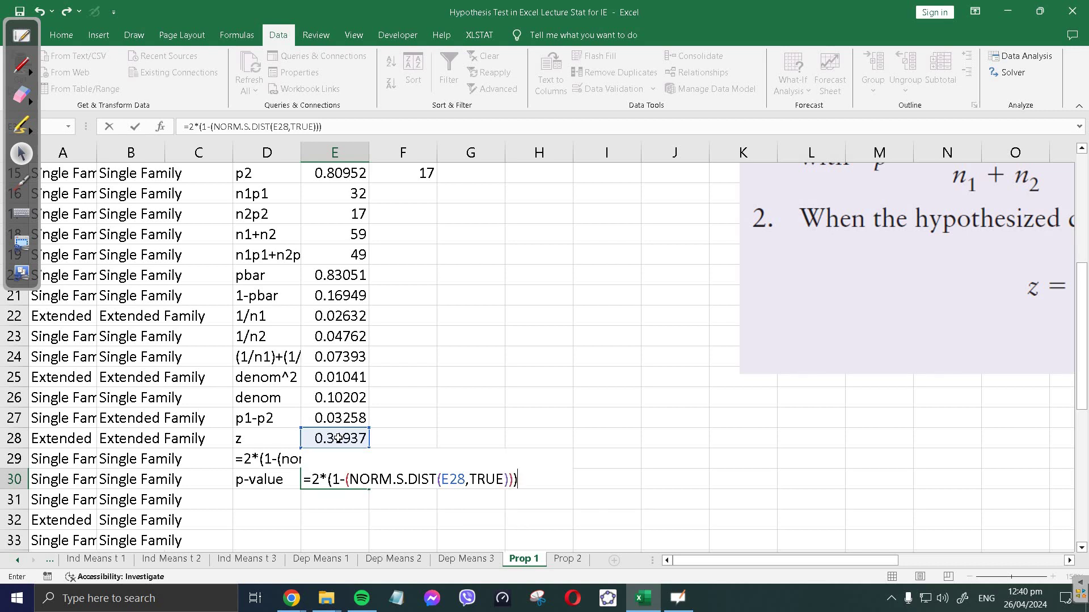
{"action": "type", "text": "))"}
{"action": "key", "text": "Return"}
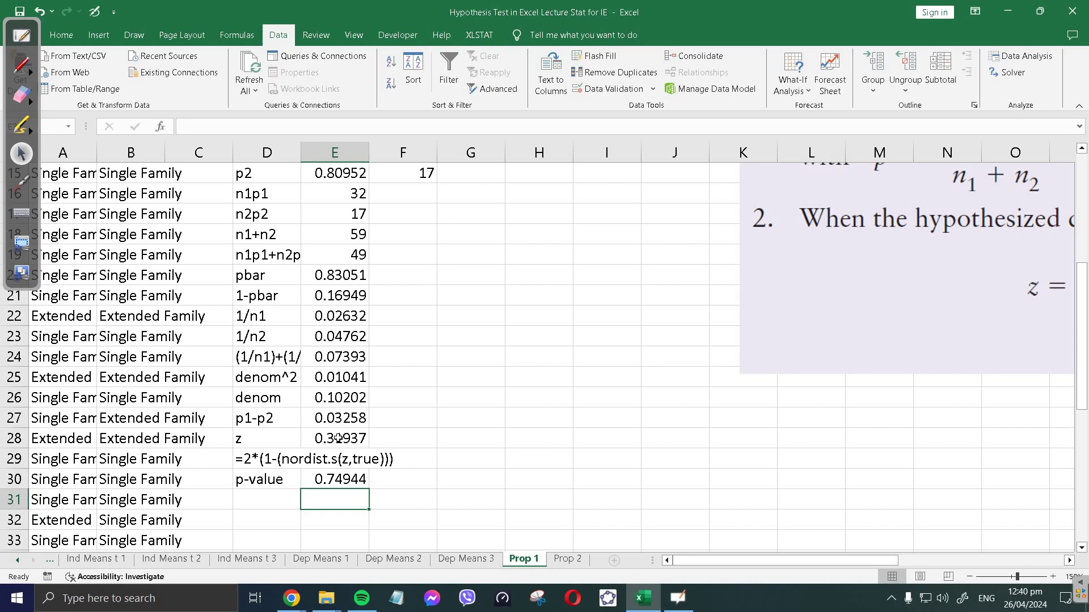
- Correct the formula note in D29 to read =2*(1-(norm.s.dist(z,true)))
{"action": "key", "text": "Up"}
{"action": "key", "text": "Up"}
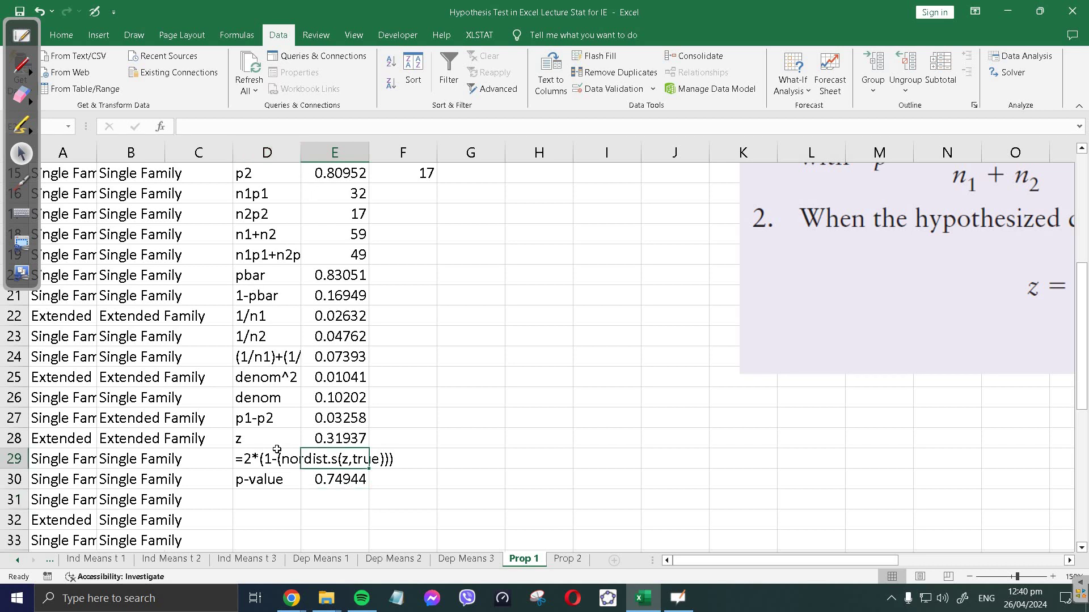
{"action": "key", "text": "Left"}
{"action": "left_click", "coordinate": [229, 126]}
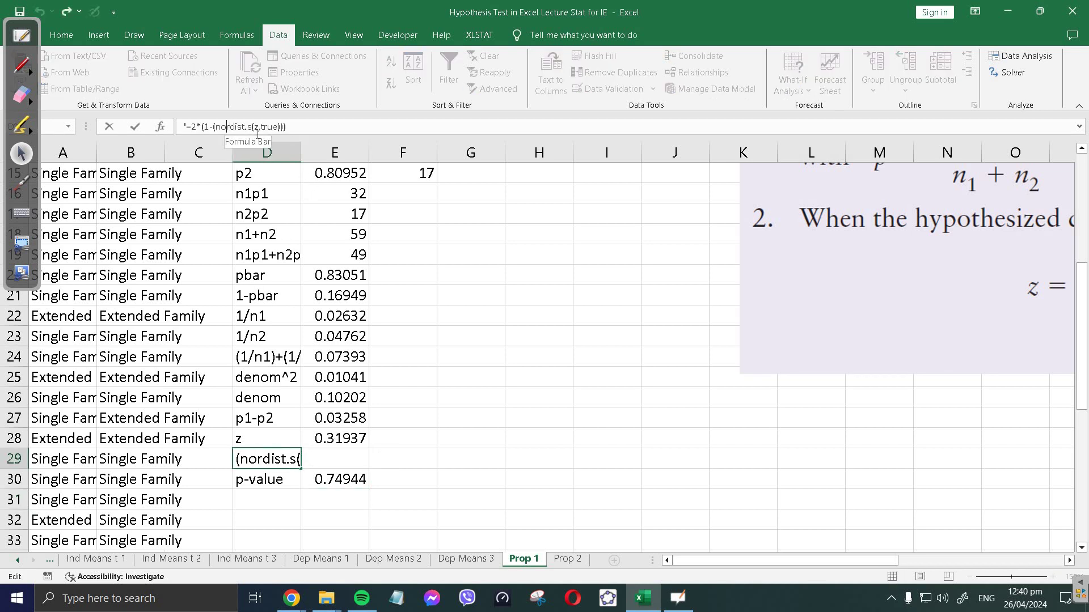
{"action": "type", "text": "m"}
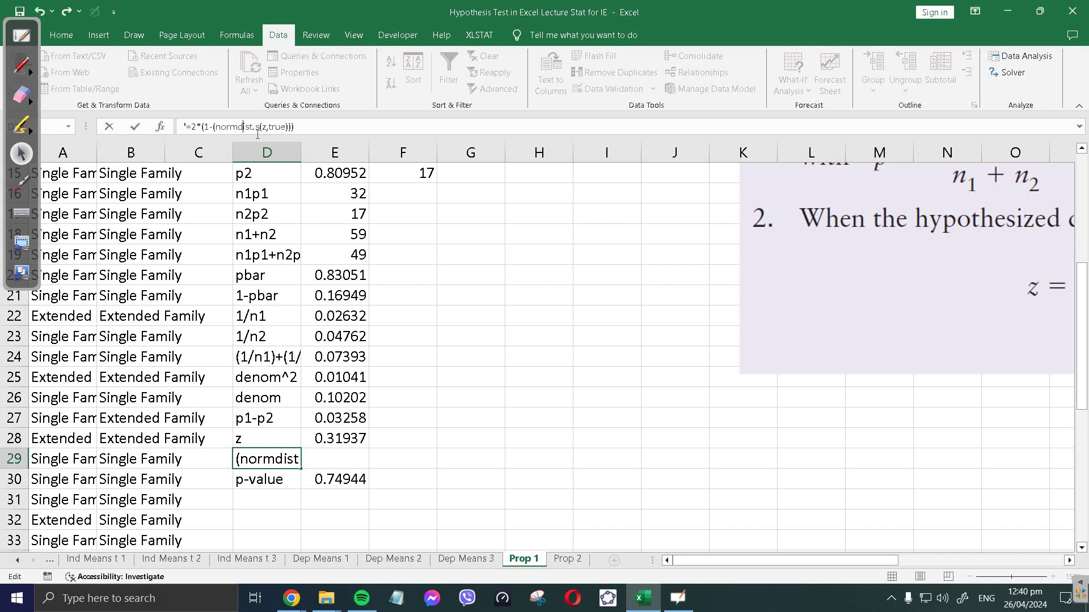
{"action": "type", "text": ".s."}
{"action": "left_click", "coordinate": [257, 131]}
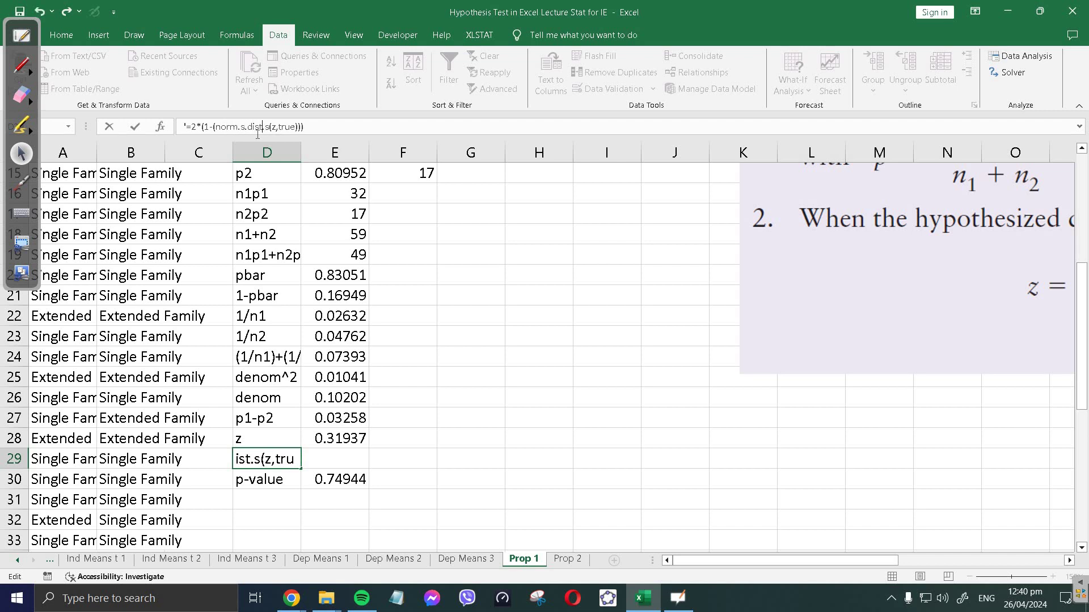
{"action": "key", "text": "BackSpace"}
{"action": "key", "text": "Delete"}
{"action": "key", "text": "Return"}
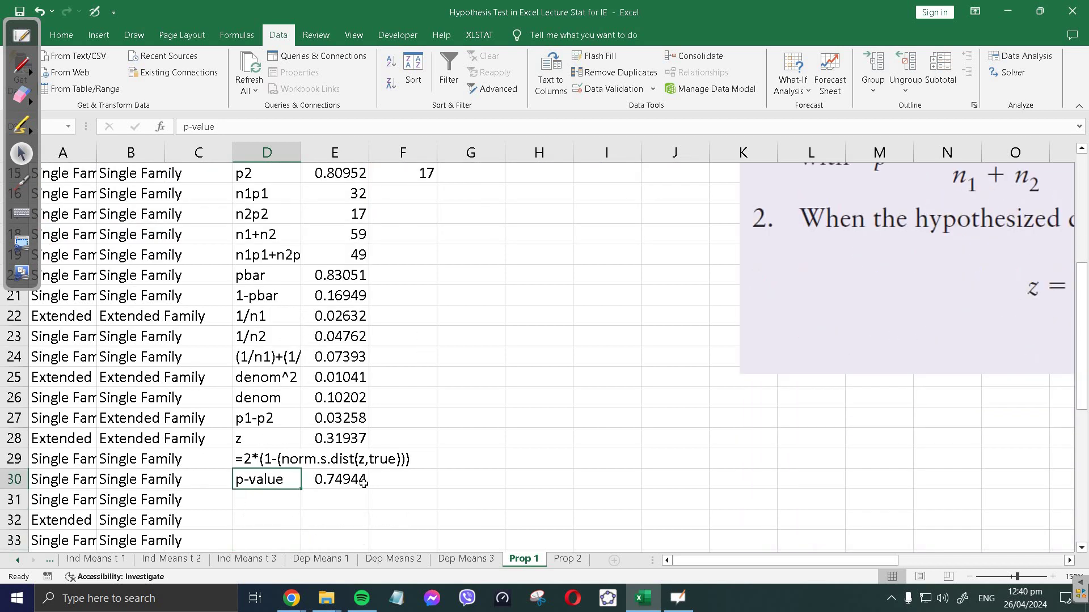
- Review the claim and significance level in the problem statement against the calculated z and p-value
{"action": "scroll", "coordinate": [368, 483], "scroll_direction": "up", "scroll_amount": 3}
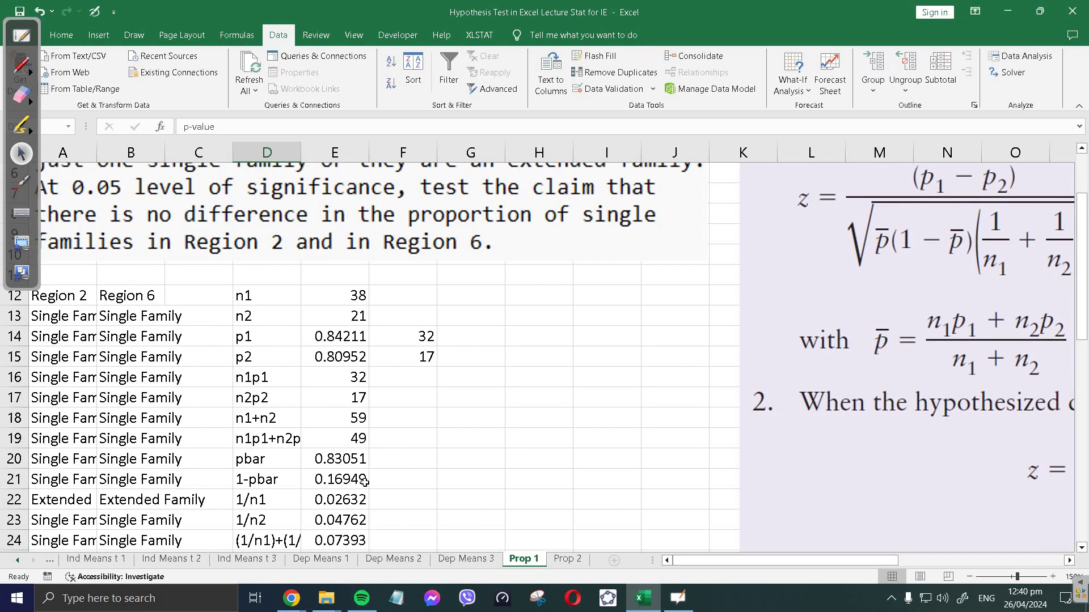
{"action": "scroll", "coordinate": [365, 480], "scroll_direction": "up", "scroll_amount": 2}
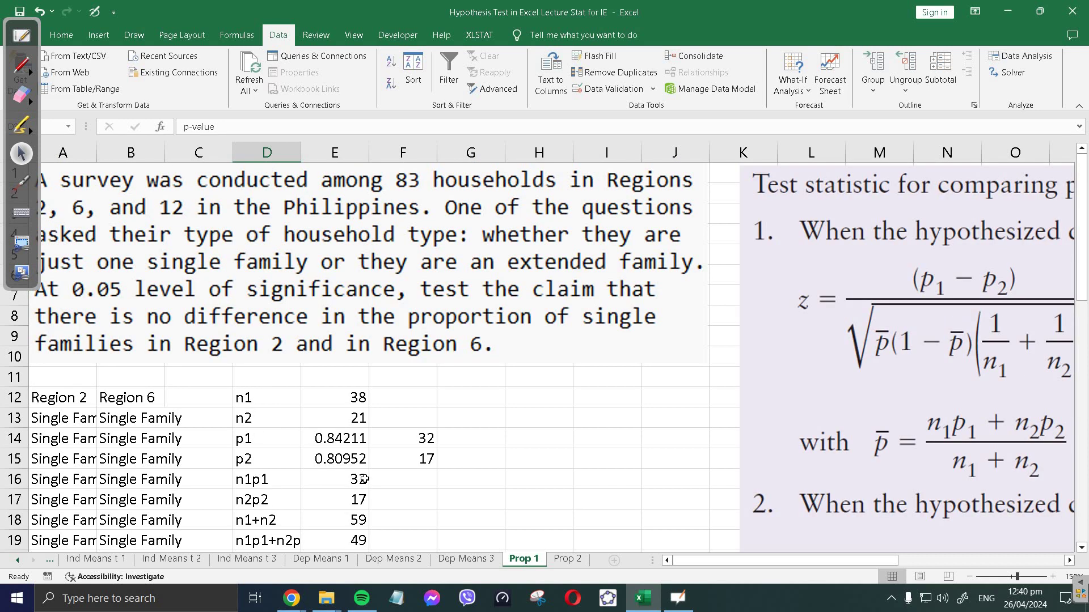
{"action": "scroll", "coordinate": [367, 448], "scroll_direction": "down", "scroll_amount": 5}
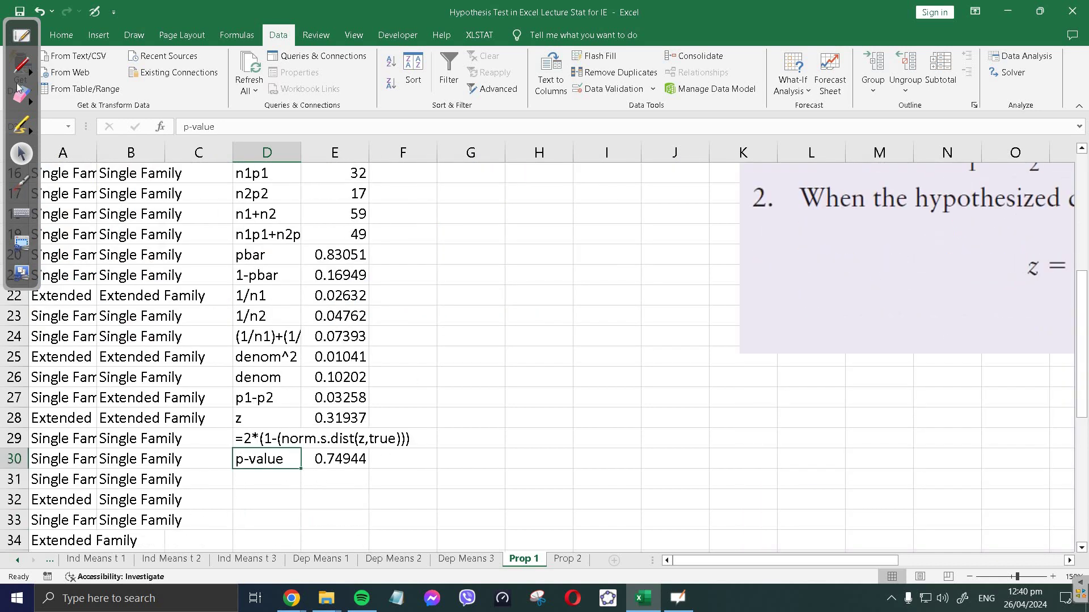
{"action": "left_click", "coordinate": [22, 70]}
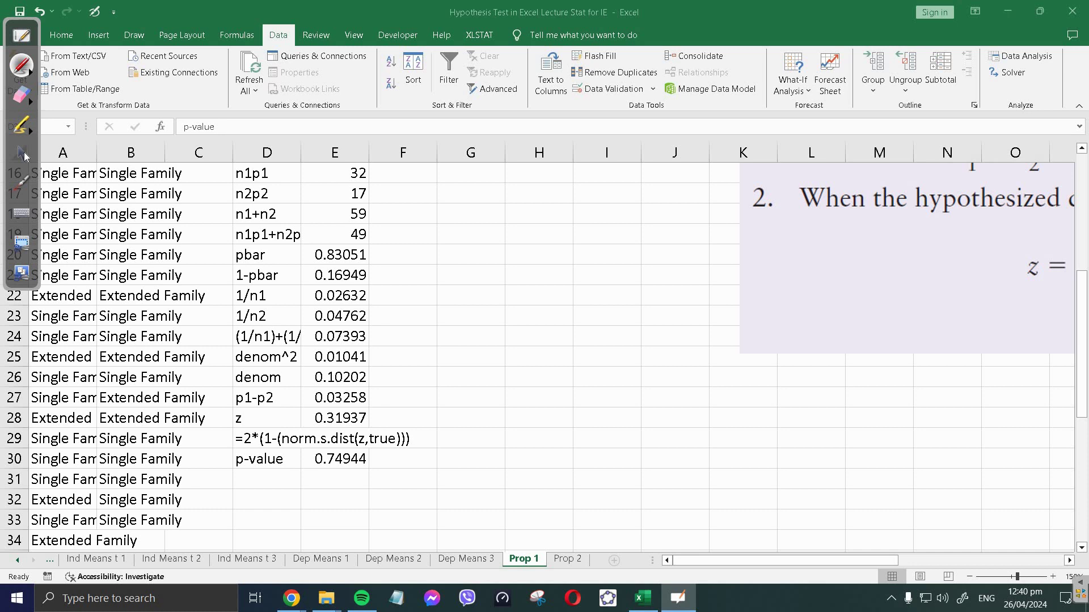
{"action": "left_click", "coordinate": [21, 152]}
{"action": "scroll", "coordinate": [224, 261], "scroll_direction": "up", "scroll_amount": 5}
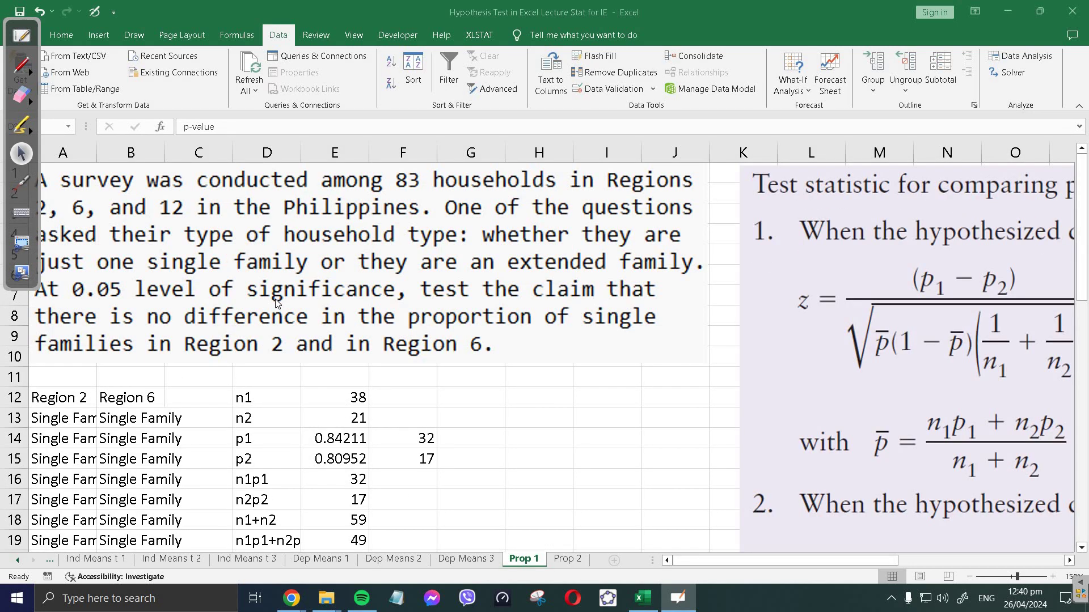
{"action": "scroll", "coordinate": [275, 302], "scroll_direction": "down", "scroll_amount": 5}
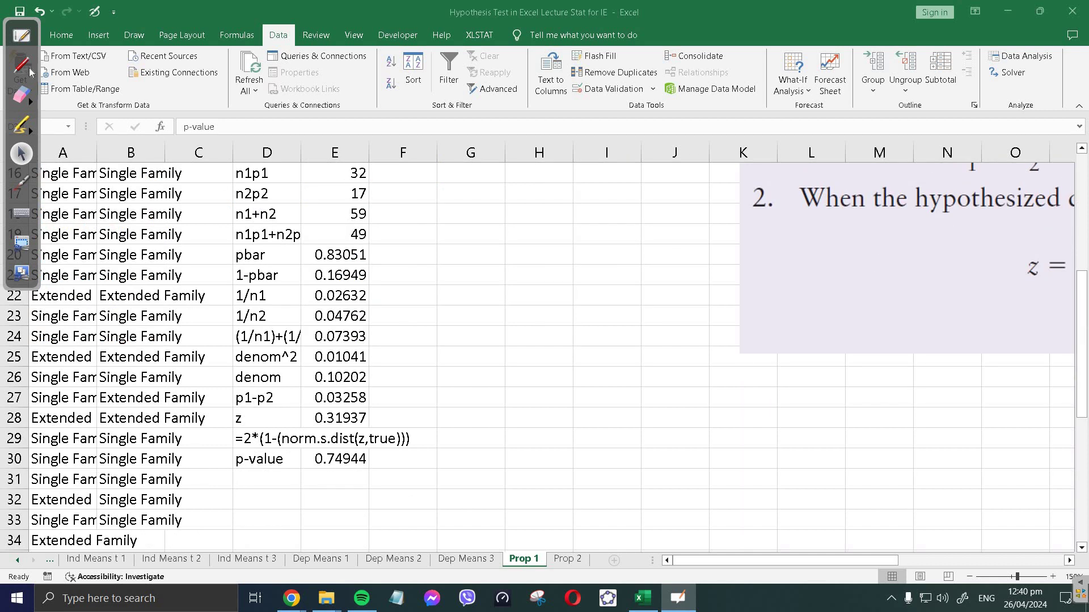
{"action": "left_click", "coordinate": [31, 73]}
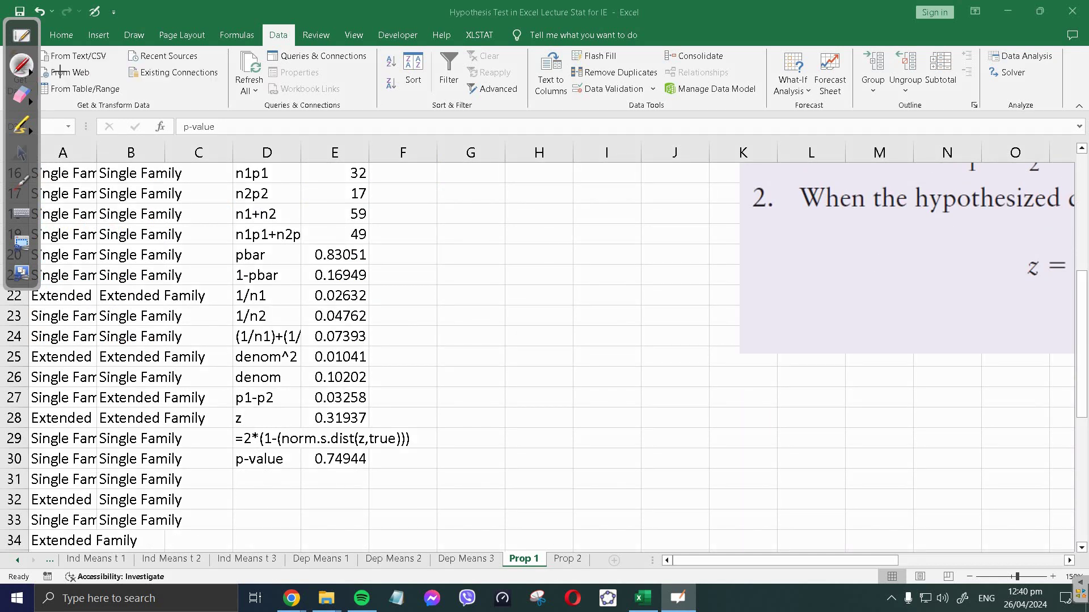
{"action": "mouse_move", "coordinate": [448, 204]}
{"action": "left_mouse_down"}
{"action": "mouse_move", "coordinate": [422, 232]}
{"action": "mouse_move", "coordinate": [451, 224]}
{"action": "left_mouse_up"}
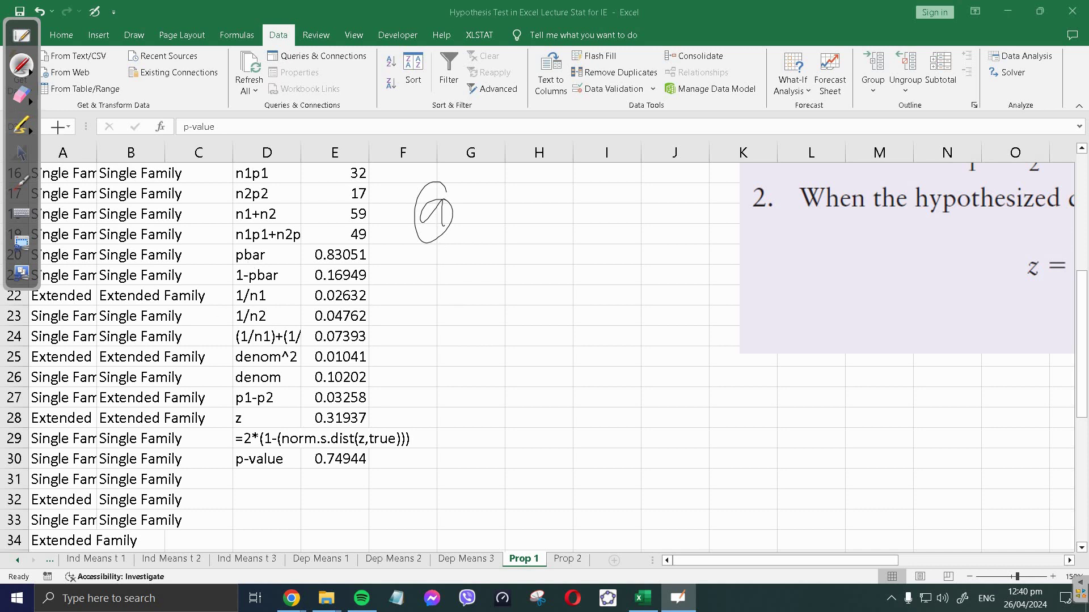
{"action": "left_click", "coordinate": [30, 102]}
{"action": "left_click", "coordinate": [123, 103]}
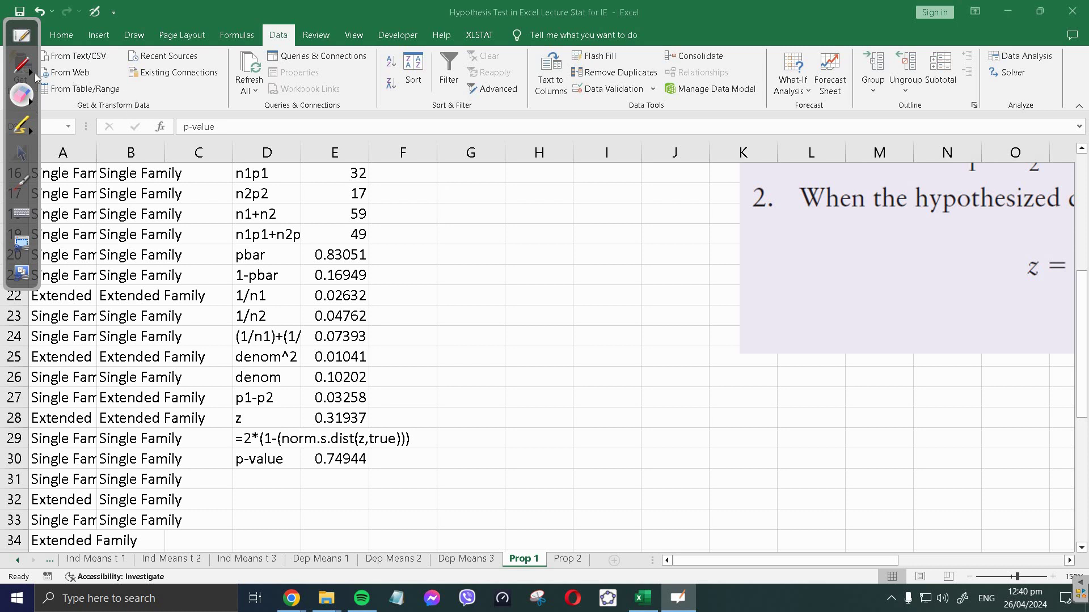
- Handwrite a circled letter a in the empty area beside the calculations, using the thickest black pen
{"action": "left_click", "coordinate": [33, 72]}
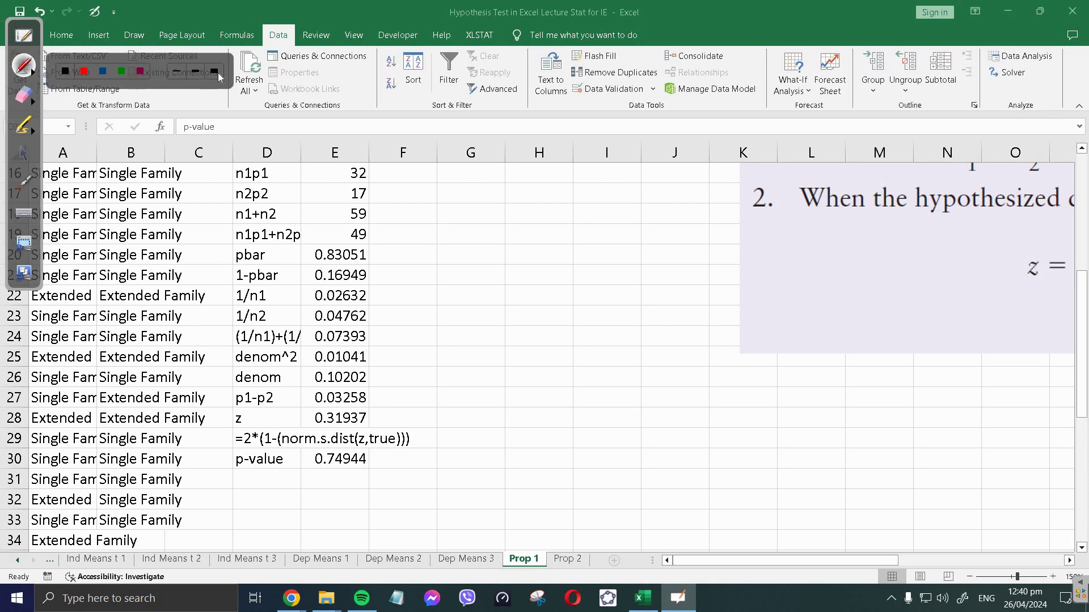
{"action": "left_click", "coordinate": [219, 72]}
{"action": "left_click_drag", "start_coordinate": [444, 202], "coordinate": [448, 228]}
{"action": "left_click_drag", "start_coordinate": [441, 180], "coordinate": [500, 245]}
- Handwrite the hypothesis labels Ho: and Ha: one below the other, next to the circled a
{"action": "mouse_move", "coordinate": [505, 198]}
{"action": "left_mouse_down"}
{"action": "mouse_move", "coordinate": [502, 238]}
{"action": "mouse_move", "coordinate": [513, 229]}
{"action": "mouse_move", "coordinate": [481, 307]}
{"action": "left_mouse_up"}
{"action": "left_click", "coordinate": [530, 208]}
{"action": "left_click", "coordinate": [531, 227]}
{"action": "left_click_drag", "start_coordinate": [490, 262], "coordinate": [492, 306]}
{"action": "mouse_move", "coordinate": [480, 286]}
{"action": "left_mouse_down"}
{"action": "mouse_move", "coordinate": [495, 283]}
{"action": "mouse_move", "coordinate": [510, 305]}
{"action": "left_mouse_up"}
{"action": "left_click", "coordinate": [520, 272]}
{"action": "left_click", "coordinate": [520, 293]}
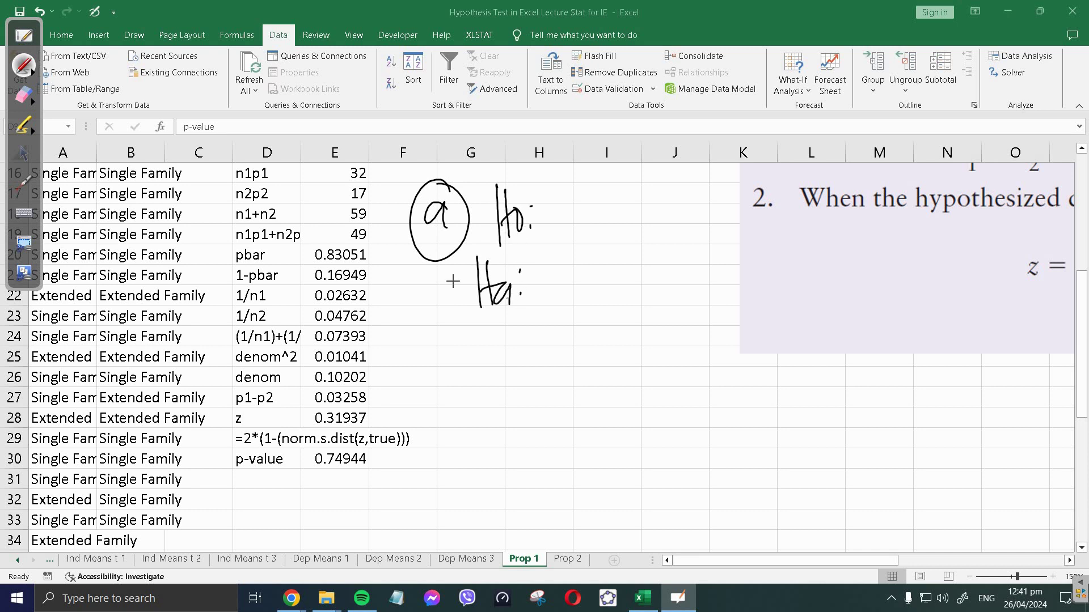
{"action": "left_click", "coordinate": [23, 153]}
{"action": "scroll", "coordinate": [418, 276], "scroll_direction": "up", "scroll_amount": 4}
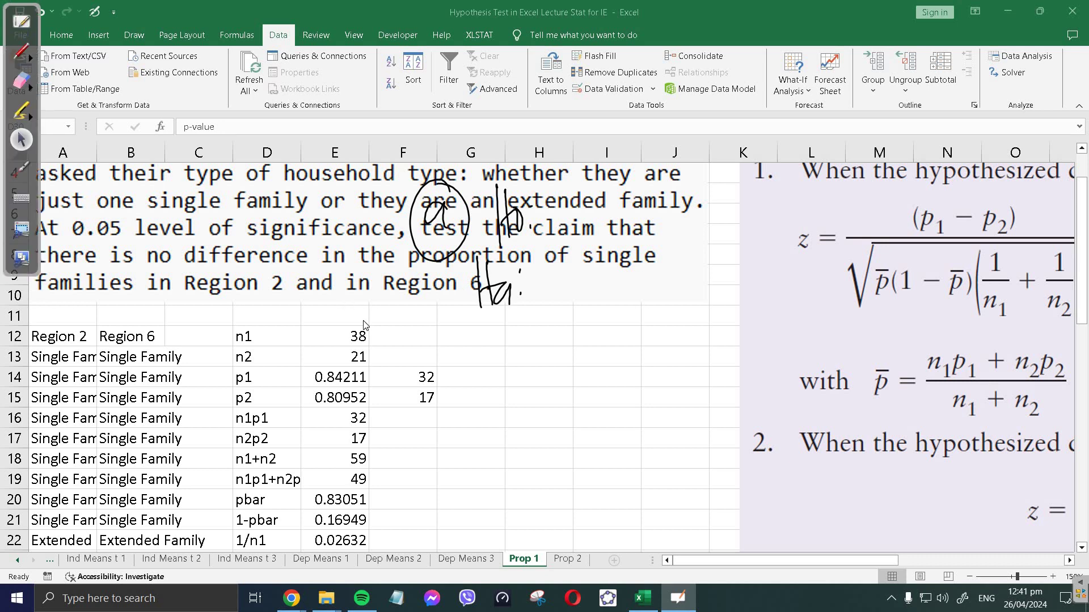
{"action": "scroll", "coordinate": [491, 379], "scroll_direction": "down", "scroll_amount": 4}
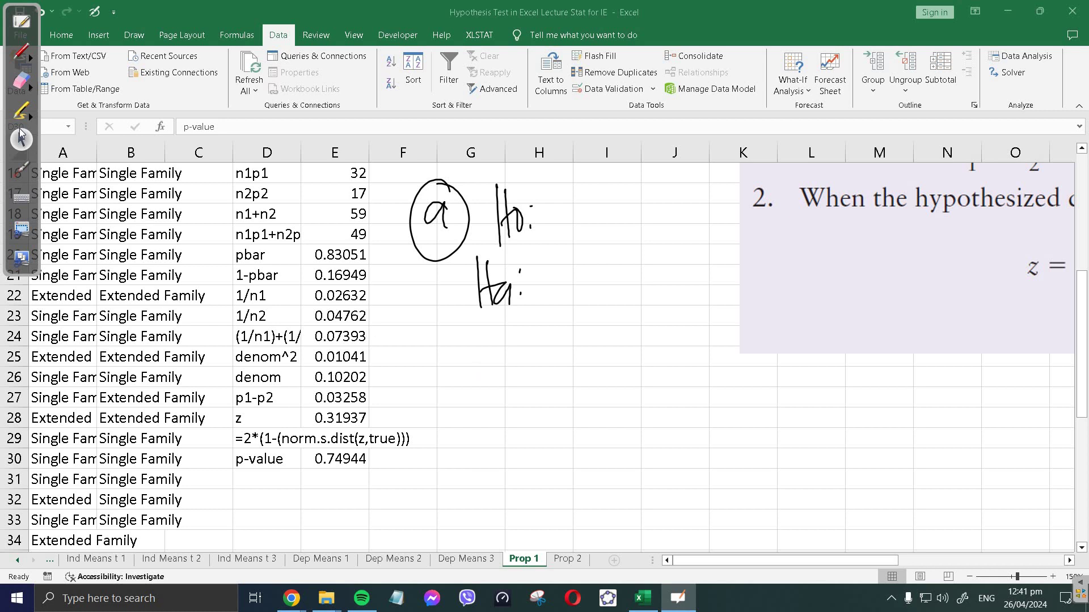
- Handwrite p2 = p6 with the pen beside the Ho: label as the null hypothesis
{"action": "left_click", "coordinate": [24, 59]}
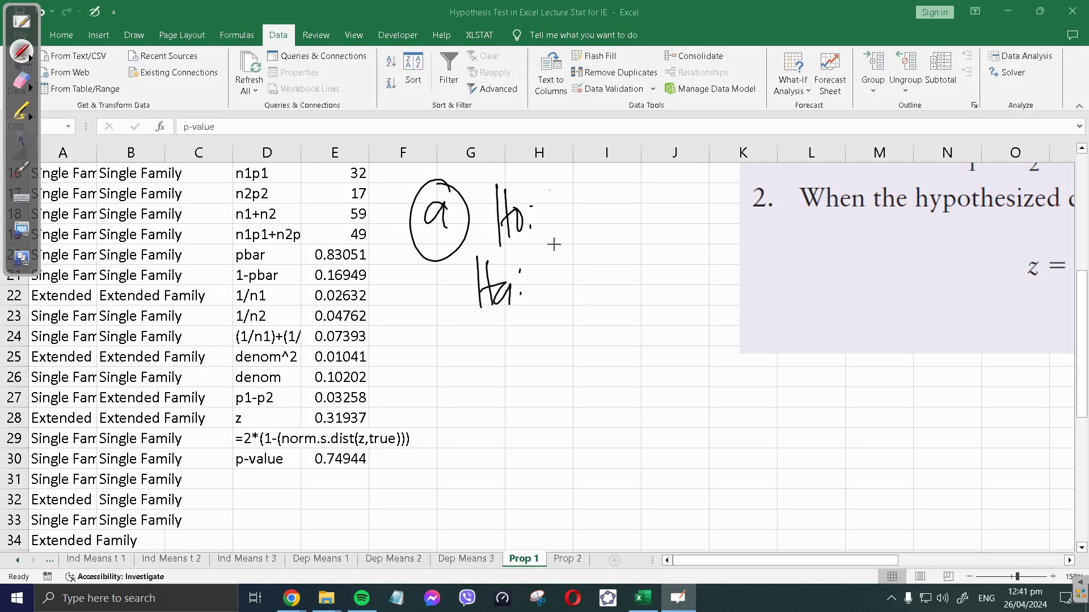
{"action": "mouse_move", "coordinate": [551, 205]}
{"action": "left_mouse_down"}
{"action": "mouse_move", "coordinate": [555, 244]}
{"action": "mouse_move", "coordinate": [564, 222]}
{"action": "left_mouse_up"}
{"action": "mouse_move", "coordinate": [566, 216]}
{"action": "left_mouse_down"}
{"action": "mouse_move", "coordinate": [578, 226]}
{"action": "mouse_move", "coordinate": [599, 207]}
{"action": "left_mouse_up"}
{"action": "left_click_drag", "start_coordinate": [589, 215], "coordinate": [617, 239]}
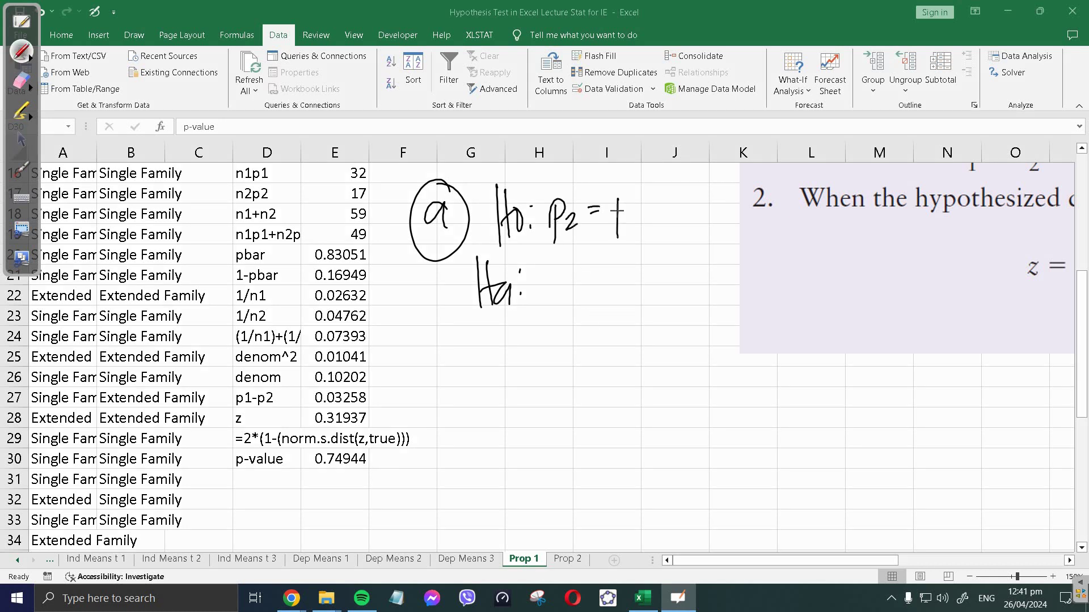
{"action": "left_click_drag", "start_coordinate": [615, 195], "coordinate": [628, 221]}
- Handwrite p2 ≠ p6 beside the Ha: label as the alternative hypothesis
{"action": "left_click_drag", "start_coordinate": [537, 273], "coordinate": [540, 309]}
{"action": "mouse_move", "coordinate": [537, 277]}
{"action": "left_mouse_down"}
{"action": "mouse_move", "coordinate": [554, 267]}
{"action": "mouse_move", "coordinate": [538, 287]}
{"action": "mouse_move", "coordinate": [567, 293]}
{"action": "mouse_move", "coordinate": [595, 271]}
{"action": "left_mouse_up"}
{"action": "mouse_move", "coordinate": [595, 253]}
{"action": "left_mouse_down"}
{"action": "mouse_move", "coordinate": [580, 291]}
{"action": "mouse_move", "coordinate": [608, 302]}
{"action": "left_mouse_up"}
{"action": "left_click_drag", "start_coordinate": [608, 260], "coordinate": [618, 289]}
- Handwrite "Two-tail test" below the alternative hypothesis
{"action": "mouse_move", "coordinate": [474, 321]}
{"action": "left_mouse_down"}
{"action": "mouse_move", "coordinate": [473, 354]}
{"action": "mouse_move", "coordinate": [484, 324]}
{"action": "left_mouse_up"}
{"action": "mouse_move", "coordinate": [481, 334]}
{"action": "left_mouse_down"}
{"action": "mouse_move", "coordinate": [504, 332]}
{"action": "mouse_move", "coordinate": [509, 346]}
{"action": "left_mouse_up"}
{"action": "left_click_drag", "start_coordinate": [514, 334], "coordinate": [533, 348]}
{"action": "mouse_move", "coordinate": [543, 334]}
{"action": "left_mouse_down"}
{"action": "mouse_move", "coordinate": [551, 322]}
{"action": "mouse_move", "coordinate": [549, 341]}
{"action": "left_mouse_up"}
{"action": "left_click_drag", "start_coordinate": [555, 315], "coordinate": [555, 346]}
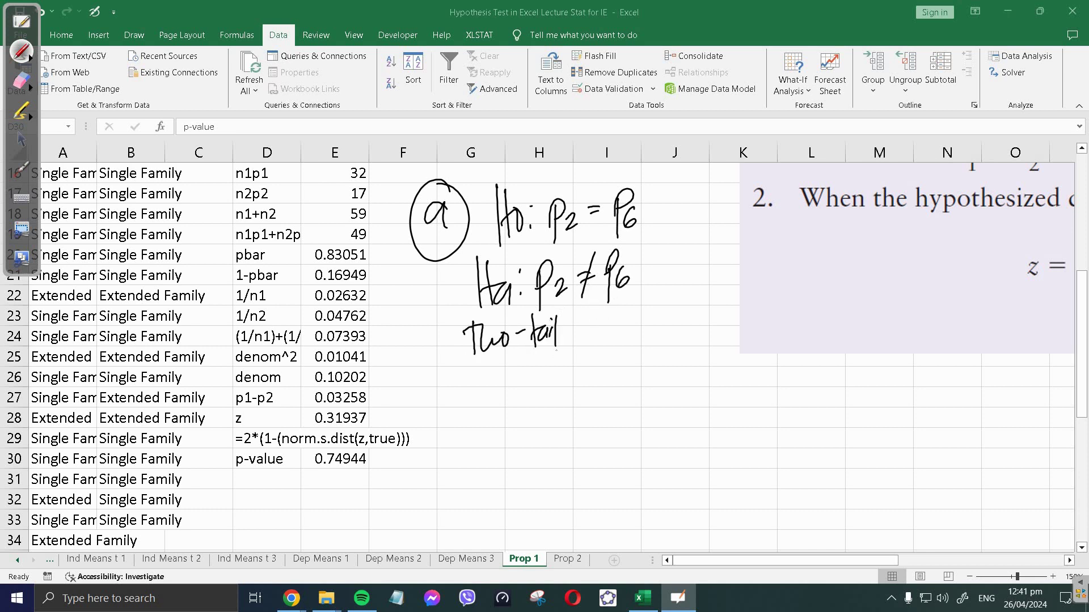
{"action": "mouse_move", "coordinate": [589, 309]}
{"action": "left_mouse_down"}
{"action": "mouse_move", "coordinate": [587, 346]}
{"action": "mouse_move", "coordinate": [597, 322]}
{"action": "left_mouse_up"}
{"action": "left_click_drag", "start_coordinate": [600, 331], "coordinate": [611, 338]}
{"action": "left_click_drag", "start_coordinate": [623, 310], "coordinate": [623, 333]}
{"action": "left_click_drag", "start_coordinate": [617, 328], "coordinate": [633, 324]}
- Handwrite circled letters b and c joined by a dash below the p-value row, and circle the p-value result
{"action": "left_click_drag", "start_coordinate": [229, 469], "coordinate": [239, 510]}
{"action": "mouse_move", "coordinate": [260, 484]}
{"action": "left_mouse_down"}
{"action": "mouse_move", "coordinate": [271, 482]}
{"action": "mouse_move", "coordinate": [274, 502]}
{"action": "left_mouse_up"}
{"action": "mouse_move", "coordinate": [293, 477]}
{"action": "left_mouse_down"}
{"action": "mouse_move", "coordinate": [289, 499]}
{"action": "mouse_move", "coordinate": [295, 491]}
{"action": "left_mouse_up"}
{"action": "left_click_drag", "start_coordinate": [311, 451], "coordinate": [318, 448]}
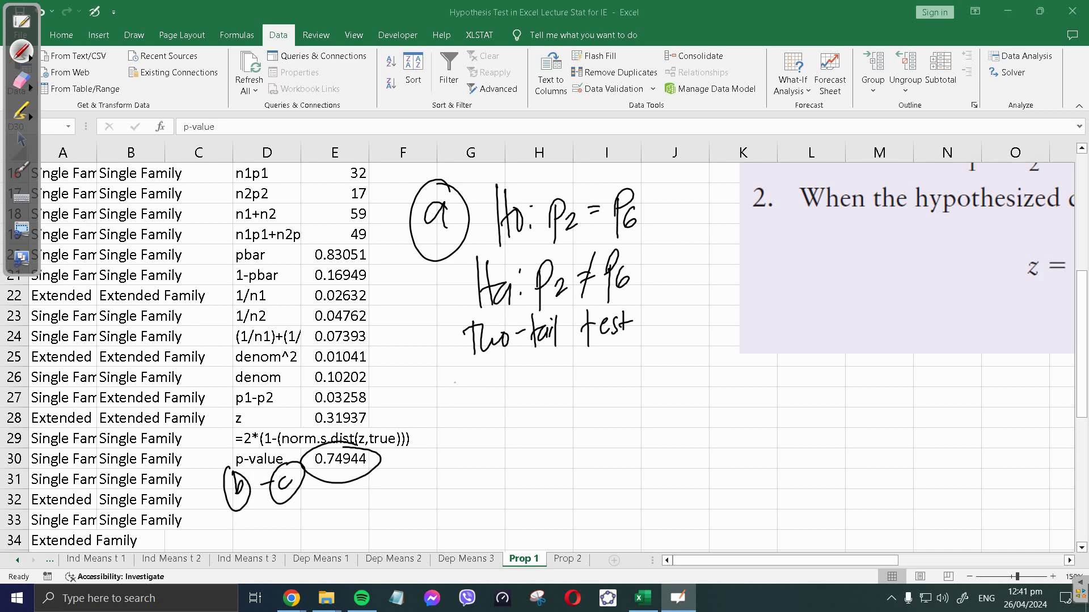
- Handwrite a circled d below the hypotheses, followed by the comparison p=0.74944 > α=0.05
{"action": "left_click_drag", "start_coordinate": [450, 392], "coordinate": [451, 404]}
{"action": "left_click_drag", "start_coordinate": [450, 360], "coordinate": [452, 407]}
{"action": "left_click_drag", "start_coordinate": [464, 359], "coordinate": [488, 423]}
{"action": "left_click_drag", "start_coordinate": [483, 390], "coordinate": [490, 409]}
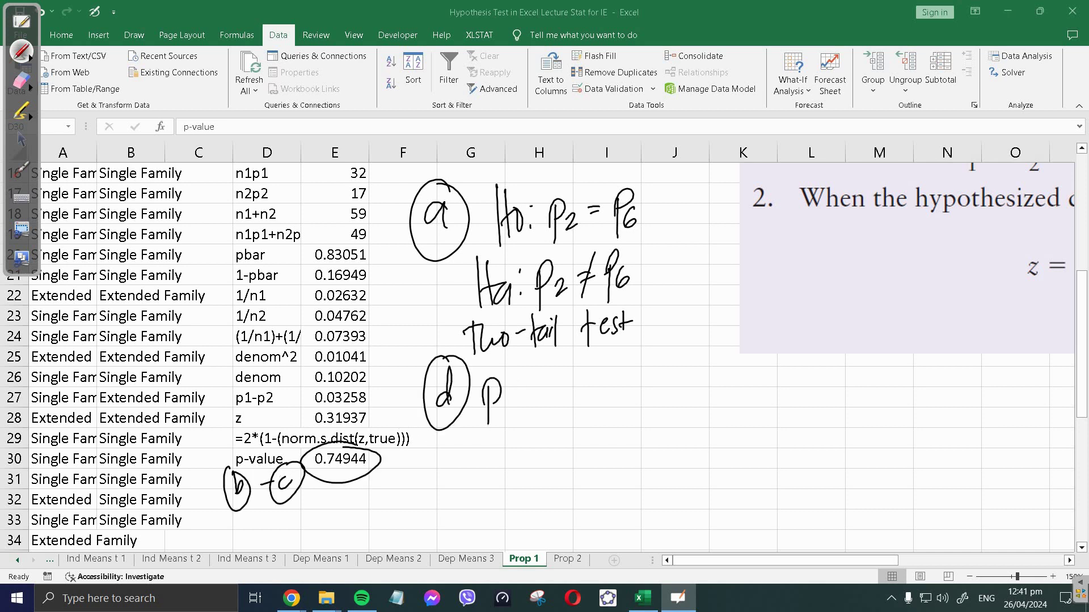
{"action": "left_click", "coordinate": [541, 397]}
{"action": "left_click_drag", "start_coordinate": [532, 376], "coordinate": [554, 403]}
{"action": "mouse_move", "coordinate": [565, 374]}
{"action": "left_mouse_down"}
{"action": "mouse_move", "coordinate": [576, 400]}
{"action": "mouse_move", "coordinate": [600, 398]}
{"action": "left_mouse_up"}
{"action": "left_click_drag", "start_coordinate": [608, 368], "coordinate": [617, 390]}
{"action": "mouse_move", "coordinate": [614, 367]}
{"action": "left_mouse_down"}
{"action": "mouse_move", "coordinate": [612, 401]}
{"action": "mouse_move", "coordinate": [631, 400]}
{"action": "left_mouse_up"}
{"action": "mouse_move", "coordinate": [689, 380]}
{"action": "left_mouse_down"}
{"action": "mouse_move", "coordinate": [692, 398]}
{"action": "mouse_move", "coordinate": [709, 384]}
{"action": "left_mouse_up"}
{"action": "left_click_drag", "start_coordinate": [701, 392], "coordinate": [713, 377]}
{"action": "left_click", "coordinate": [724, 392]}
{"action": "left_click_drag", "start_coordinate": [732, 383], "coordinate": [735, 392]}
{"action": "left_click_drag", "start_coordinate": [744, 376], "coordinate": [740, 395]}
{"action": "left_click_drag", "start_coordinate": [745, 374], "coordinate": [757, 373]}
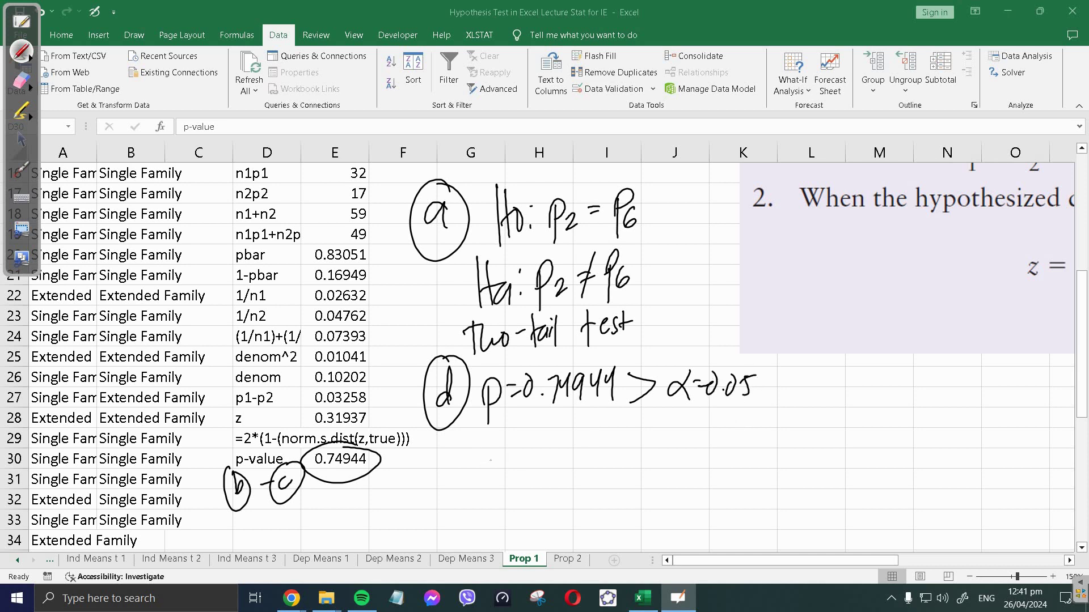
- Handwrite an arrow and the decision "failed to reject Ho" below the p-value comparison
{"action": "mouse_move", "coordinate": [480, 436]}
{"action": "left_mouse_down"}
{"action": "mouse_move", "coordinate": [478, 452]}
{"action": "mouse_move", "coordinate": [512, 460]}
{"action": "mouse_move", "coordinate": [570, 437]}
{"action": "mouse_move", "coordinate": [593, 449]}
{"action": "mouse_move", "coordinate": [602, 432]}
{"action": "left_mouse_up"}
{"action": "left_click_drag", "start_coordinate": [605, 435], "coordinate": [624, 451]}
{"action": "mouse_move", "coordinate": [628, 437]}
{"action": "left_mouse_down"}
{"action": "mouse_move", "coordinate": [636, 431]}
{"action": "mouse_move", "coordinate": [640, 453]}
{"action": "left_mouse_up"}
{"action": "left_click_drag", "start_coordinate": [654, 431], "coordinate": [666, 445]}
{"action": "mouse_move", "coordinate": [672, 422]}
{"action": "left_mouse_down"}
{"action": "mouse_move", "coordinate": [670, 447]}
{"action": "mouse_move", "coordinate": [681, 435]}
{"action": "mouse_move", "coordinate": [701, 454]}
{"action": "left_mouse_up"}
{"action": "mouse_move", "coordinate": [706, 432]}
{"action": "left_mouse_down"}
{"action": "mouse_move", "coordinate": [717, 425]}
{"action": "mouse_move", "coordinate": [724, 439]}
{"action": "left_mouse_up"}
- Handwrite "Conclusion: There is no sufficient evidence to reject Ho." below the decision
{"action": "mouse_move", "coordinate": [416, 484]}
{"action": "left_mouse_down"}
{"action": "mouse_move", "coordinate": [424, 503]}
{"action": "mouse_move", "coordinate": [444, 502]}
{"action": "left_mouse_up"}
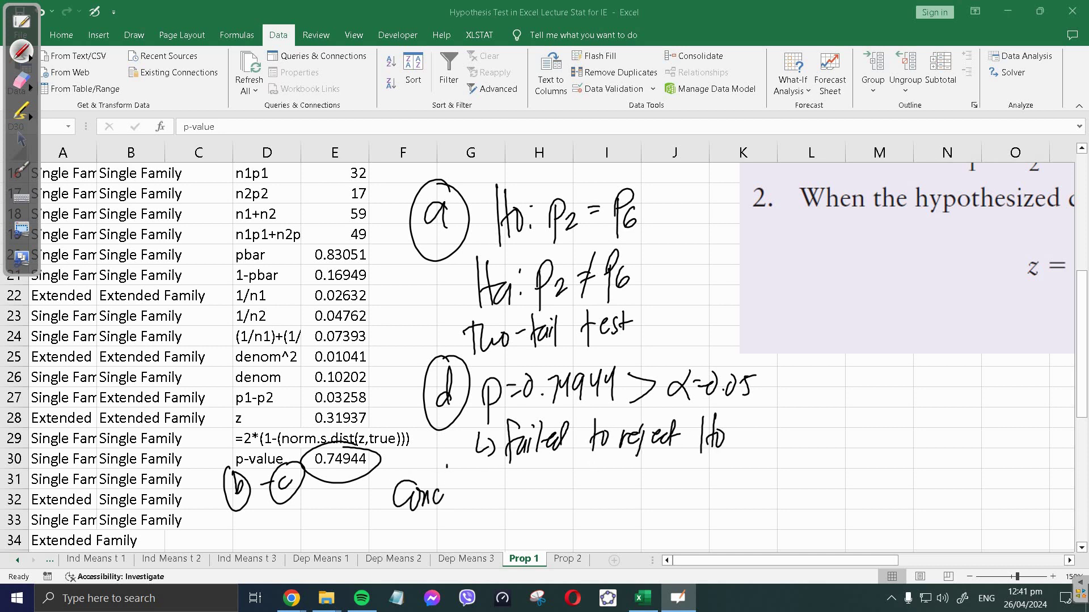
{"action": "mouse_move", "coordinate": [447, 465]}
{"action": "left_mouse_down"}
{"action": "mouse_move", "coordinate": [466, 503]}
{"action": "mouse_move", "coordinate": [473, 482]}
{"action": "mouse_move", "coordinate": [483, 506]}
{"action": "left_mouse_up"}
{"action": "left_click_drag", "start_coordinate": [487, 491], "coordinate": [522, 510]}
{"action": "left_click", "coordinate": [511, 486]}
{"action": "left_click", "coordinate": [512, 500]}
{"action": "left_click_drag", "start_coordinate": [513, 473], "coordinate": [530, 470]}
{"action": "mouse_move", "coordinate": [527, 488]}
{"action": "left_mouse_down"}
{"action": "mouse_move", "coordinate": [542, 504]}
{"action": "mouse_move", "coordinate": [565, 494]}
{"action": "left_mouse_up"}
{"action": "mouse_move", "coordinate": [569, 493]}
{"action": "left_mouse_down"}
{"action": "mouse_move", "coordinate": [588, 487]}
{"action": "mouse_move", "coordinate": [585, 502]}
{"action": "mouse_move", "coordinate": [624, 483]}
{"action": "mouse_move", "coordinate": [627, 508]}
{"action": "mouse_move", "coordinate": [652, 501]}
{"action": "mouse_move", "coordinate": [663, 513]}
{"action": "left_mouse_up"}
{"action": "mouse_move", "coordinate": [679, 466]}
{"action": "left_mouse_down"}
{"action": "mouse_move", "coordinate": [673, 506]}
{"action": "mouse_move", "coordinate": [689, 483]}
{"action": "left_mouse_up"}
{"action": "mouse_move", "coordinate": [701, 488]}
{"action": "left_mouse_down"}
{"action": "mouse_move", "coordinate": [693, 502]}
{"action": "mouse_move", "coordinate": [702, 503]}
{"action": "left_mouse_up"}
{"action": "left_click_drag", "start_coordinate": [706, 496], "coordinate": [727, 500]}
{"action": "left_click_drag", "start_coordinate": [723, 473], "coordinate": [720, 504]}
{"action": "left_click_drag", "start_coordinate": [715, 487], "coordinate": [747, 500]}
{"action": "mouse_move", "coordinate": [750, 491]}
{"action": "left_mouse_down"}
{"action": "mouse_move", "coordinate": [759, 503]}
{"action": "mouse_move", "coordinate": [775, 493]}
{"action": "mouse_move", "coordinate": [772, 501]}
{"action": "left_mouse_up"}
{"action": "left_click_drag", "start_coordinate": [779, 494], "coordinate": [796, 498]}
{"action": "left_click_drag", "start_coordinate": [798, 491], "coordinate": [815, 498]}
{"action": "left_click_drag", "start_coordinate": [845, 461], "coordinate": [837, 513]}
{"action": "mouse_move", "coordinate": [845, 493]}
{"action": "left_mouse_down"}
{"action": "mouse_move", "coordinate": [854, 502]}
{"action": "mouse_move", "coordinate": [884, 491]}
{"action": "mouse_move", "coordinate": [888, 504]}
{"action": "left_mouse_up"}
{"action": "mouse_move", "coordinate": [897, 489]}
{"action": "left_mouse_down"}
{"action": "mouse_move", "coordinate": [886, 529]}
{"action": "mouse_move", "coordinate": [915, 511]}
{"action": "left_mouse_up"}
{"action": "left_click_drag", "start_coordinate": [924, 499], "coordinate": [925, 512]}
{"action": "left_click_drag", "start_coordinate": [937, 475], "coordinate": [932, 511]}
{"action": "mouse_move", "coordinate": [926, 491]}
{"action": "left_mouse_down"}
{"action": "mouse_move", "coordinate": [941, 488]}
{"action": "mouse_move", "coordinate": [959, 509]}
{"action": "left_mouse_up"}
{"action": "mouse_move", "coordinate": [970, 474]}
{"action": "left_mouse_down"}
{"action": "mouse_move", "coordinate": [967, 511]}
{"action": "mouse_move", "coordinate": [980, 504]}
{"action": "left_mouse_up"}
{"action": "left_click", "coordinate": [990, 501]}
- Handwrite "Thus, p2 = p6." on a second line below the conclusion sentence
{"action": "left_click_drag", "start_coordinate": [468, 512], "coordinate": [466, 543]}
{"action": "mouse_move", "coordinate": [460, 516]}
{"action": "left_mouse_down"}
{"action": "mouse_move", "coordinate": [480, 513]}
{"action": "mouse_move", "coordinate": [490, 544]}
{"action": "left_mouse_up"}
{"action": "left_click_drag", "start_coordinate": [488, 527], "coordinate": [502, 537]}
{"action": "mouse_move", "coordinate": [515, 533]}
{"action": "left_mouse_down"}
{"action": "mouse_move", "coordinate": [512, 544]}
{"action": "mouse_move", "coordinate": [545, 551]}
{"action": "mouse_move", "coordinate": [550, 535]}
{"action": "mouse_move", "coordinate": [599, 524]}
{"action": "left_mouse_up"}
{"action": "left_click_drag", "start_coordinate": [591, 530], "coordinate": [617, 547]}
{"action": "left_click", "coordinate": [630, 531]}
{"action": "mouse_move", "coordinate": [616, 514]}
{"action": "left_mouse_down"}
{"action": "mouse_move", "coordinate": [618, 530]}
{"action": "mouse_move", "coordinate": [639, 535]}
{"action": "left_mouse_up"}
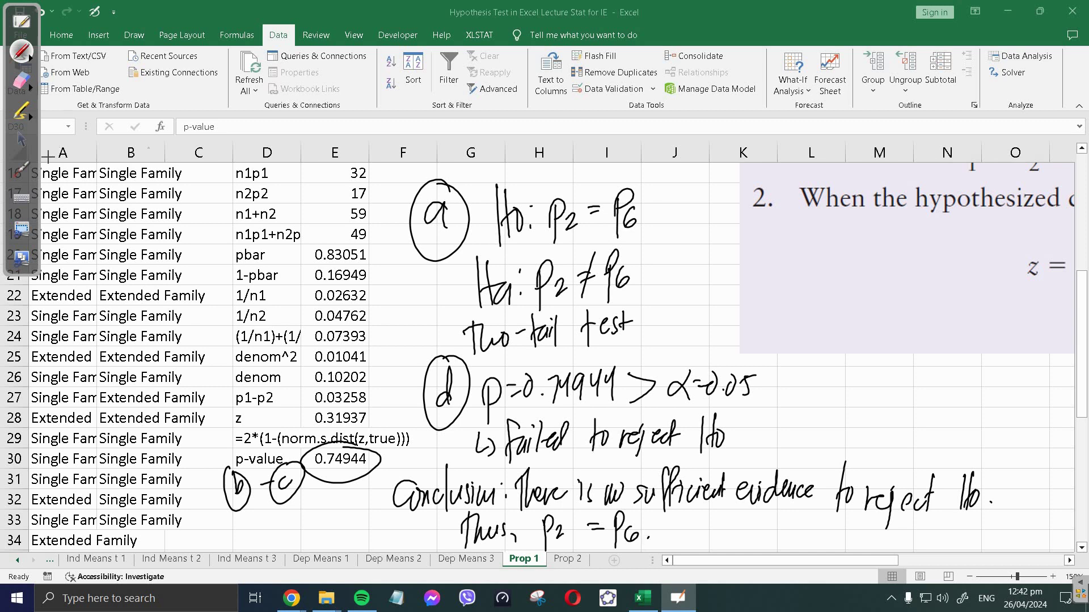
- Open the Prop 2 sheet and erase all the handwritten ink from the screen
{"action": "left_click", "coordinate": [22, 140]}
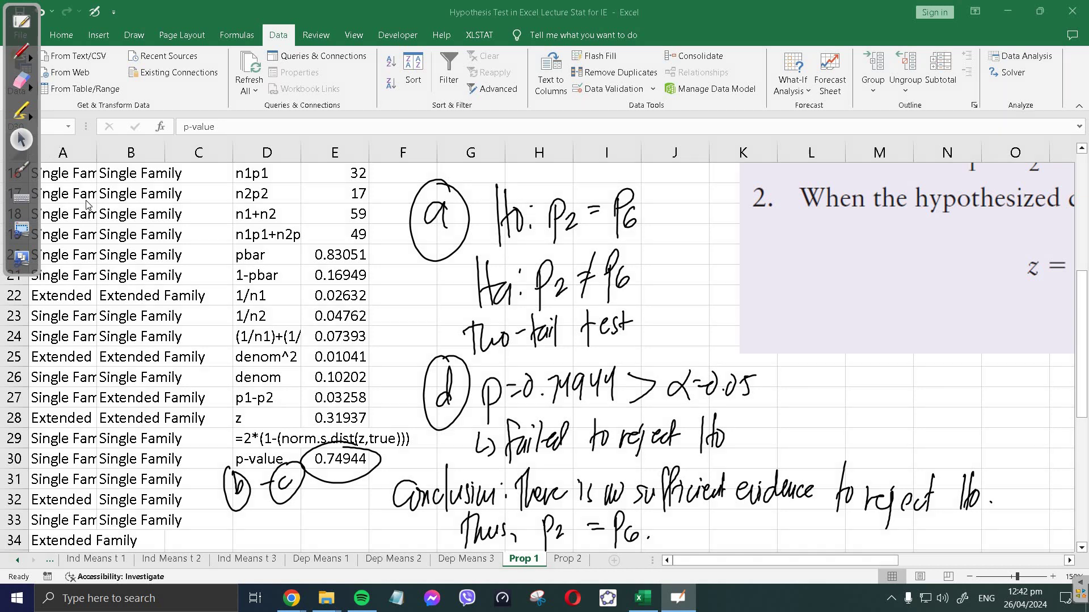
{"action": "left_click", "coordinate": [571, 563]}
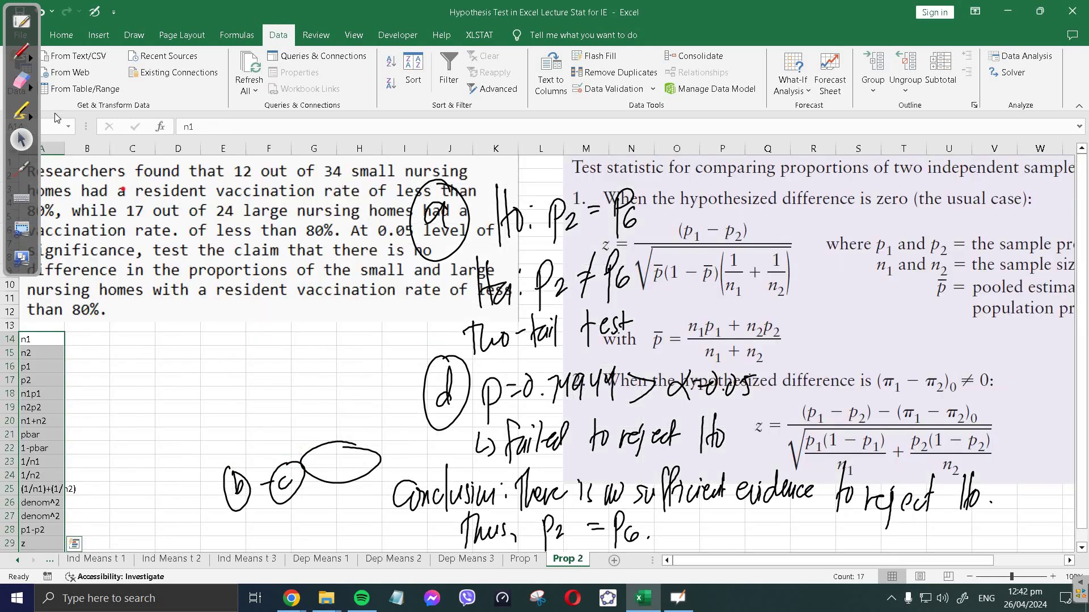
{"action": "left_click", "coordinate": [21, 82]}
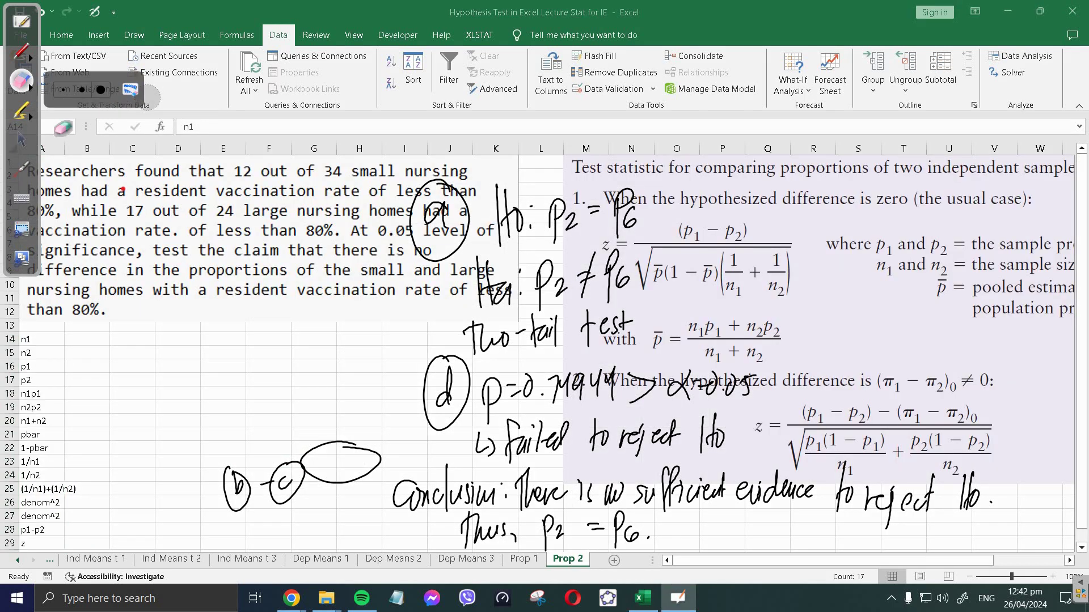
{"action": "left_click", "coordinate": [131, 89]}
{"action": "left_click", "coordinate": [22, 139]}
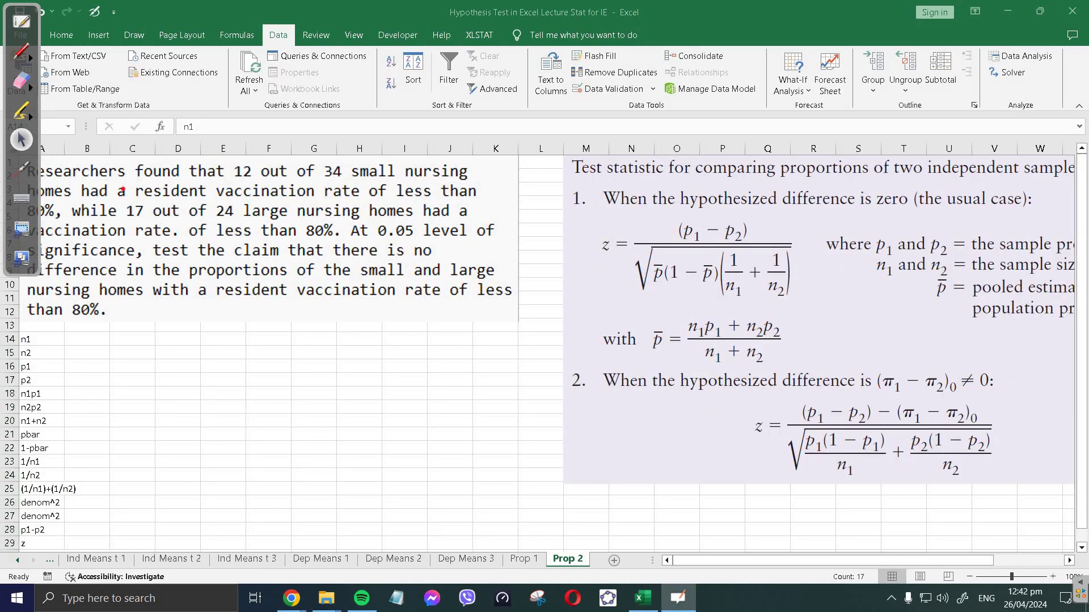
- Examine the nursing home problem statement for the sample counts, the significance level and the claim being tested
{"action": "left_click", "coordinate": [1053, 577]}
{"action": "left_click", "coordinate": [1054, 577]}
{"action": "left_click", "coordinate": [1054, 577]}
{"action": "left_click", "coordinate": [1054, 576]}
{"action": "left_click", "coordinate": [1053, 577]}
{"action": "scroll", "coordinate": [493, 421], "scroll_direction": "up", "scroll_amount": 3}
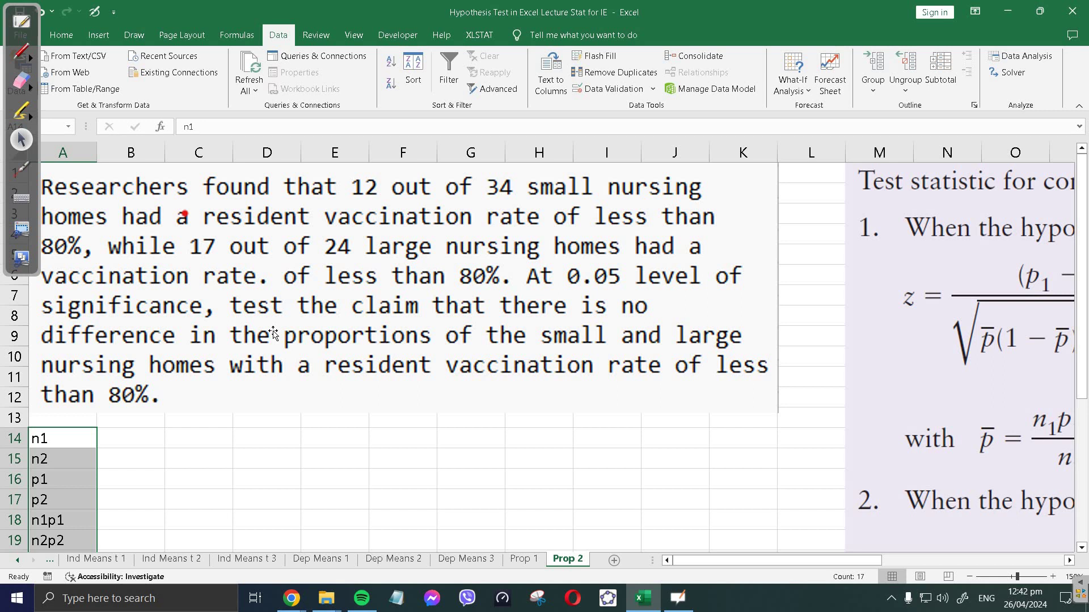
{"action": "left_click", "coordinate": [33, 177]}
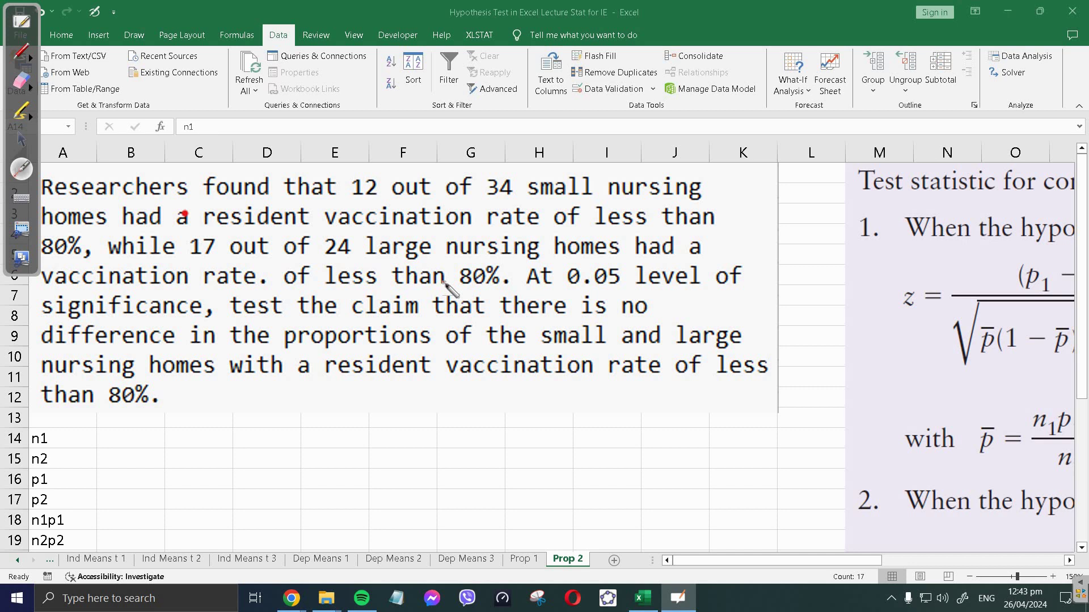
{"action": "left_click", "coordinate": [21, 139]}
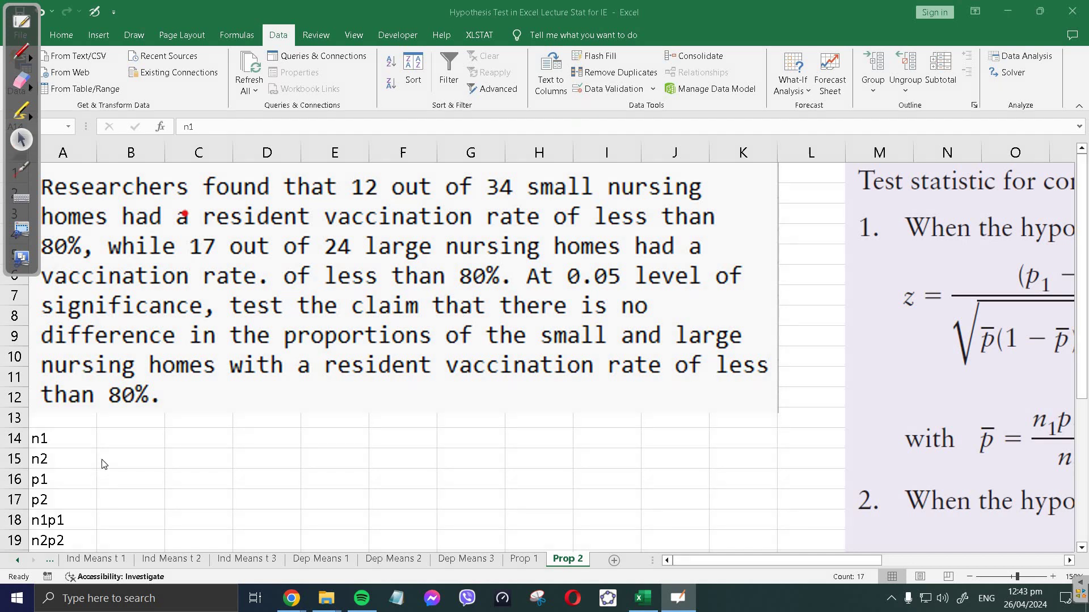
- Enter the sample sizes 34 for n1 in B14 and 24 for n2 in B15
{"action": "left_click", "coordinate": [120, 441]}
{"action": "left_click", "coordinate": [129, 445]}
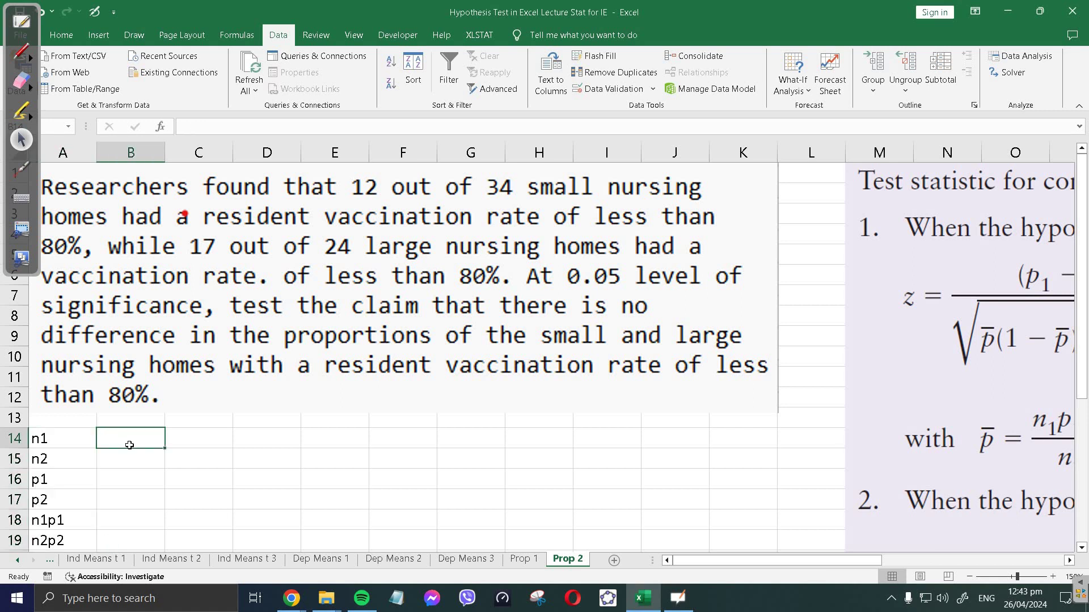
{"action": "type", "text": "34"}
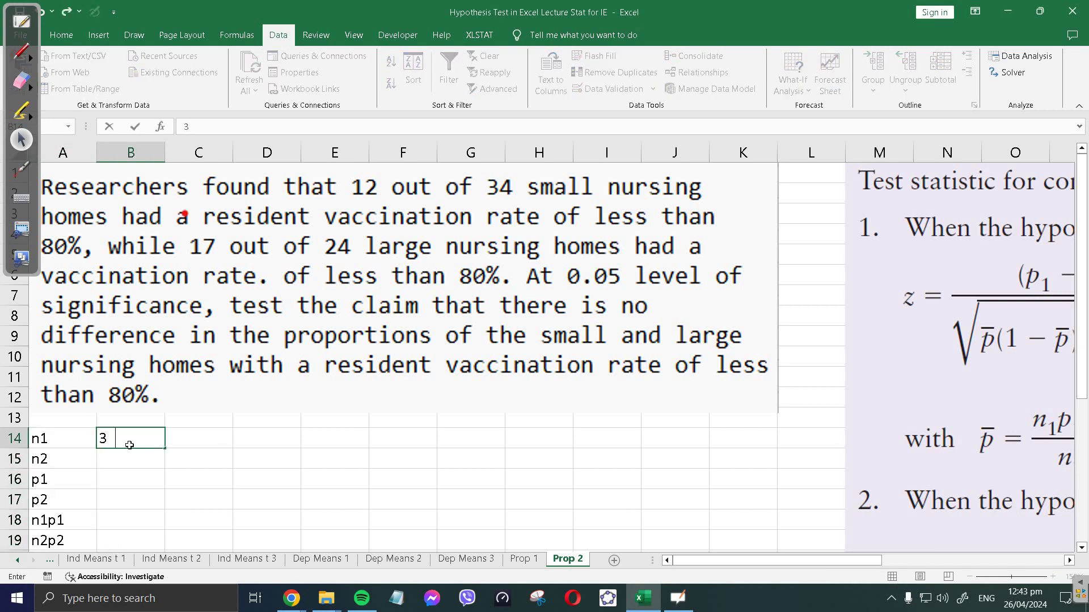
{"action": "key", "text": "Return"}
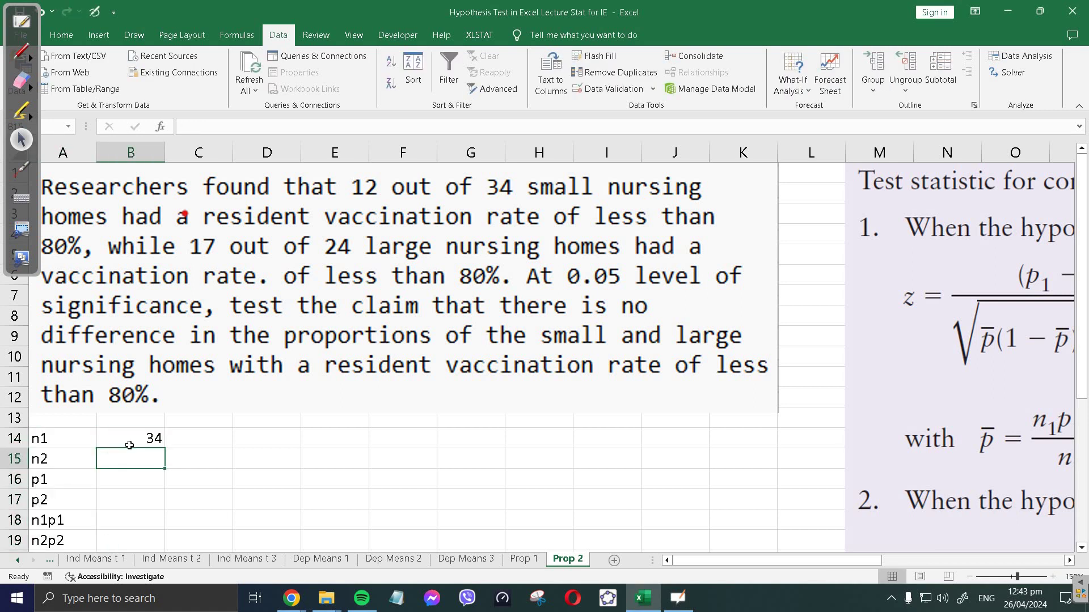
{"action": "type", "text": "24"}
{"action": "key", "text": "Return"}
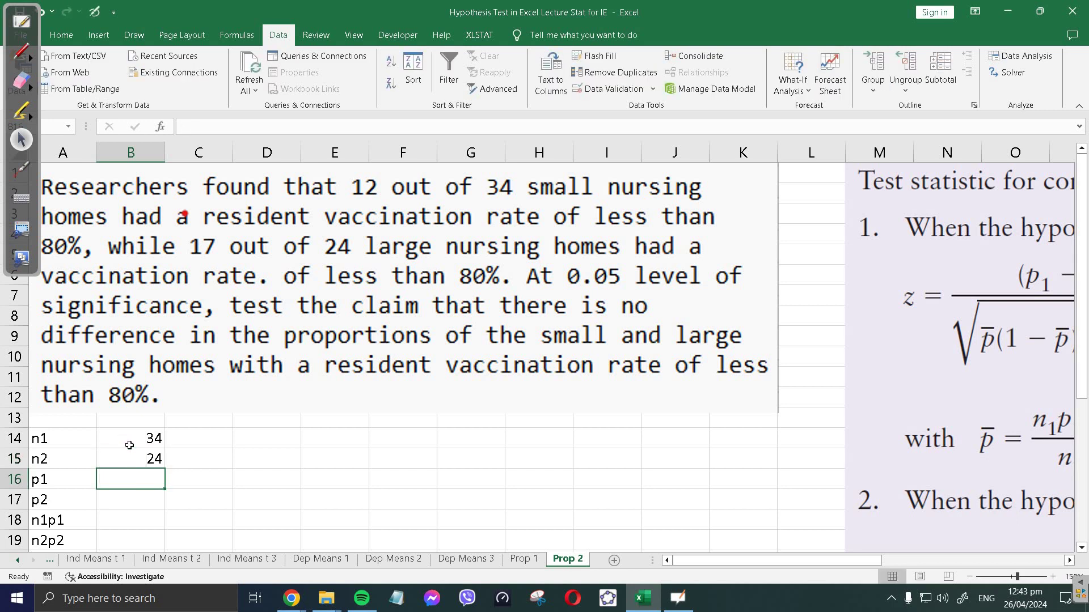
- Calculate the sample proportions with =12/34 for p1 in B16 and =17/24 for p2 in B17
{"action": "type", "text": "=12"}
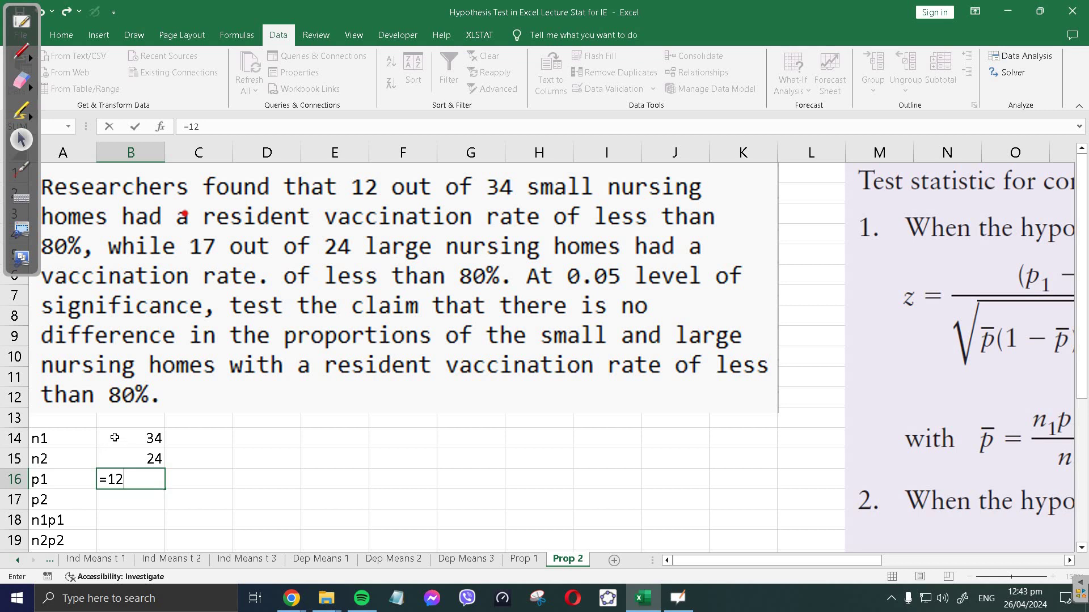
{"action": "type", "text": "/3."}
{"action": "key", "text": "BackSpace"}
{"action": "type", "text": "4"}
{"action": "key", "text": "Return"}
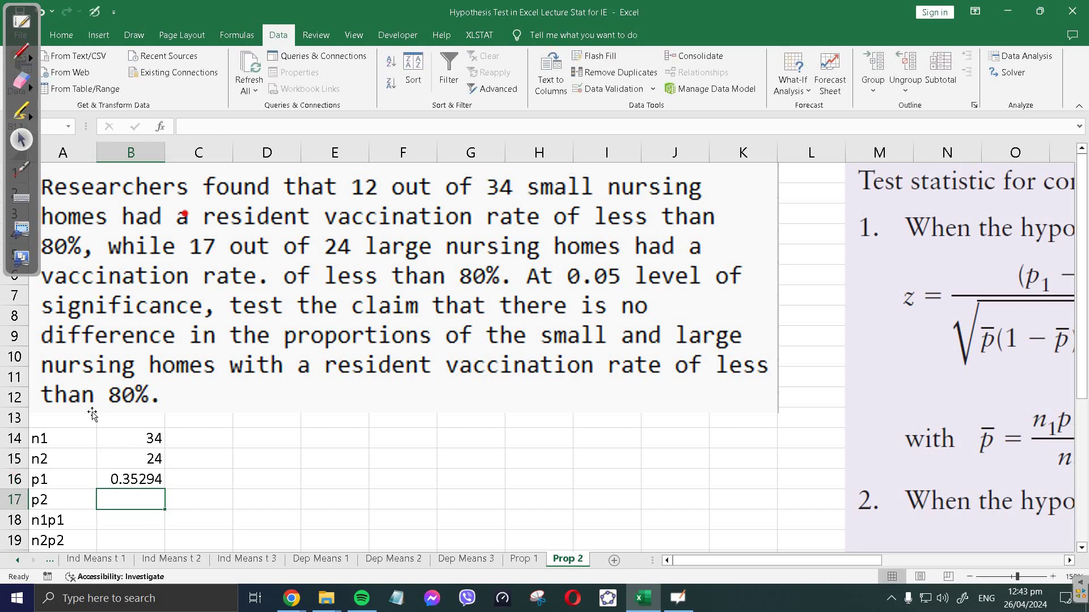
{"action": "type", "text": "=17/24"}
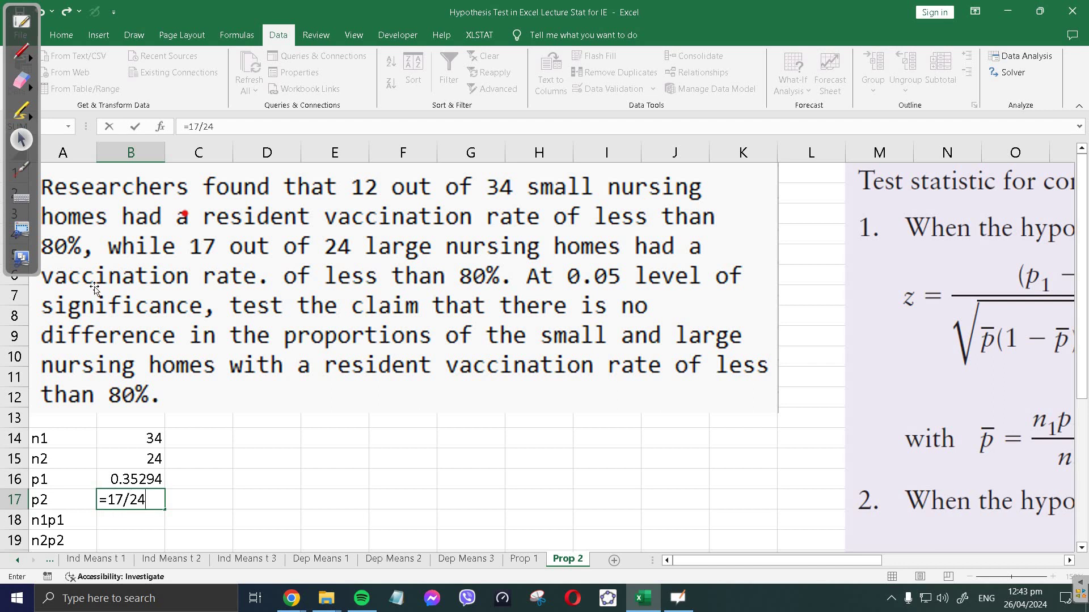
{"action": "key", "text": "Return"}
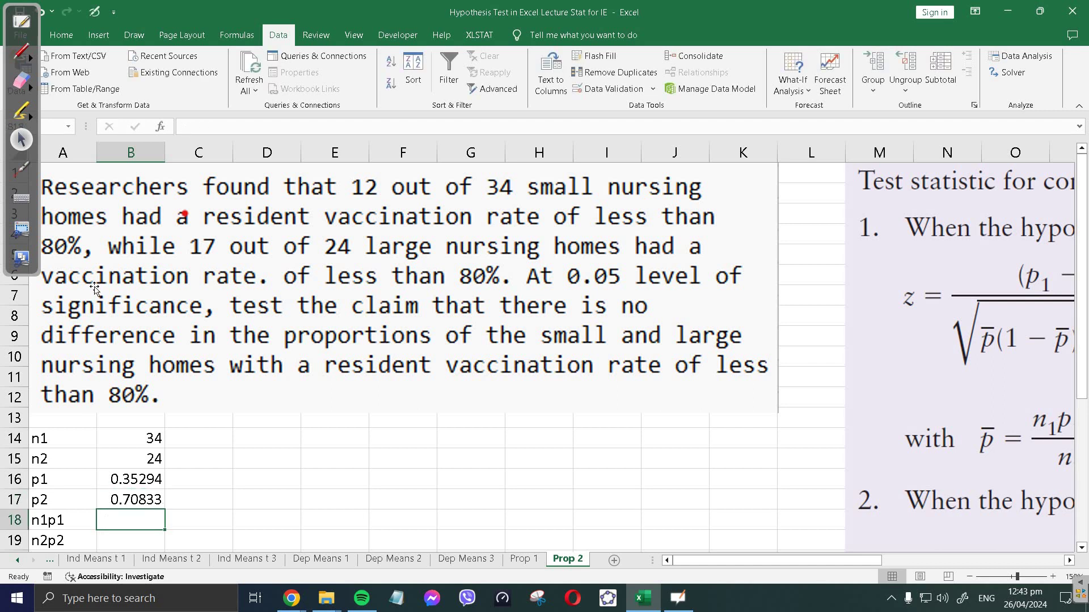
- Calculate n1p1 in B18 as =B14*B16 and n2p2 in B19 as =B15*B17
{"action": "type", "text": "="}
{"action": "left_click", "coordinate": [130, 437]}
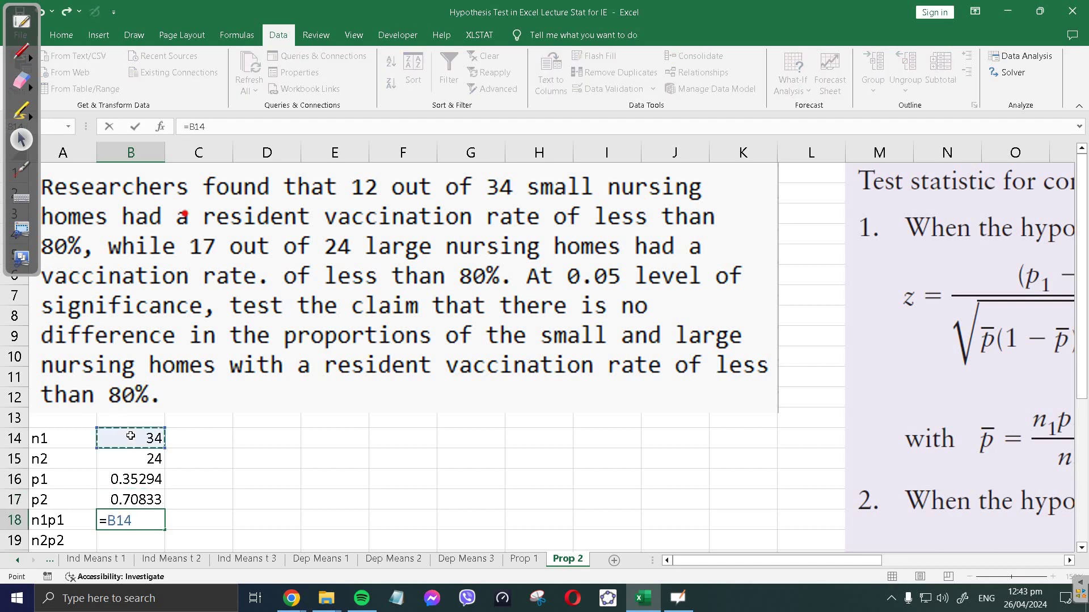
{"action": "type", "text": "*"}
{"action": "left_click", "coordinate": [120, 478]}
{"action": "key", "text": "Return"}
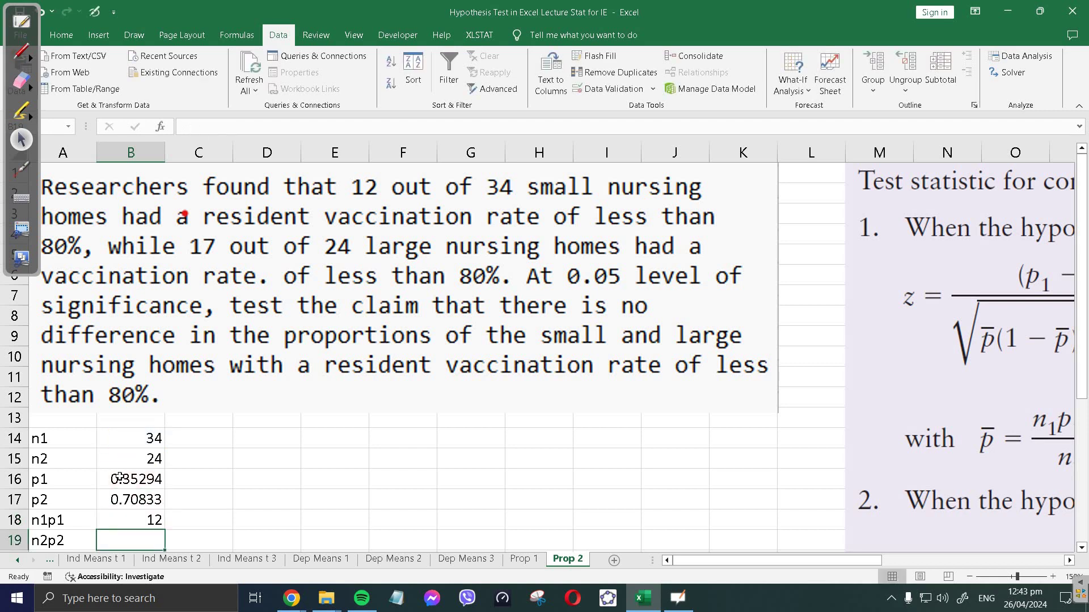
{"action": "type", "text": "="}
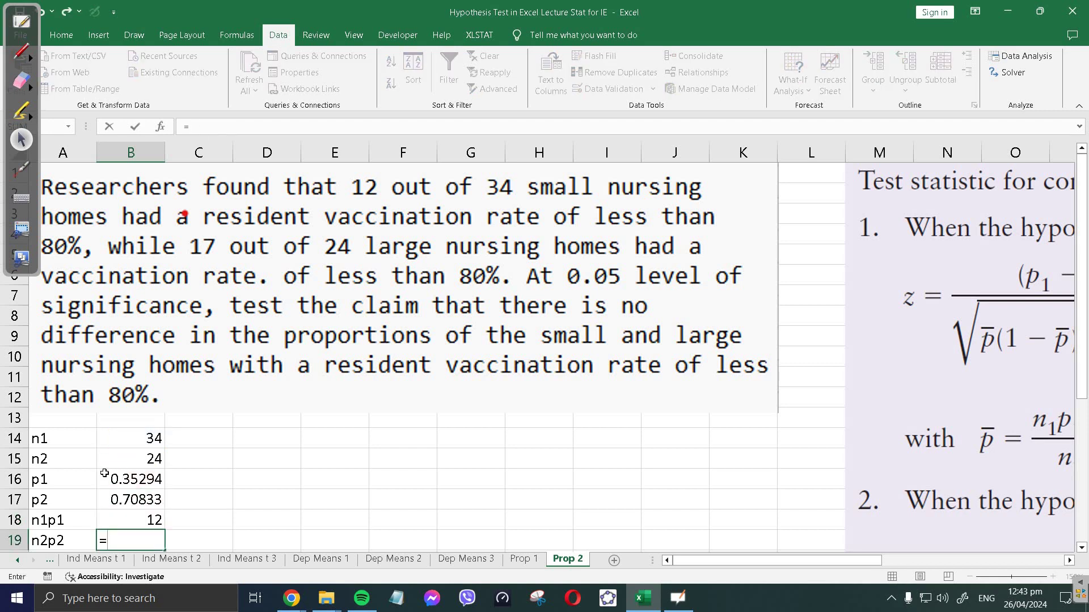
{"action": "left_click", "coordinate": [129, 461]}
{"action": "type", "text": "*"}
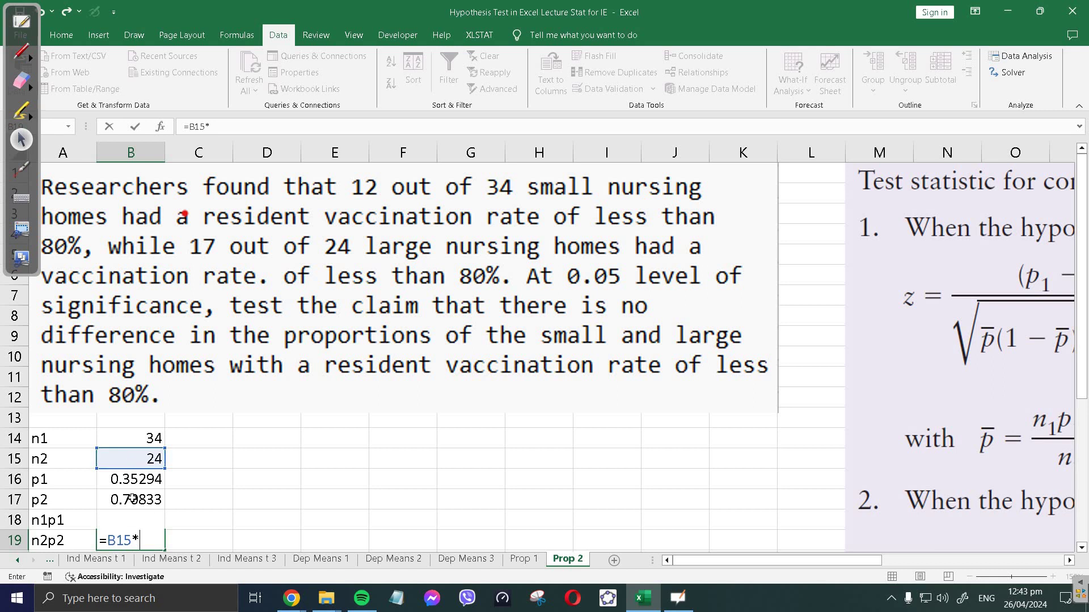
{"action": "left_click", "coordinate": [136, 498]}
{"action": "key", "text": "Return"}
- Calculate n1+n2 in B20 with the formula =B14+B15
{"action": "scroll", "coordinate": [275, 443], "scroll_direction": "down", "scroll_amount": 1}
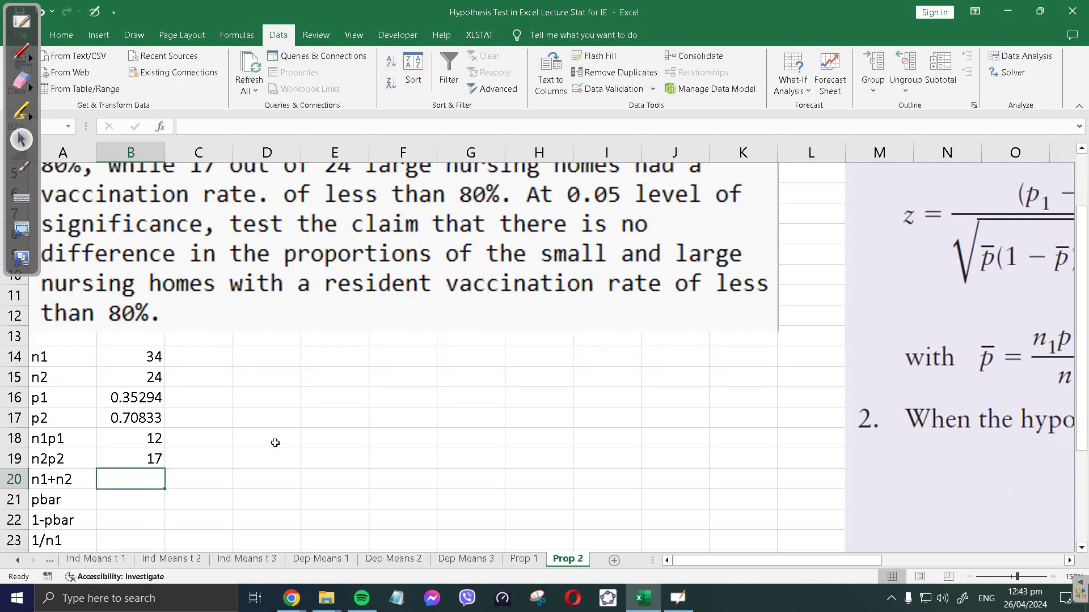
{"action": "type", "text": "="}
{"action": "left_click", "coordinate": [142, 360]}
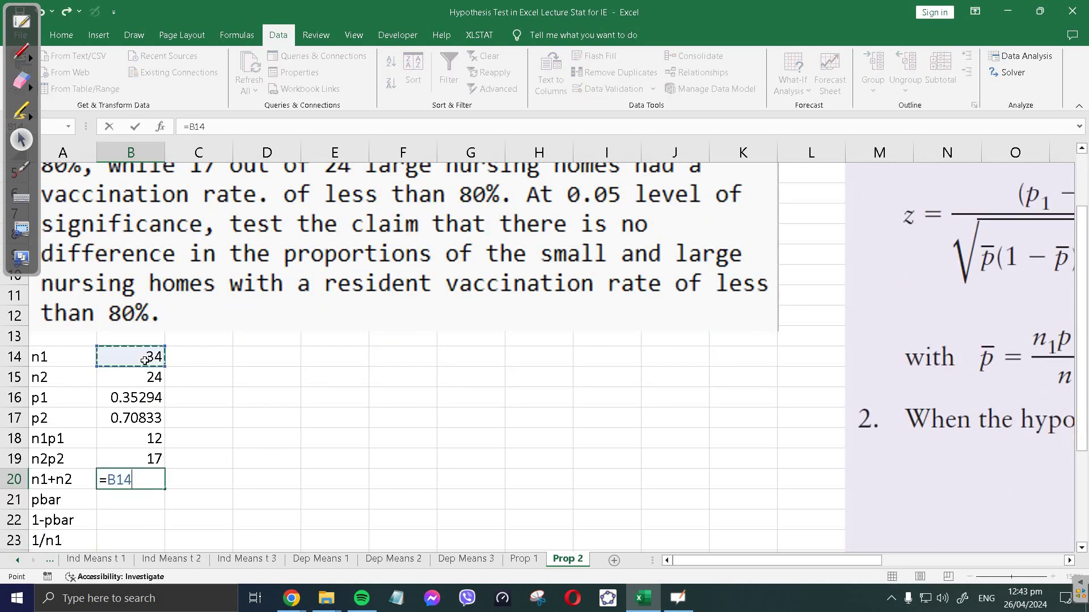
{"action": "type", "text": "+"}
{"action": "left_click", "coordinate": [141, 374]}
{"action": "key", "text": "Return"}
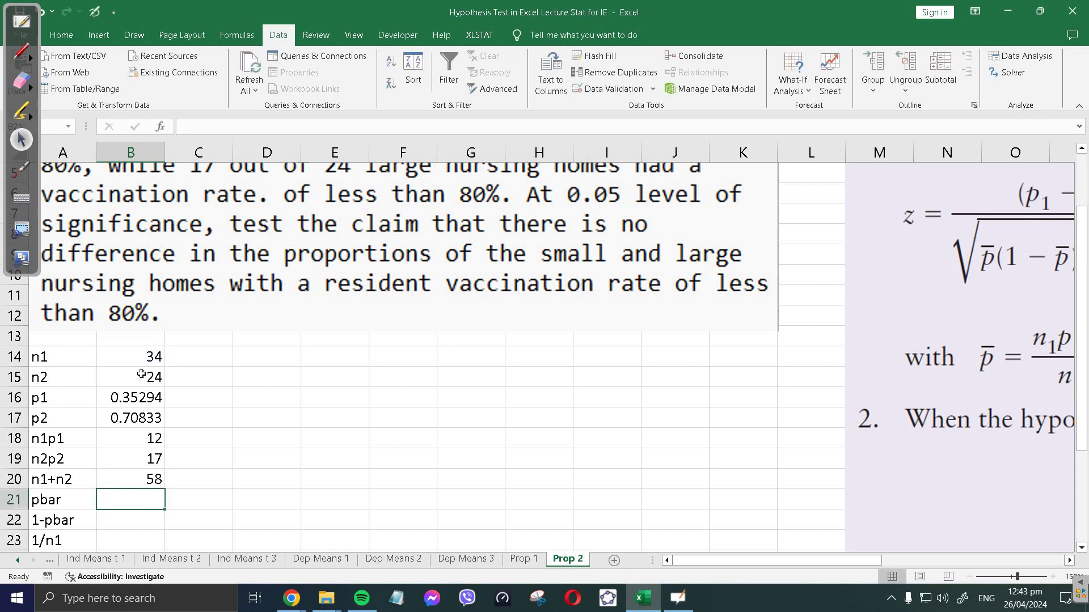
{"action": "type", "text": "="}
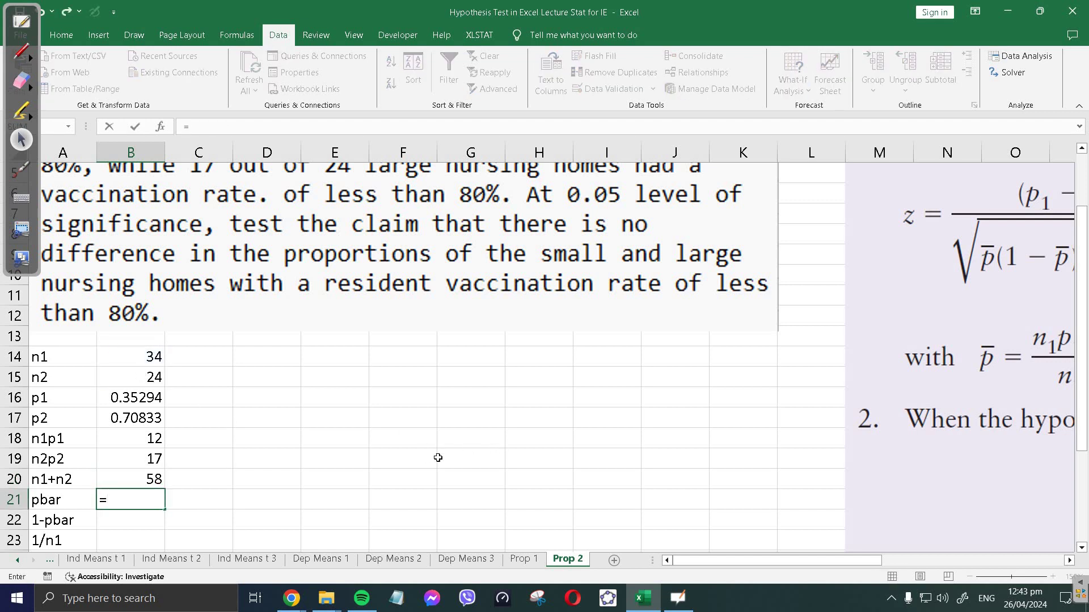
{"action": "scroll", "coordinate": [722, 454], "scroll_direction": "up", "scroll_amount": 1}
{"action": "scroll", "coordinate": [261, 384], "scroll_direction": "down", "scroll_amount": 2}
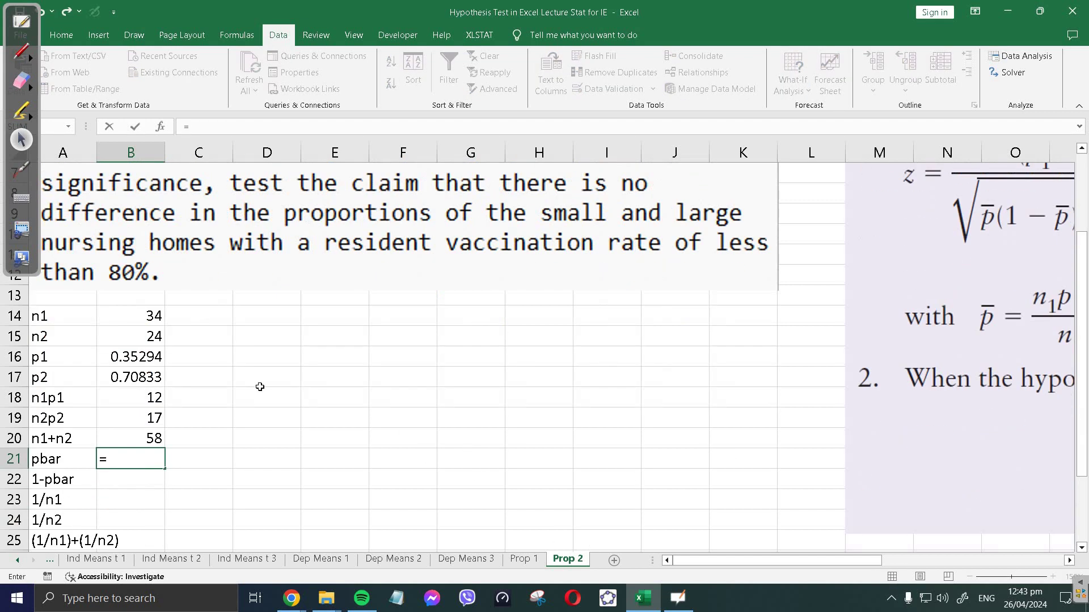
{"action": "left_click", "coordinate": [142, 397]}
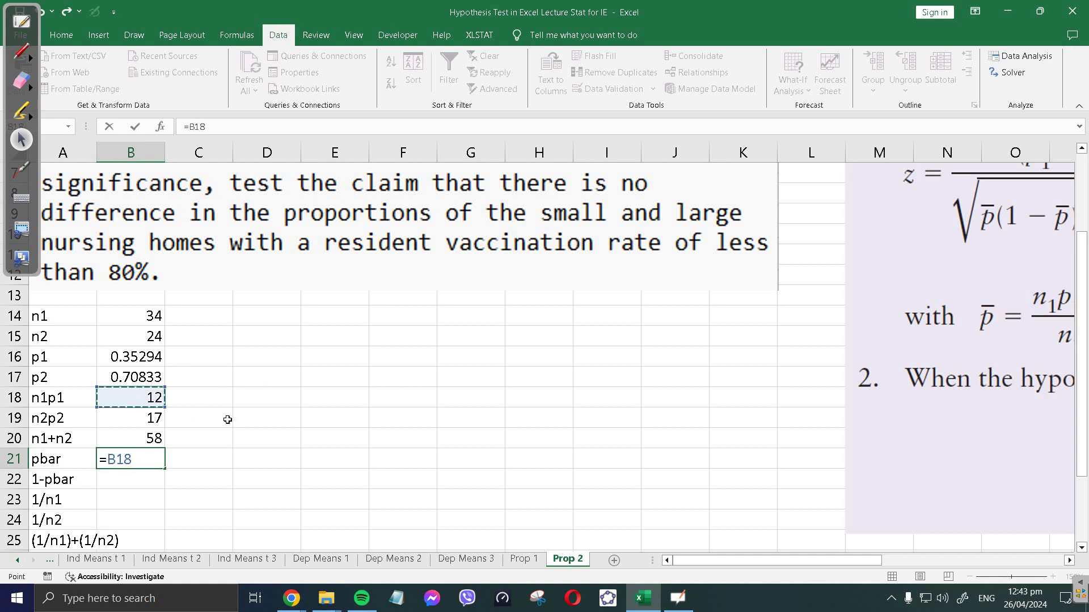
{"action": "left_click_drag", "start_coordinate": [710, 563], "coordinate": [673, 563]}
{"action": "key", "text": "BackSpace"}
{"action": "key", "text": "BackSpace"}
{"action": "key", "text": "BackSpace"}
{"action": "key", "text": "BackSpace"}
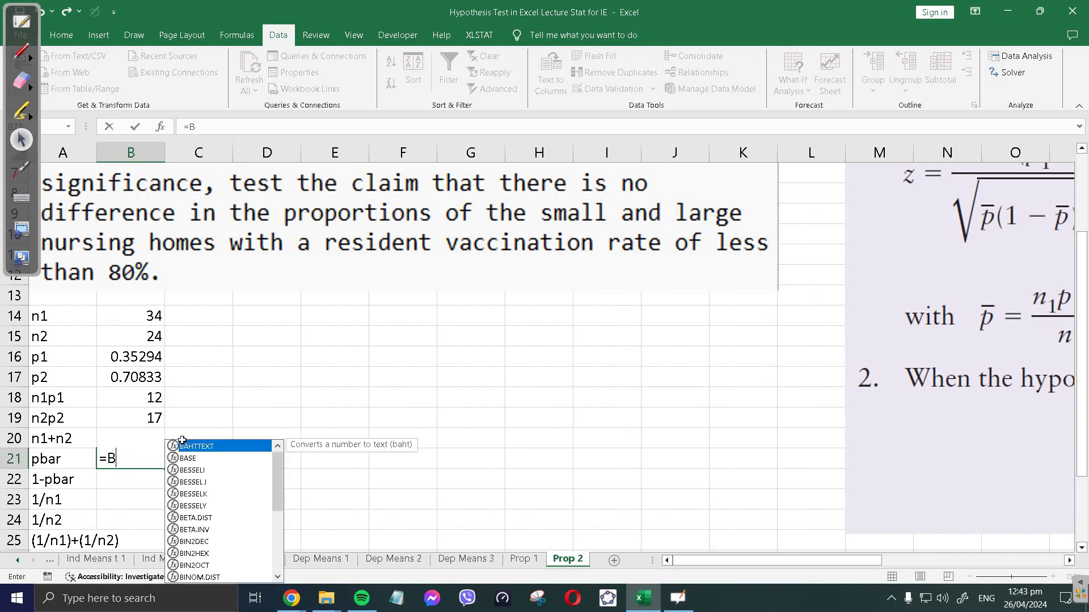
{"action": "key", "text": "Return"}
{"action": "left_click", "coordinate": [148, 454]}
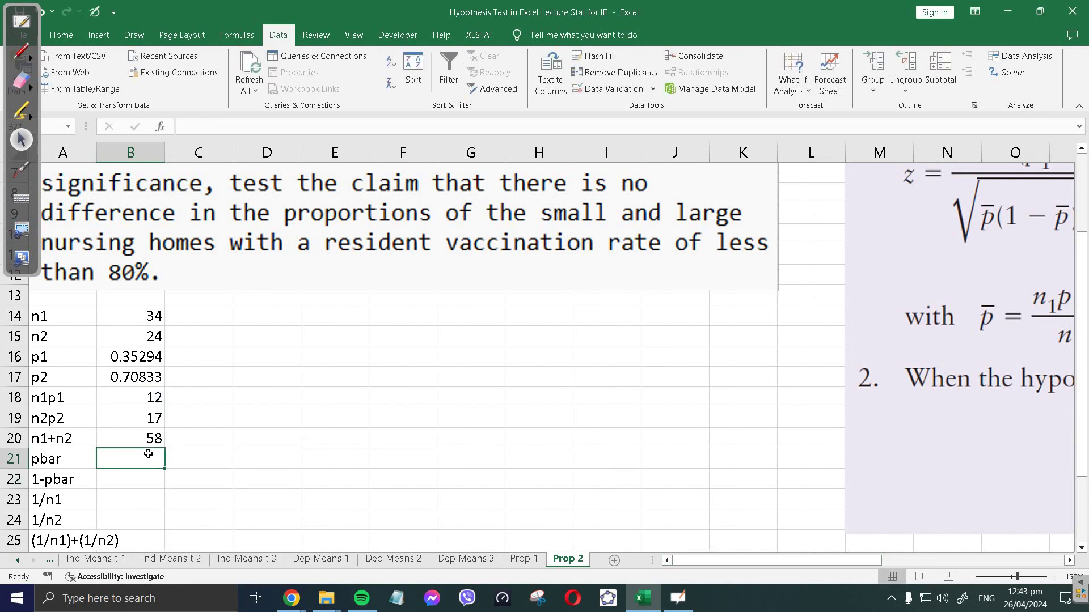
- Calculate pbar in B21 with the formula =(B18+B19)/B20
{"action": "type", "text": "=("}
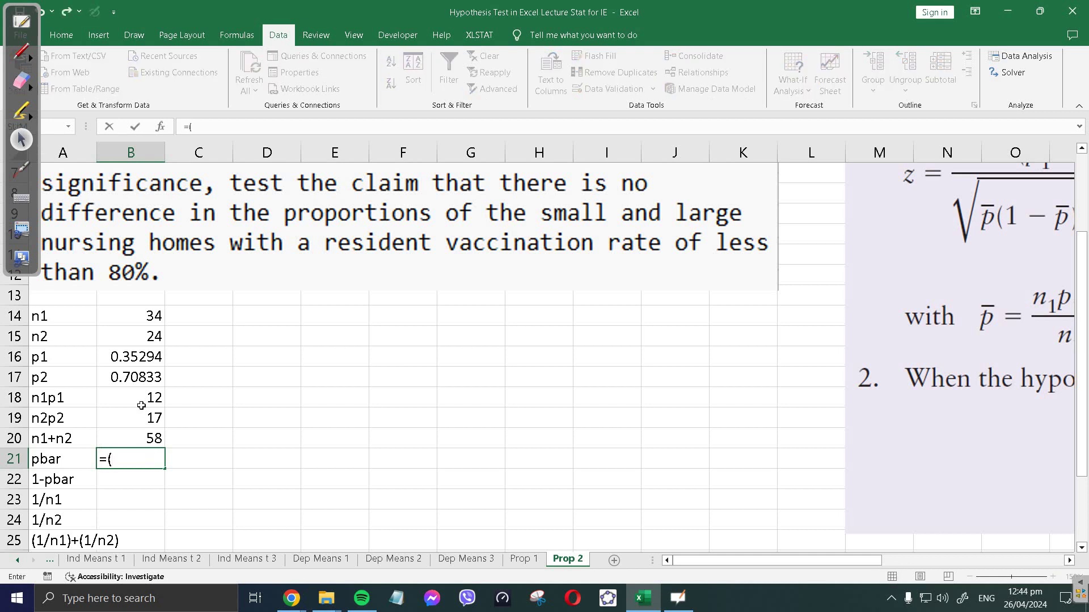
{"action": "left_click", "coordinate": [142, 405]}
{"action": "type", "text": "+"}
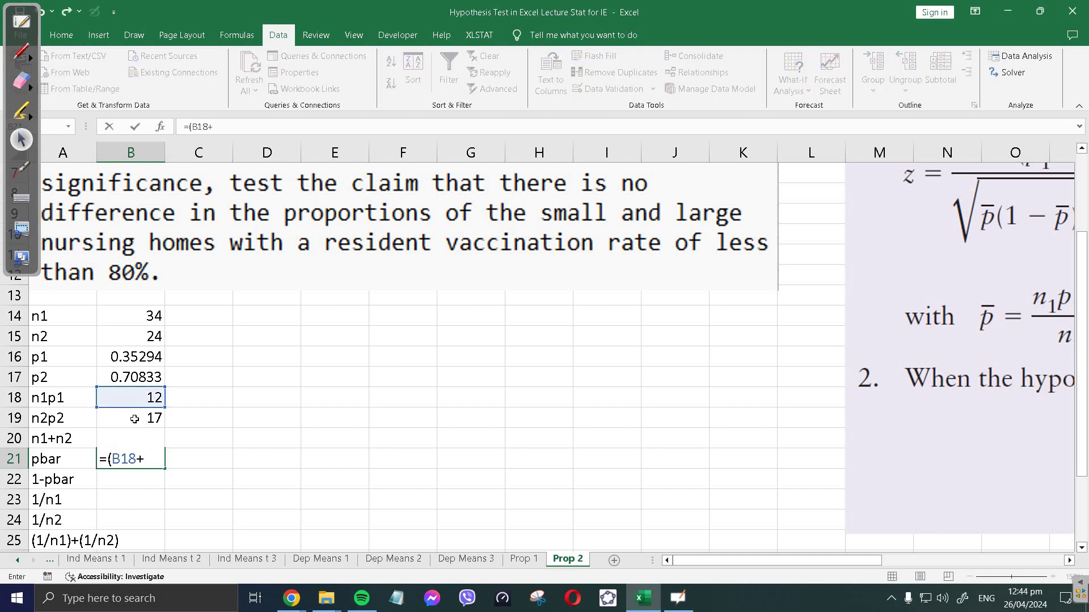
{"action": "left_click", "coordinate": [135, 419]}
{"action": "type", "text": ")/"}
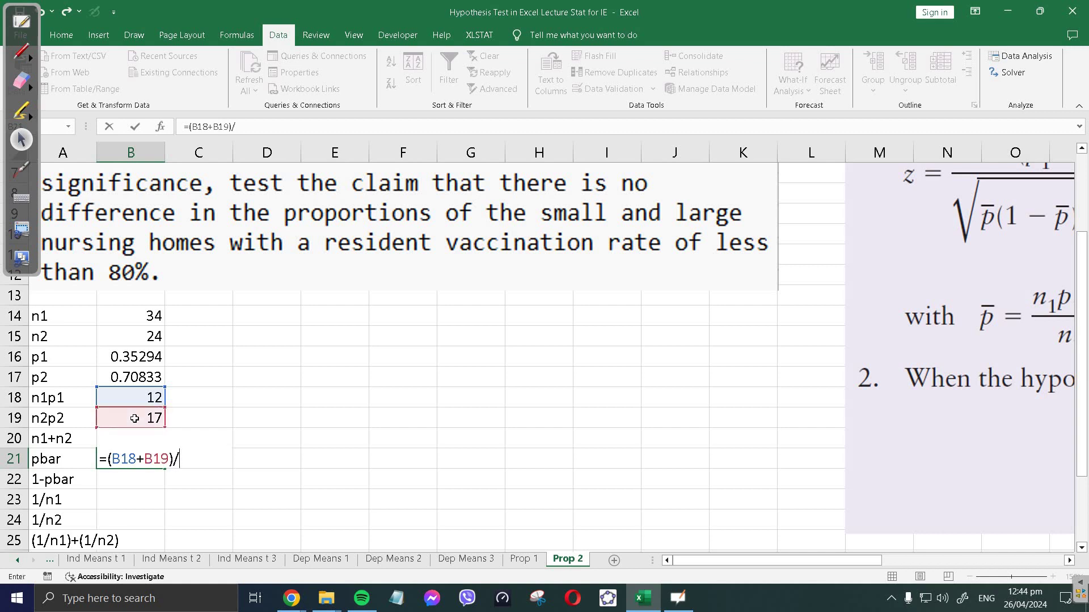
{"action": "type", "text": "b20"}
{"action": "key", "text": "Return"}
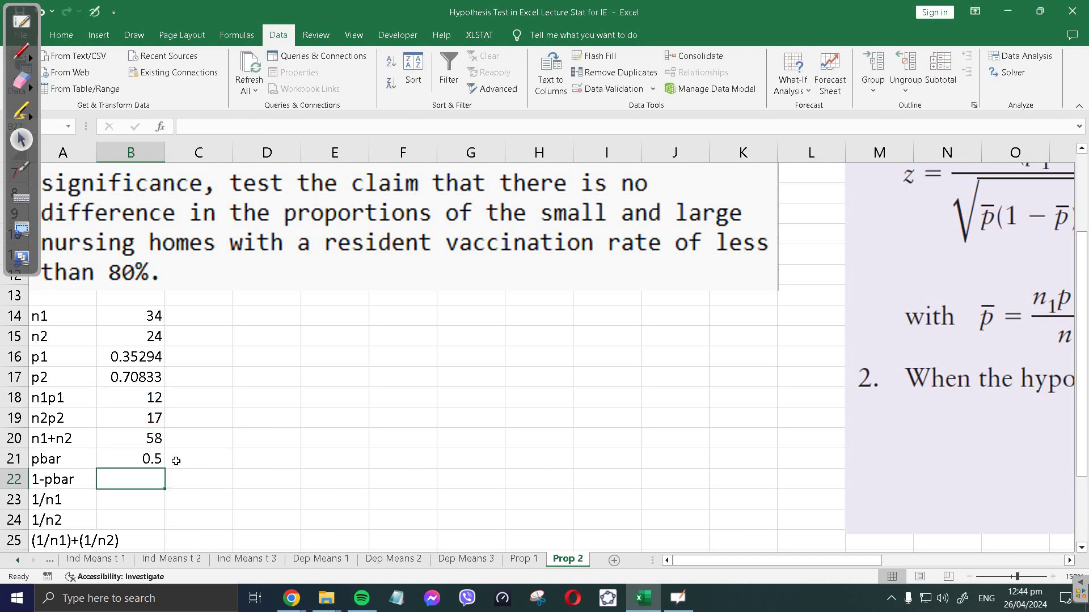
- Calculate 1-pbar in B22 with the formula =1-B21
{"action": "type", "text": "=1-"}
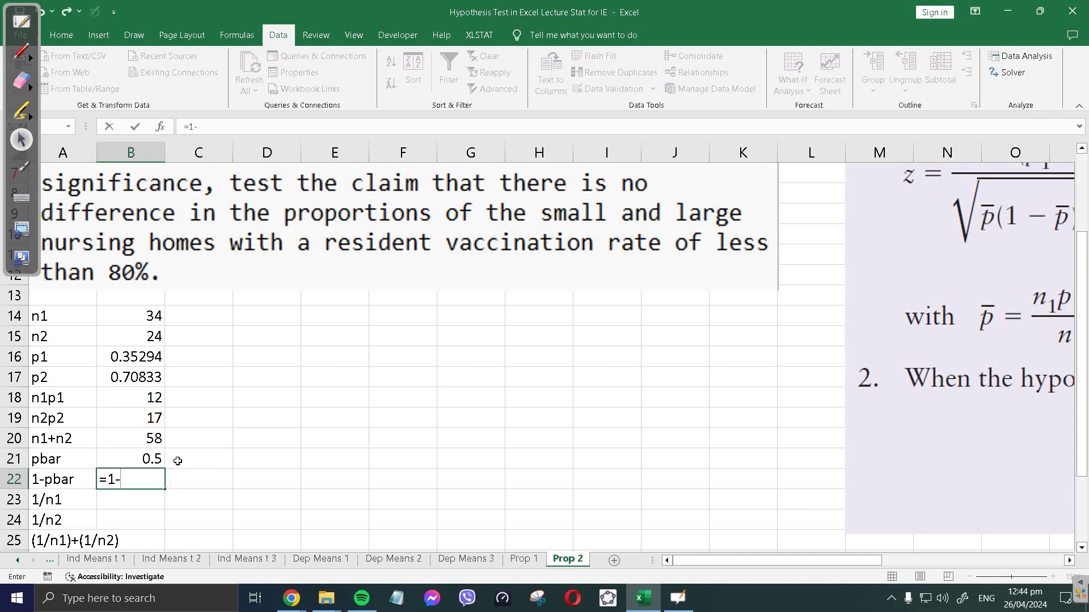
{"action": "left_click", "coordinate": [157, 458]}
{"action": "key", "text": "Return"}
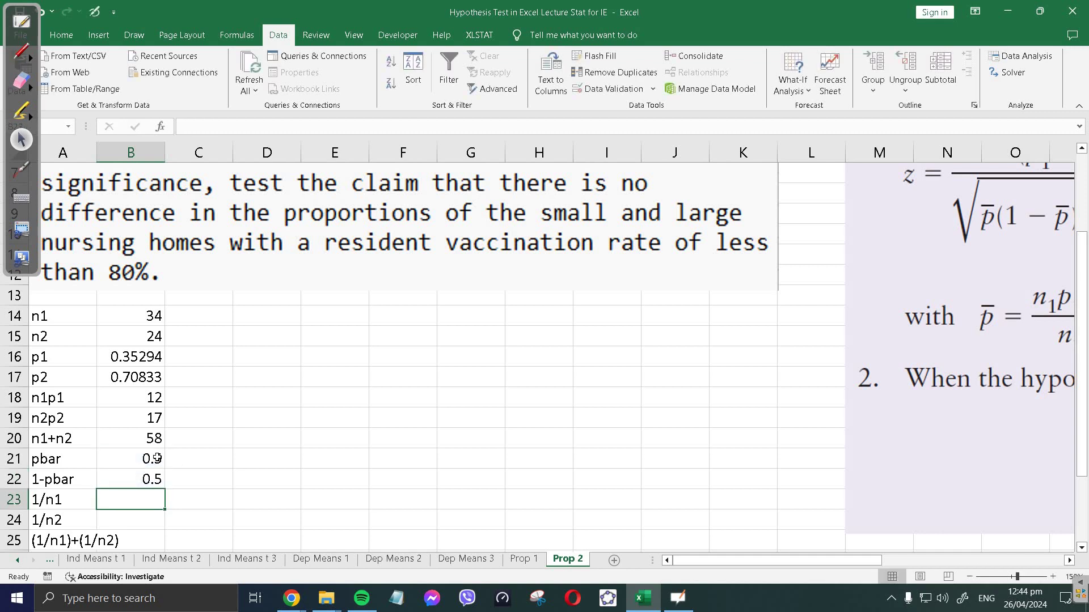
- Calculate the sample size reciprocals with =1/B14 for 1/n1 in B23 and =1/B15 for 1/n2 in B24
{"action": "type", "text": "=1/*"}
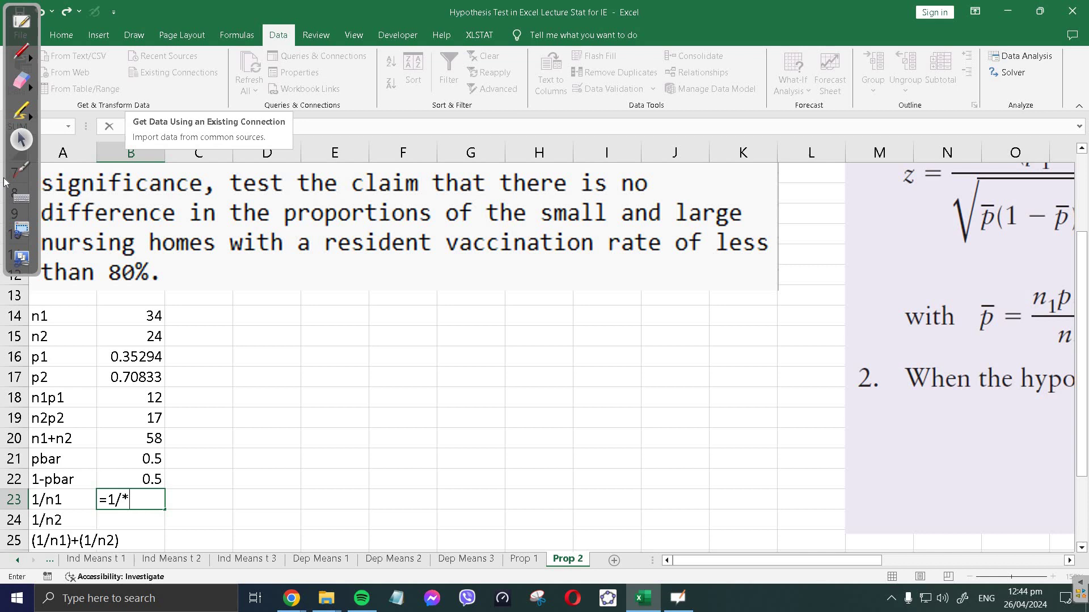
{"action": "key", "text": "BackSpace"}
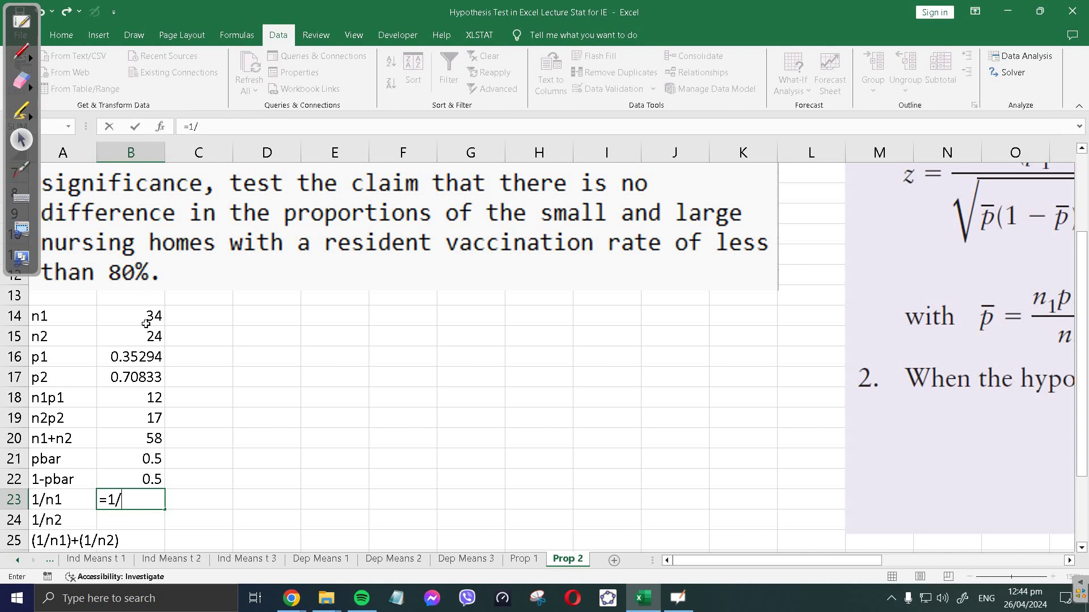
{"action": "left_click", "coordinate": [136, 316]}
{"action": "key", "text": "Return"}
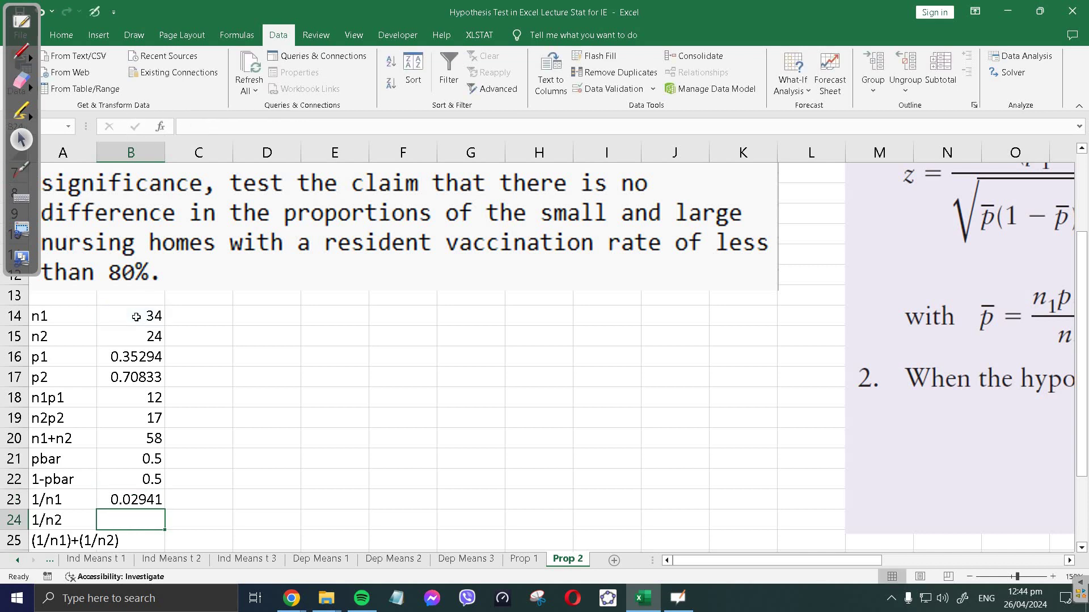
{"action": "type", "text": "=1/"}
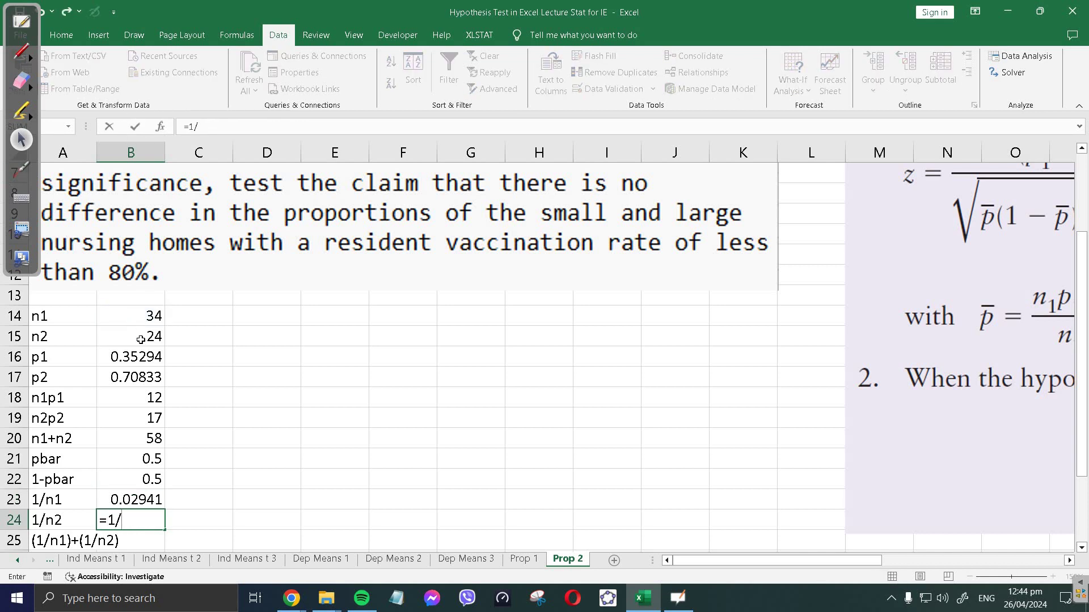
{"action": "left_click", "coordinate": [141, 340]}
{"action": "key", "text": "Return"}
- Calculate (1/n1)+(1/n2) in B25 with the formula =B23+B24
{"action": "type", "text": "="}
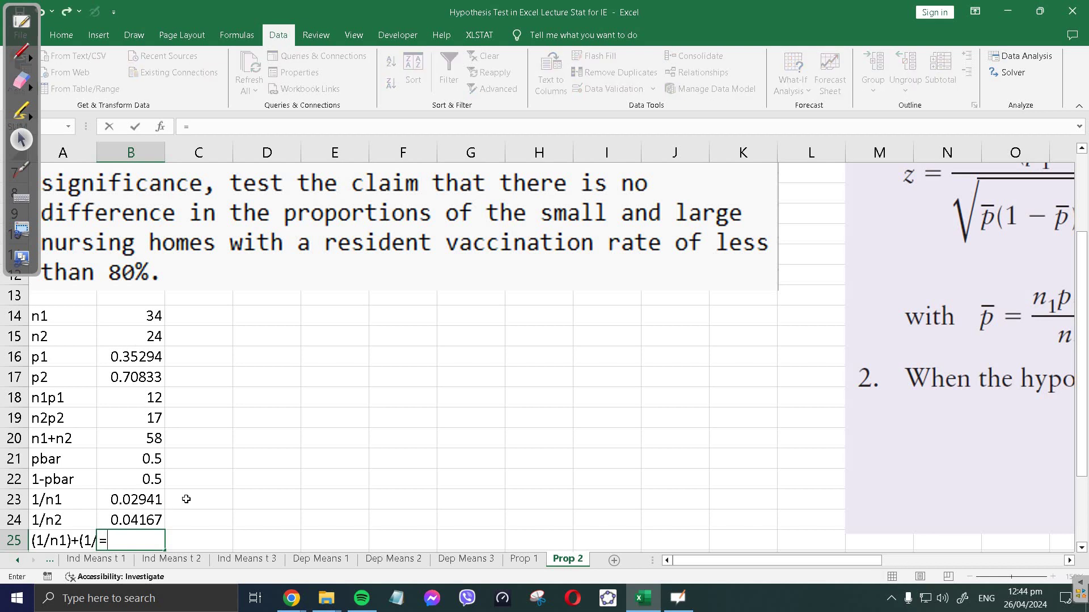
{"action": "left_click", "coordinate": [140, 498]}
{"action": "type", "text": "+"}
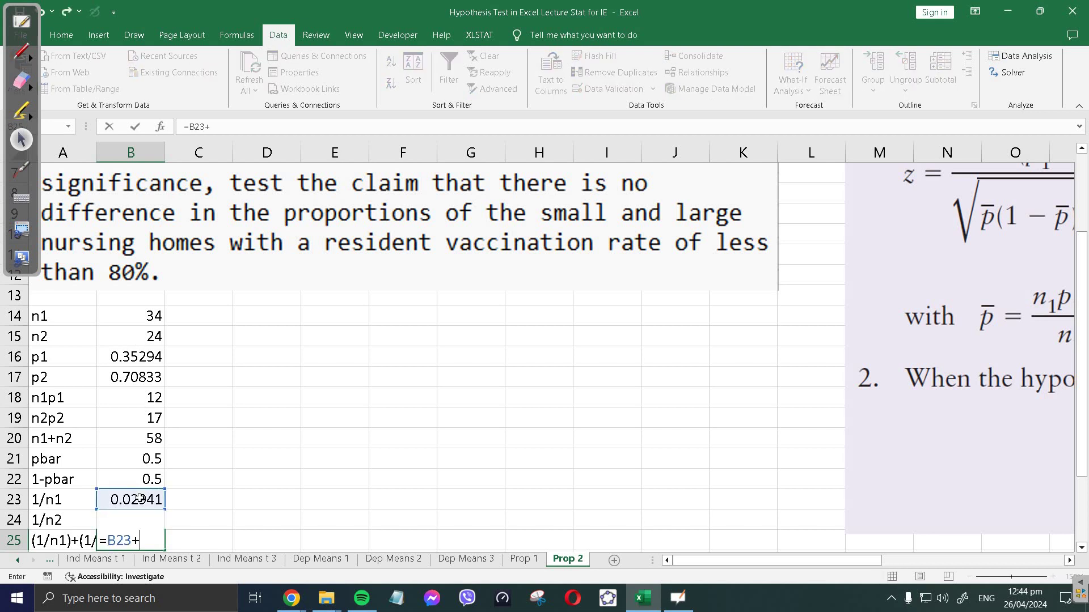
{"action": "type", "text": "B24"}
{"action": "key", "text": "Return"}
- Calculate the squared denominator denom^2 in B26 with the formula =B21*B22*B25
{"action": "scroll", "coordinate": [176, 477], "scroll_direction": "down", "scroll_amount": 2}
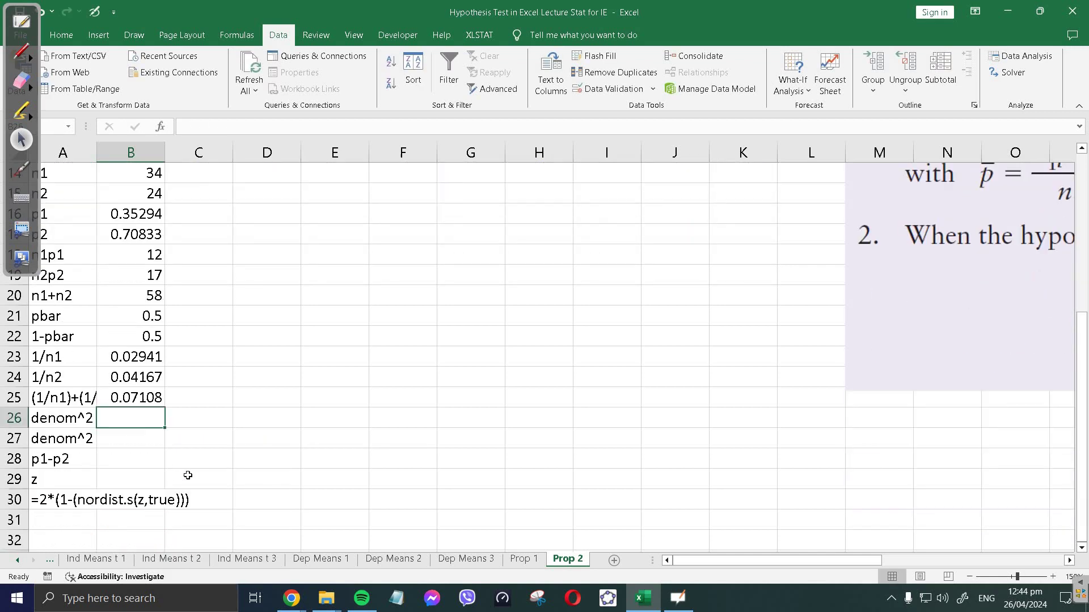
{"action": "type", "text": "="}
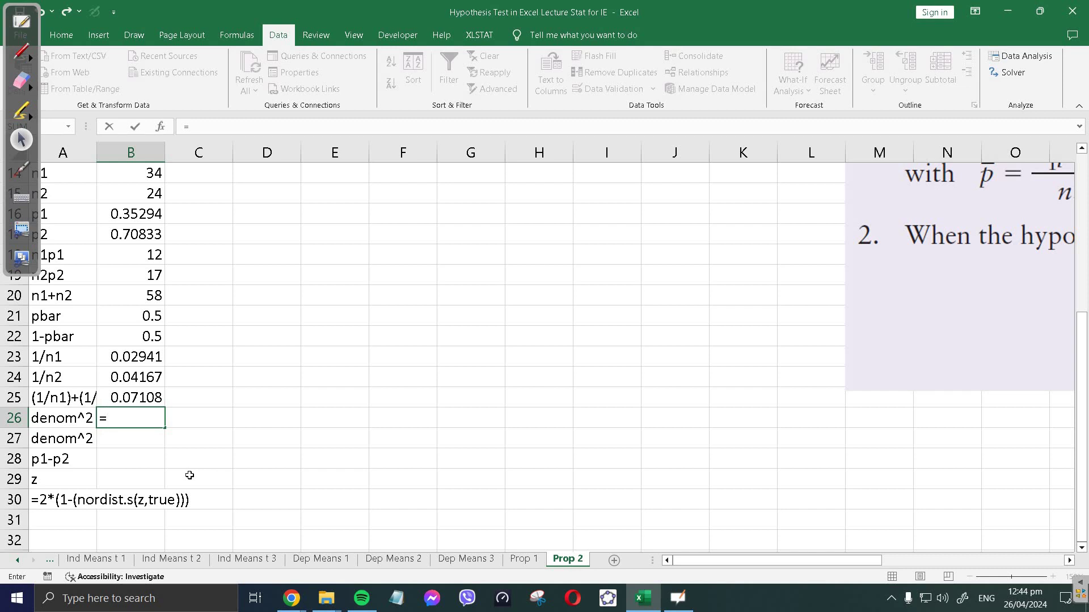
{"action": "scroll", "coordinate": [161, 410], "scroll_direction": "up", "scroll_amount": 1}
{"action": "left_click", "coordinate": [137, 374]}
{"action": "type", "text": "*"}
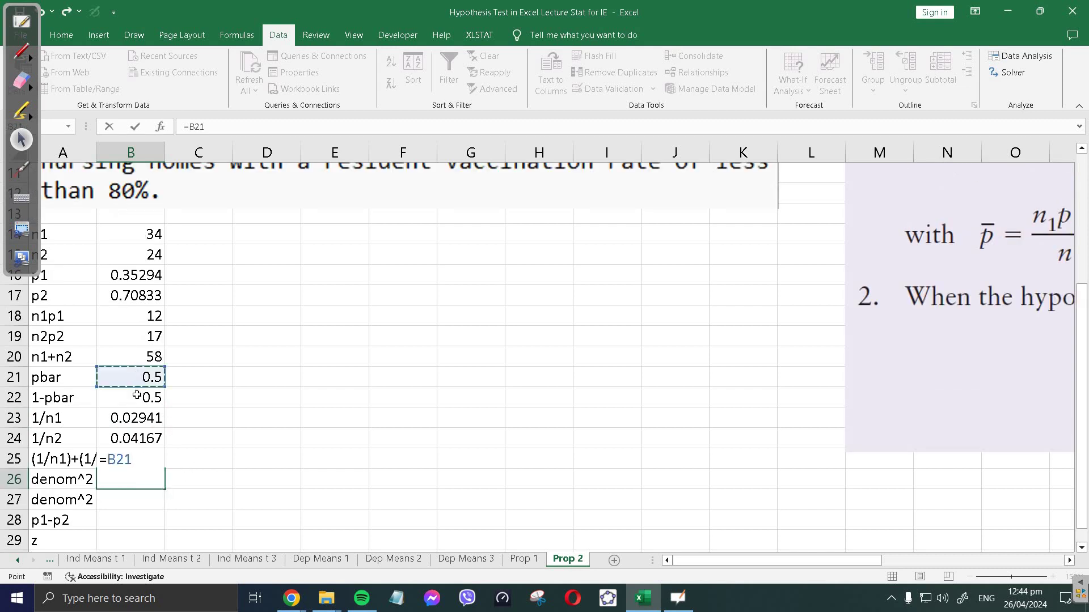
{"action": "left_click", "coordinate": [137, 395]}
{"action": "type", "text": "*"}
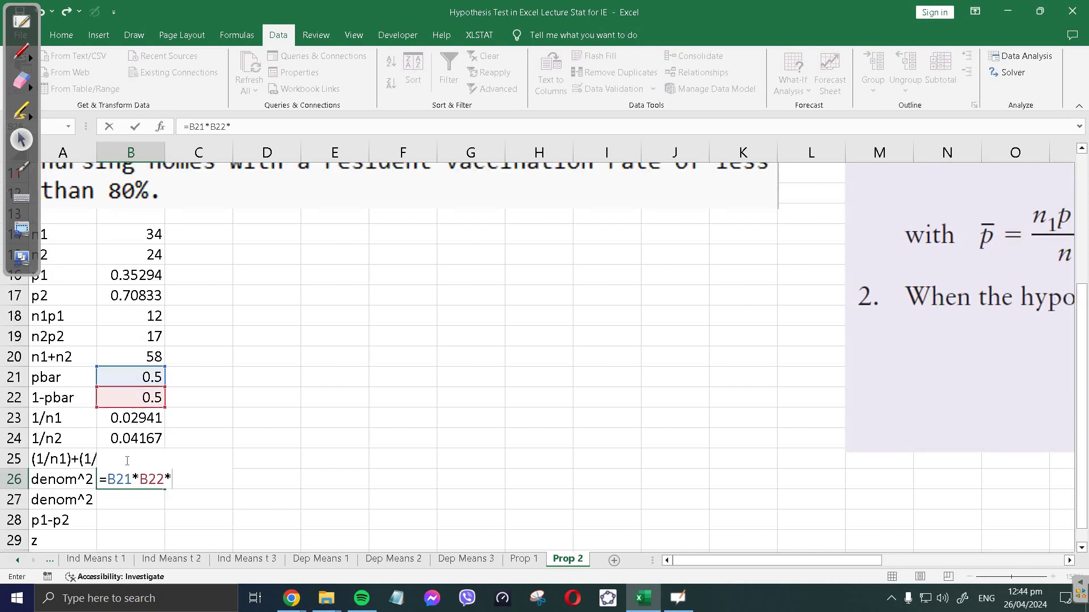
{"action": "type", "text": "b25"}
{"action": "key", "text": "Return"}
- Relabel A27 as denom and calculate the denominator in B27 as the square root of B26
{"action": "left_click", "coordinate": [70, 496]}
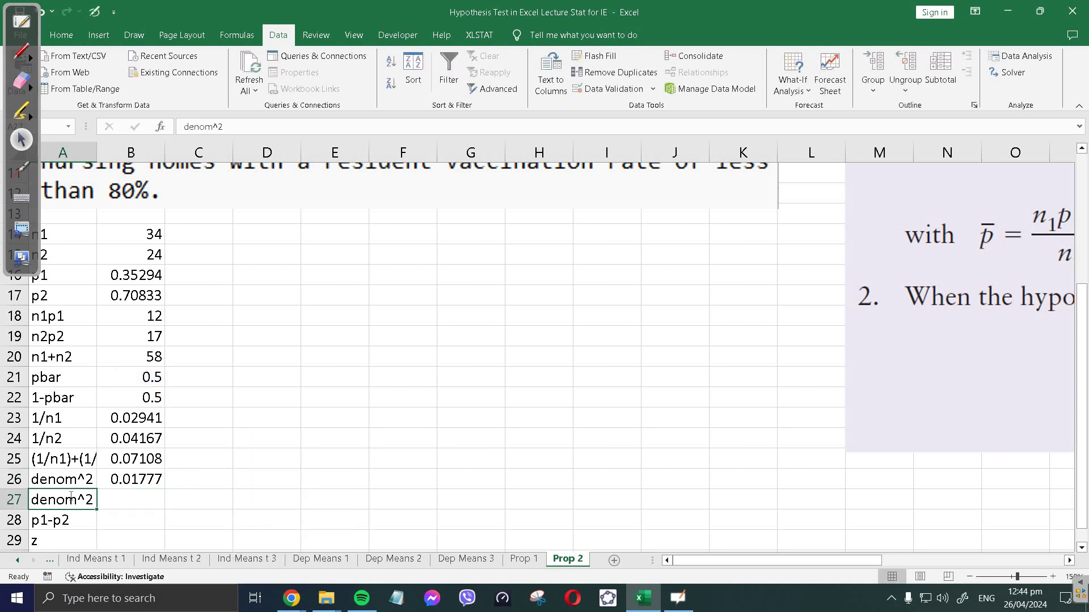
{"action": "type", "text": "denom"}
{"action": "key", "text": "Delete"}
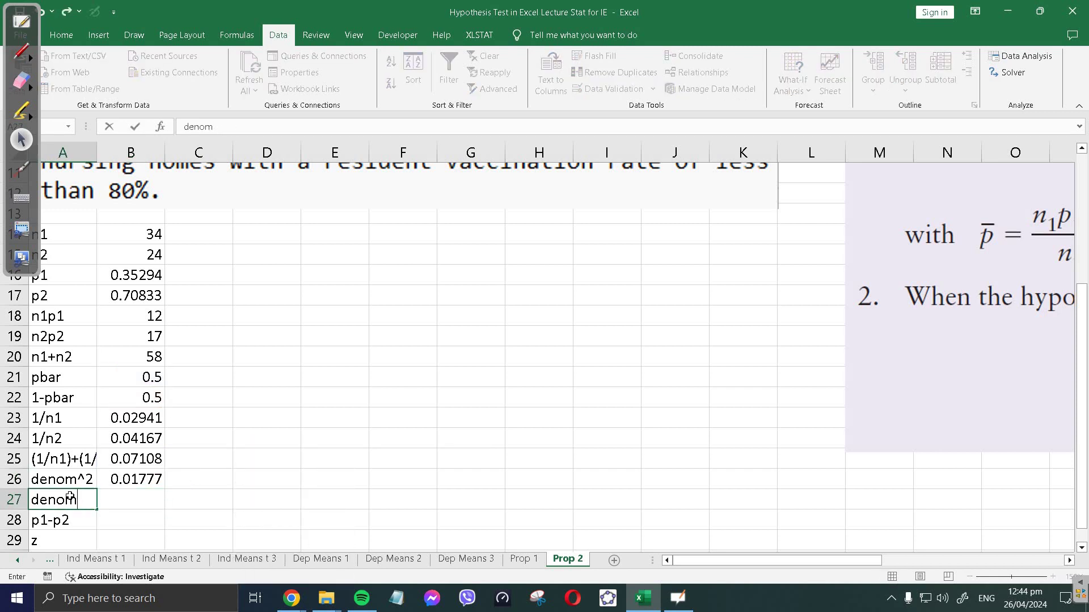
{"action": "key", "text": "Tab"}
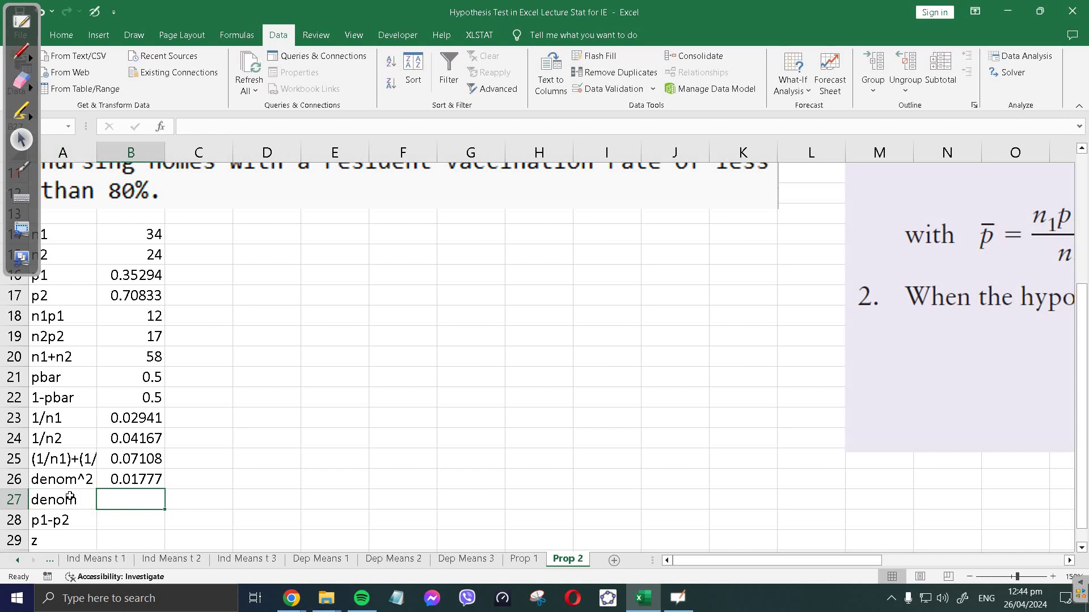
{"action": "type", "text": "=sqrt"}
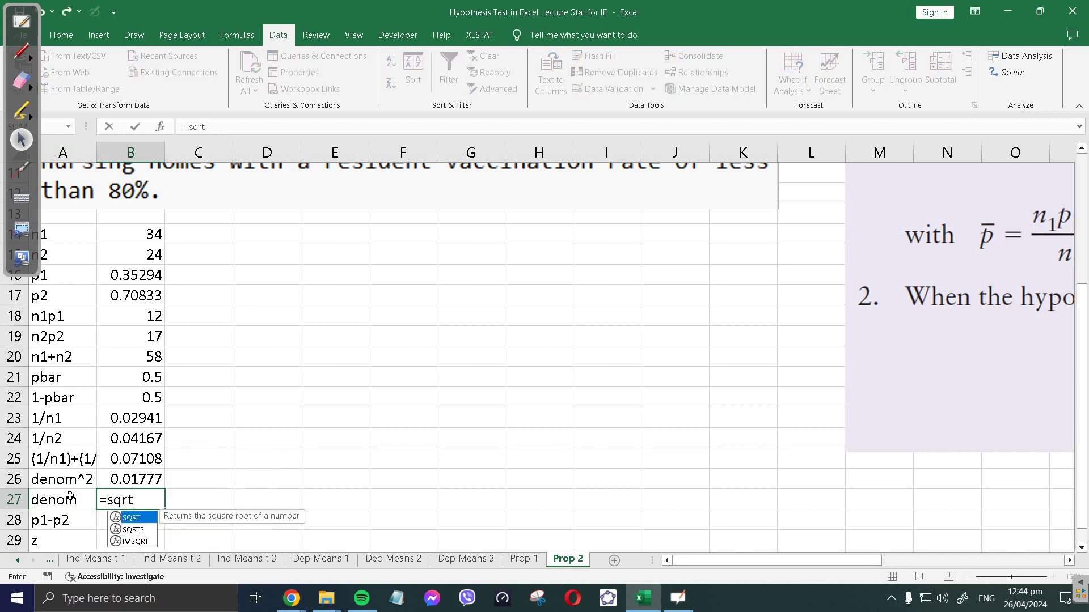
{"action": "type", "text": "("}
{"action": "left_click", "coordinate": [118, 480]}
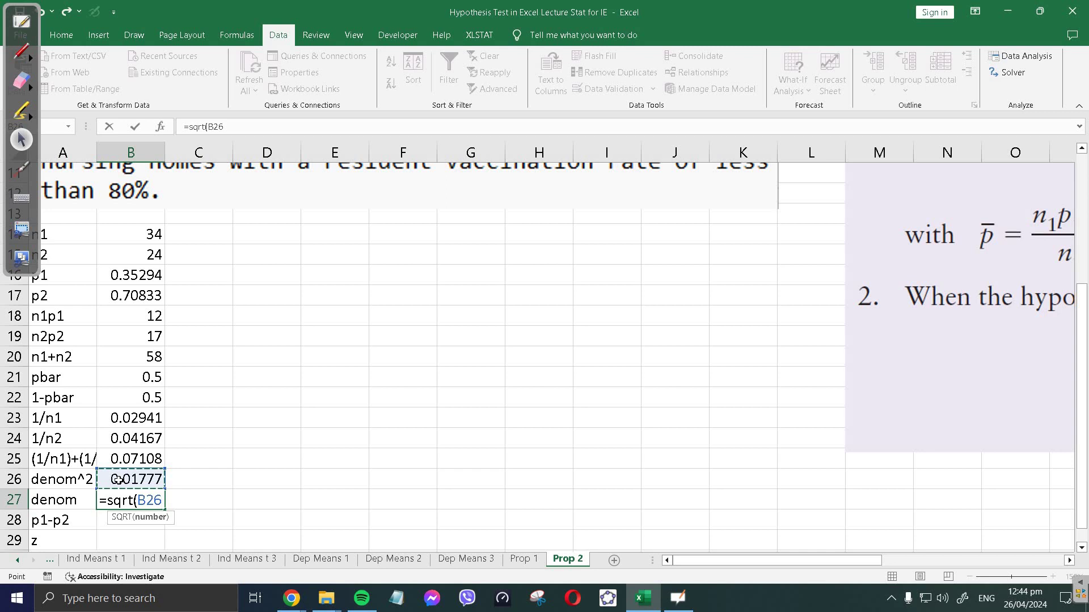
{"action": "key", "text": "Return"}
- Calculate the difference p1-p2 in B28 with the formula =B16-B17
{"action": "scroll", "coordinate": [150, 469], "scroll_direction": "down", "scroll_amount": 1}
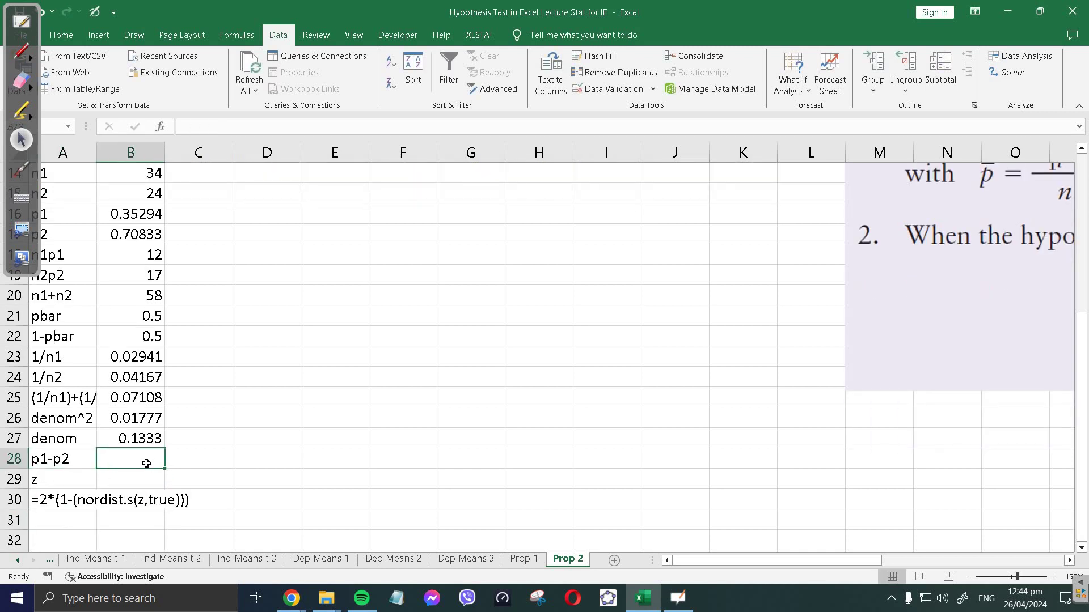
{"action": "type", "text": "="}
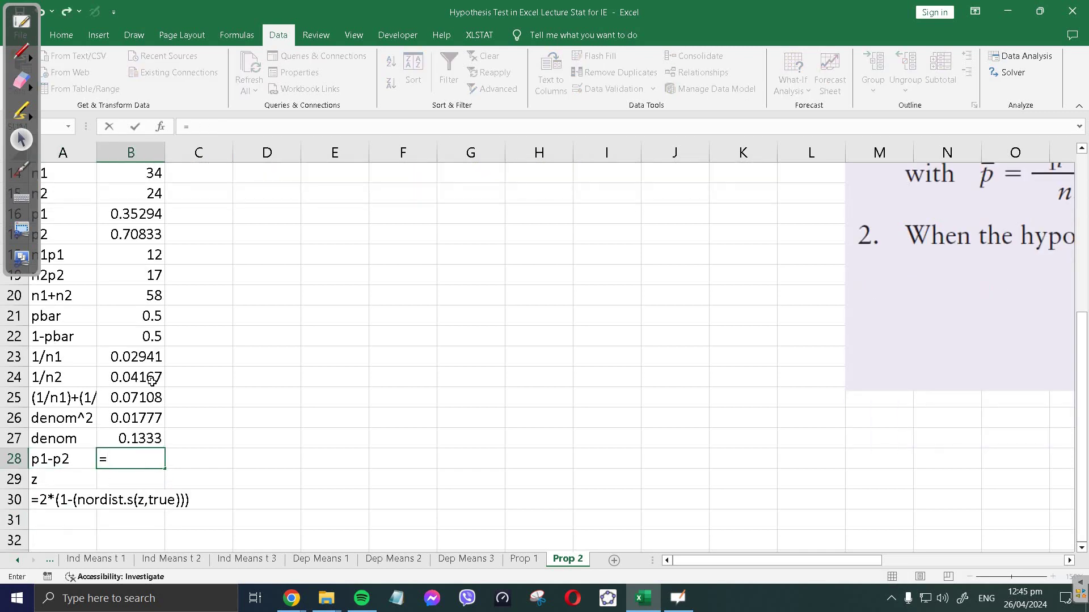
{"action": "scroll", "coordinate": [147, 334], "scroll_direction": "up", "scroll_amount": 2}
{"action": "scroll", "coordinate": [147, 335], "scroll_direction": "down", "scroll_amount": 1}
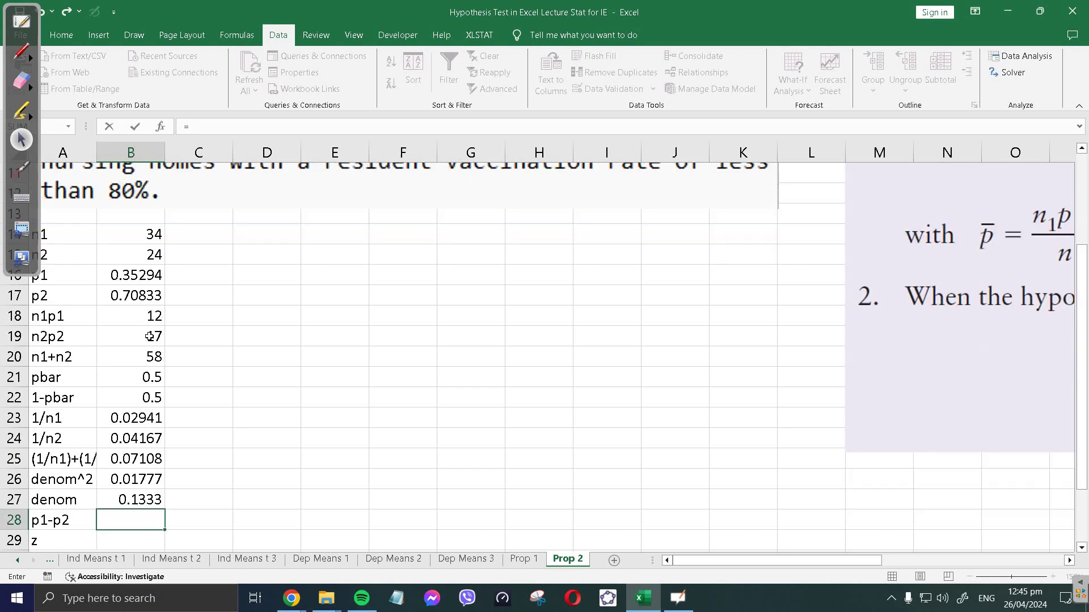
{"action": "scroll", "coordinate": [147, 335], "scroll_direction": "up", "scroll_amount": 2}
{"action": "left_click", "coordinate": [133, 398]}
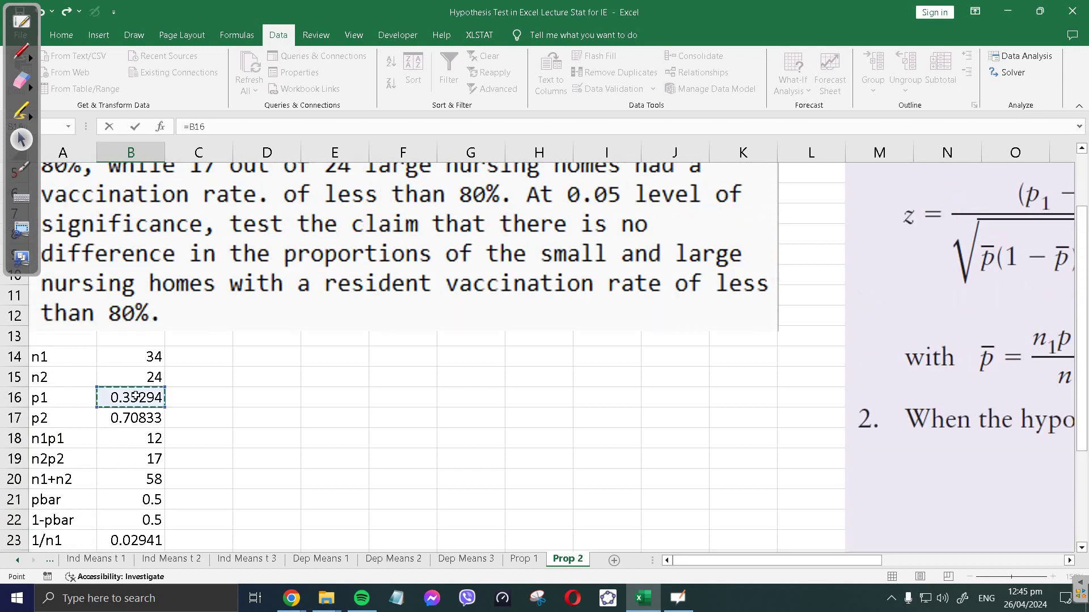
{"action": "type", "text": "-"}
{"action": "left_click", "coordinate": [134, 418]}
{"action": "key", "text": "Return"}
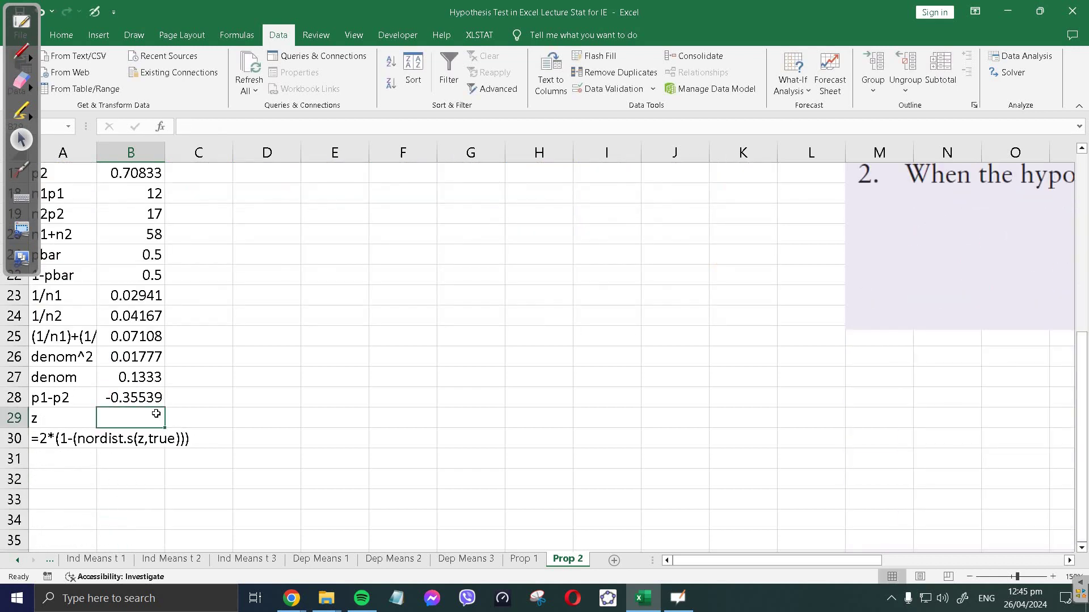
- Calculate the z statistic in B29 with the formula =B28/B27
{"action": "type", "text": "="}
{"action": "left_click", "coordinate": [146, 397]}
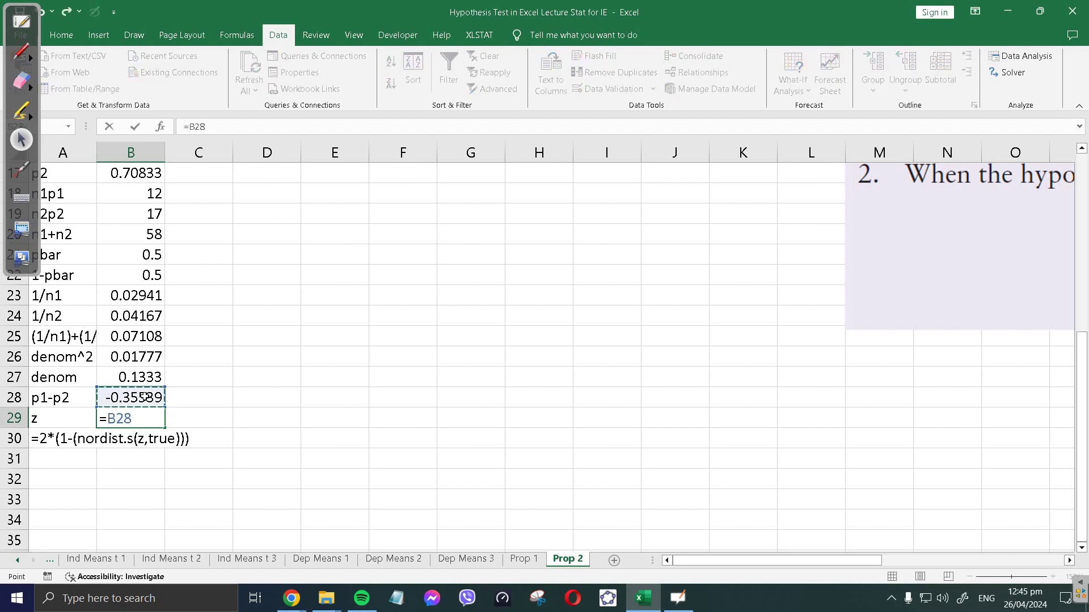
{"action": "type", "text": "/"}
{"action": "left_click", "coordinate": [142, 377]}
{"action": "key", "text": "Return"}
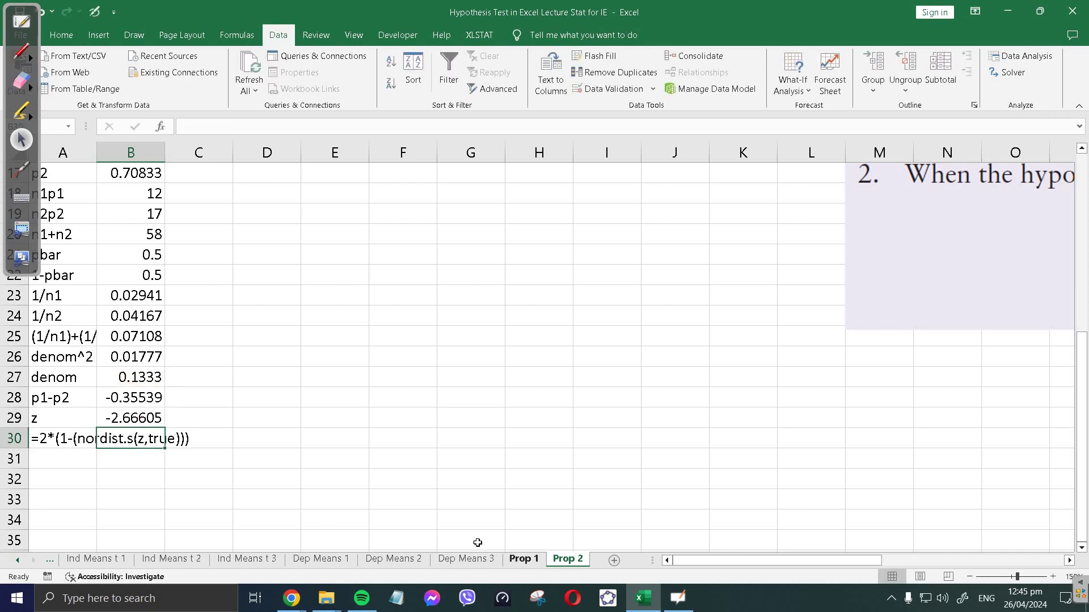
- Copy the p-value formula note from D29 of the Prop 1 sheet over the misspelled note in A30 of Prop 2
{"action": "left_click", "coordinate": [524, 560]}
{"action": "left_click", "coordinate": [246, 379]}
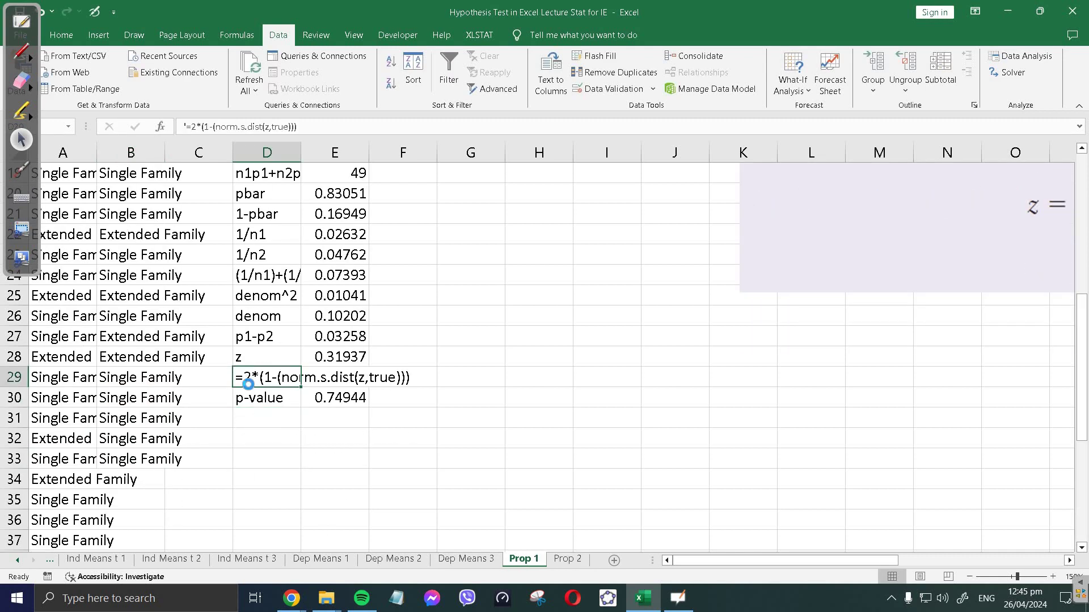
{"action": "key", "text": "ctrl+c"}
{"action": "key", "text": "ctrl+Page_Down"}
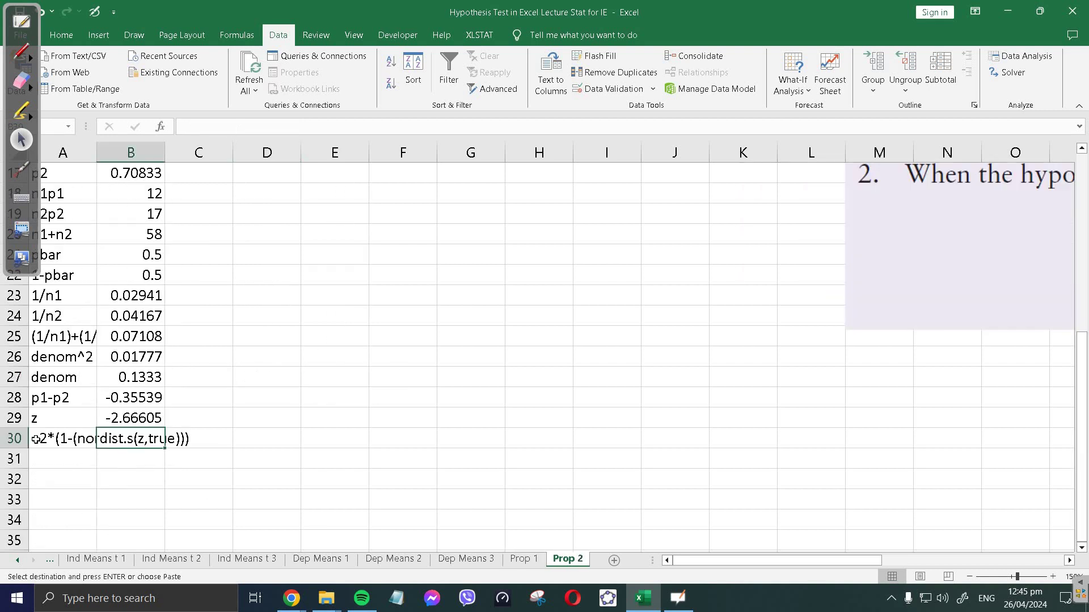
{"action": "left_click", "coordinate": [46, 439]}
{"action": "key", "text": "ctrl+v"}
- Label cell A31 as p-value
{"action": "left_click", "coordinate": [59, 462]}
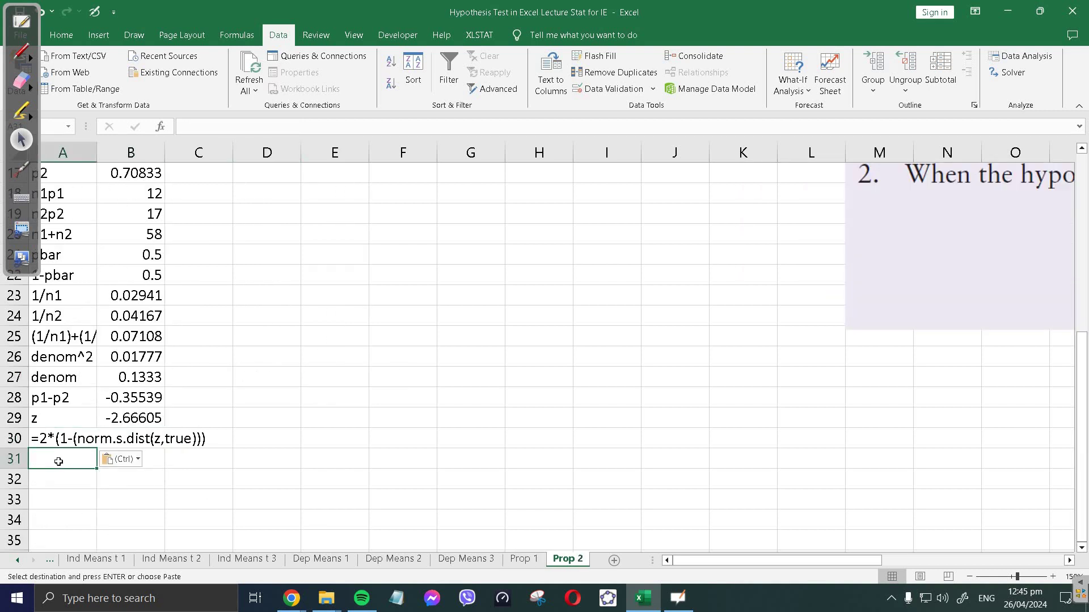
{"action": "type", "text": "p"}
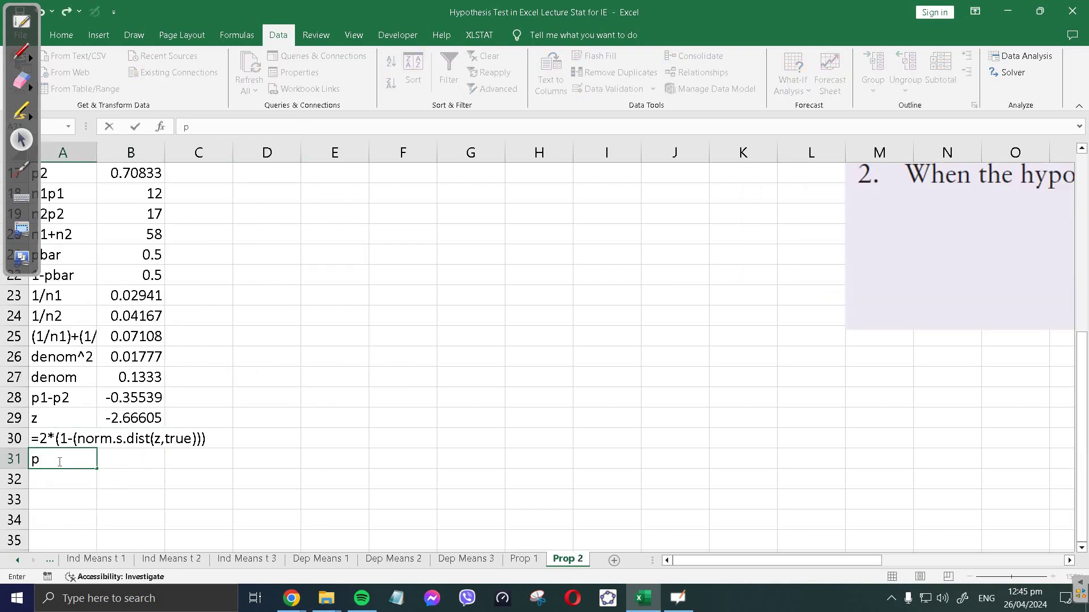
{"action": "type", "text": "-value"}
{"action": "key", "text": "Tab"}
- Calculate the two-tailed p-value in B31 with the formula =2*(1-(NORM.S.DIST(B29,true)))
{"action": "type", "text": "="}
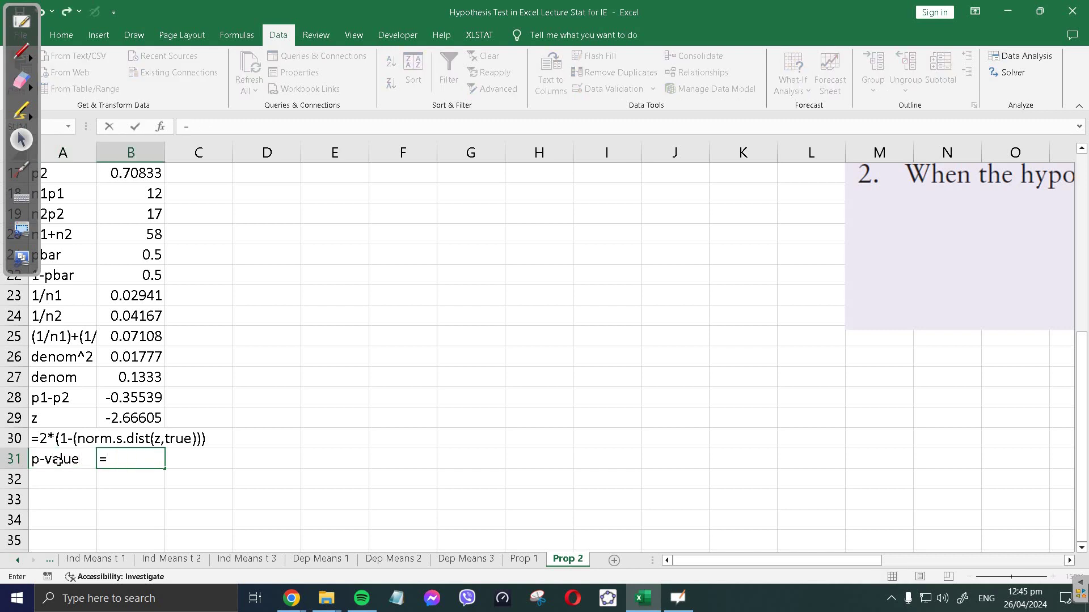
{"action": "type", "text": "2*(1-(no"}
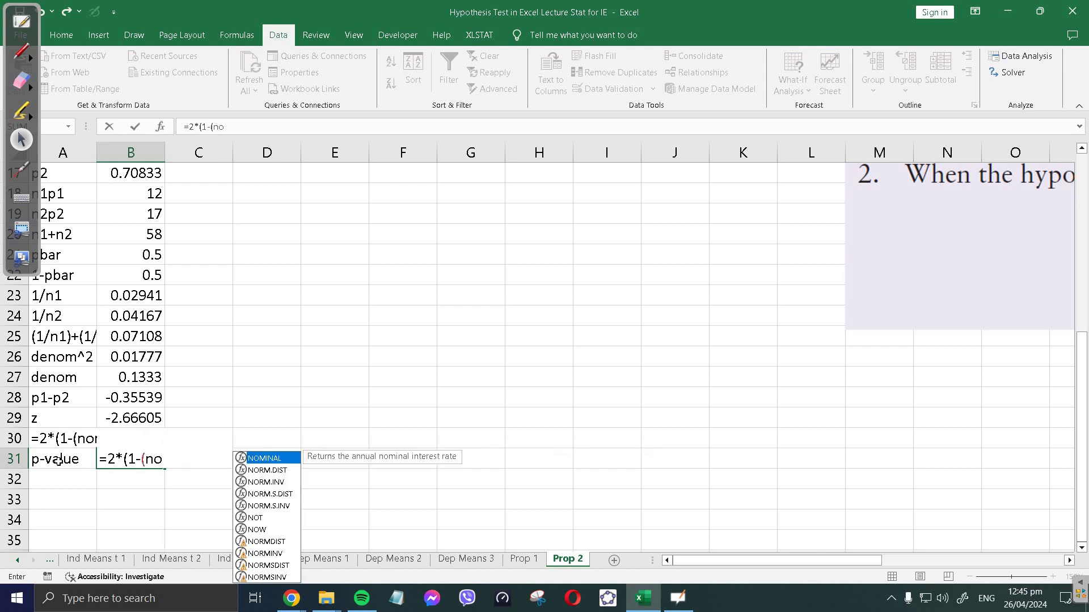
{"action": "type", "text": "r"}
{"action": "key", "text": "Down"}
{"action": "key", "text": "Down"}
{"action": "key", "text": "Tab"}
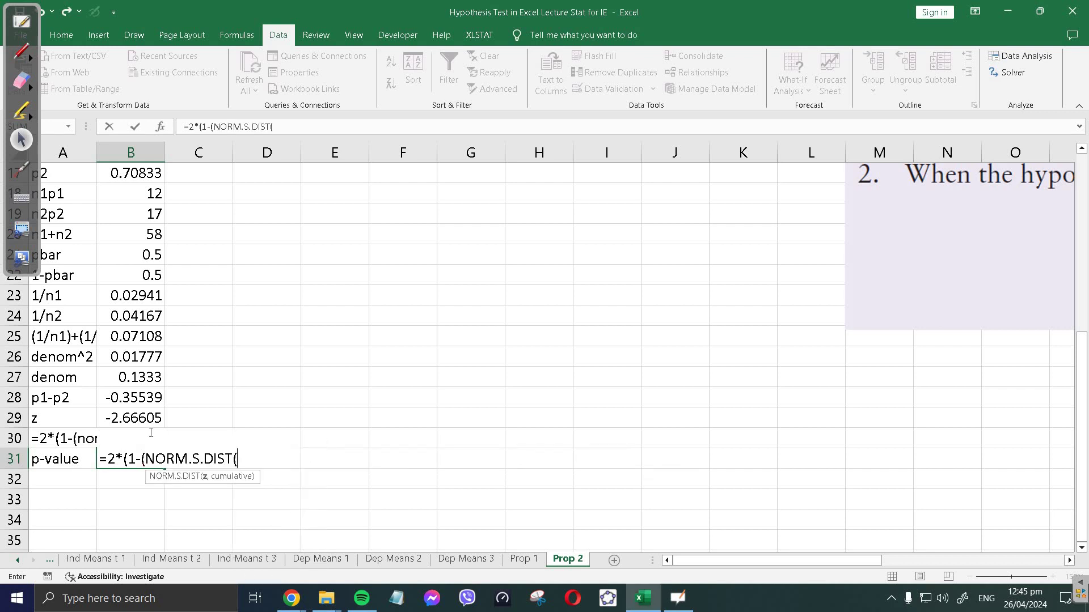
{"action": "left_click", "coordinate": [133, 417]}
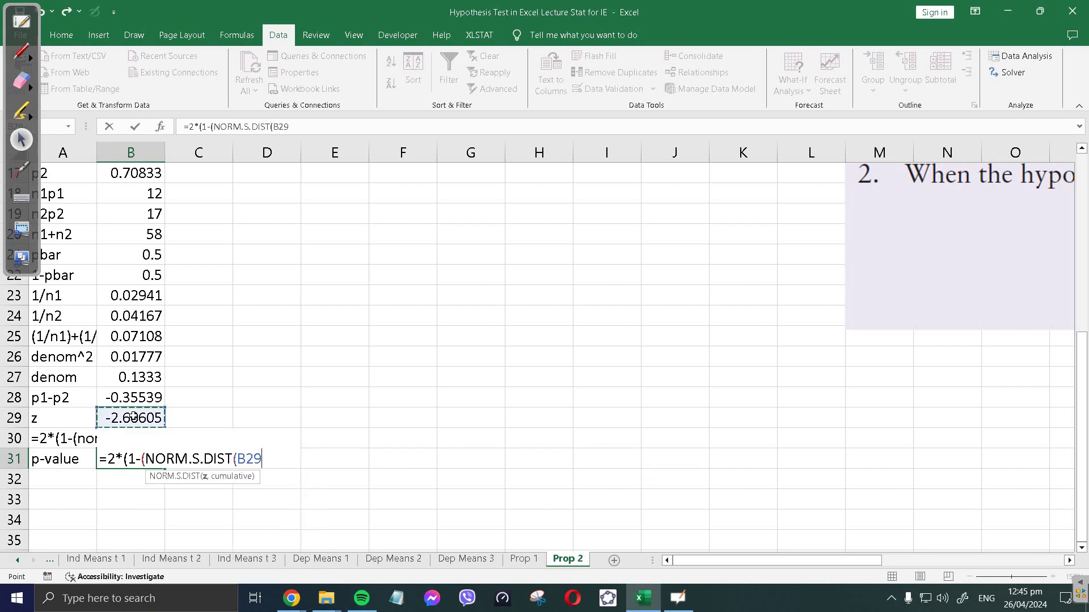
{"action": "type", "text": ",true)"}
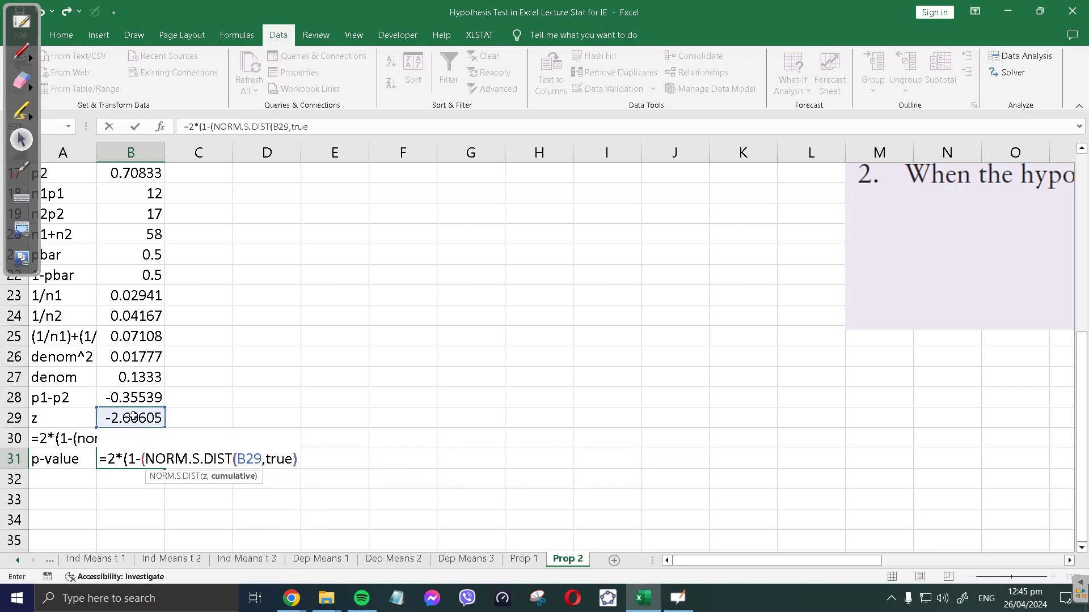
{"action": "type", "text": "))"}
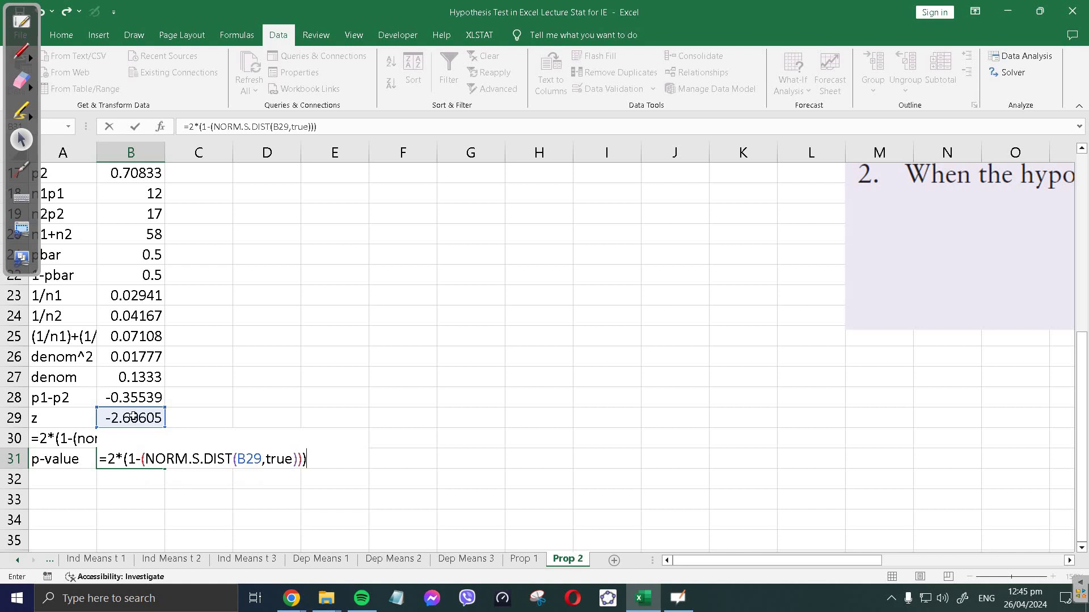
{"action": "key", "text": "Return"}
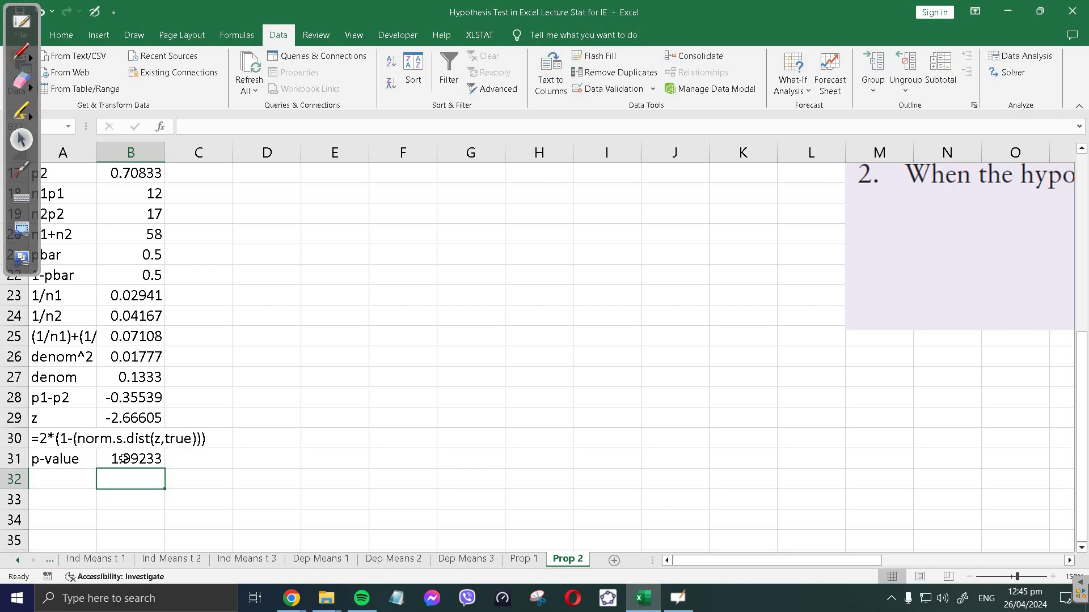
- Handwrite a circled a and the null hypothesis Ho: ps = pl in blue ink beside the calculations in columns D to G
{"action": "scroll", "coordinate": [124, 459], "scroll_direction": "up", "scroll_amount": 2}
{"action": "scroll", "coordinate": [154, 442], "scroll_direction": "down", "scroll_amount": 2}
{"action": "scroll", "coordinate": [154, 444], "scroll_direction": "up", "scroll_amount": 5}
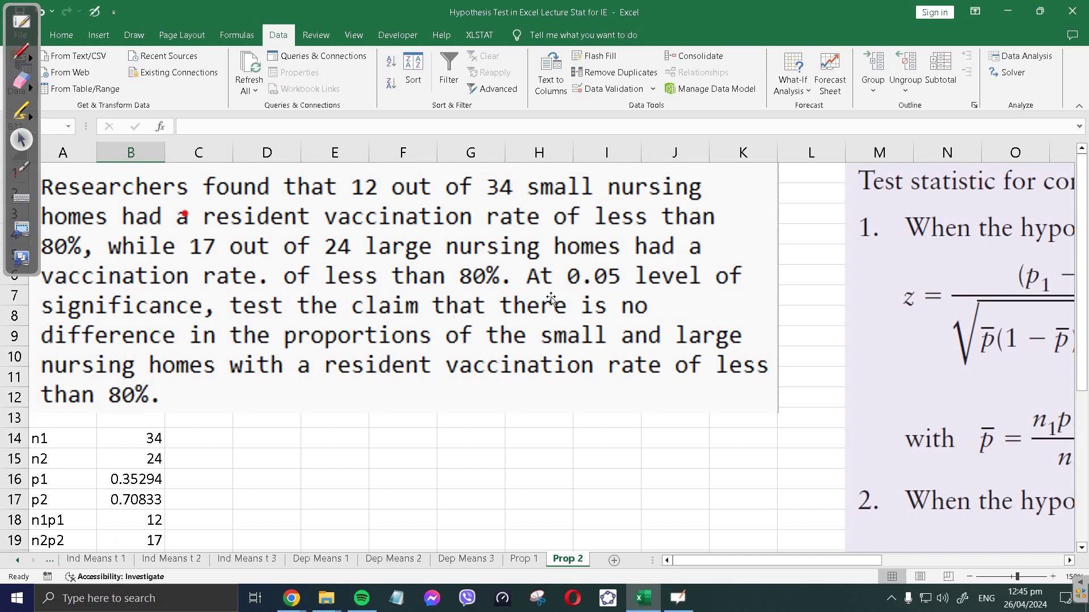
{"action": "scroll", "coordinate": [397, 356], "scroll_direction": "down", "scroll_amount": 3}
{"action": "scroll", "coordinate": [352, 325], "scroll_direction": "down", "scroll_amount": 3}
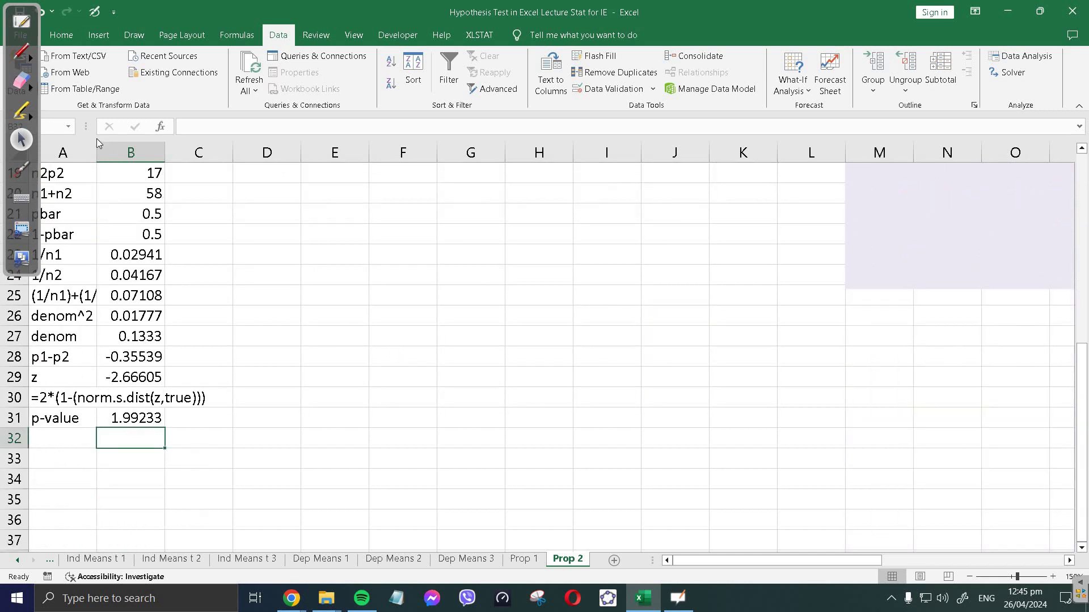
{"action": "left_click", "coordinate": [27, 55]}
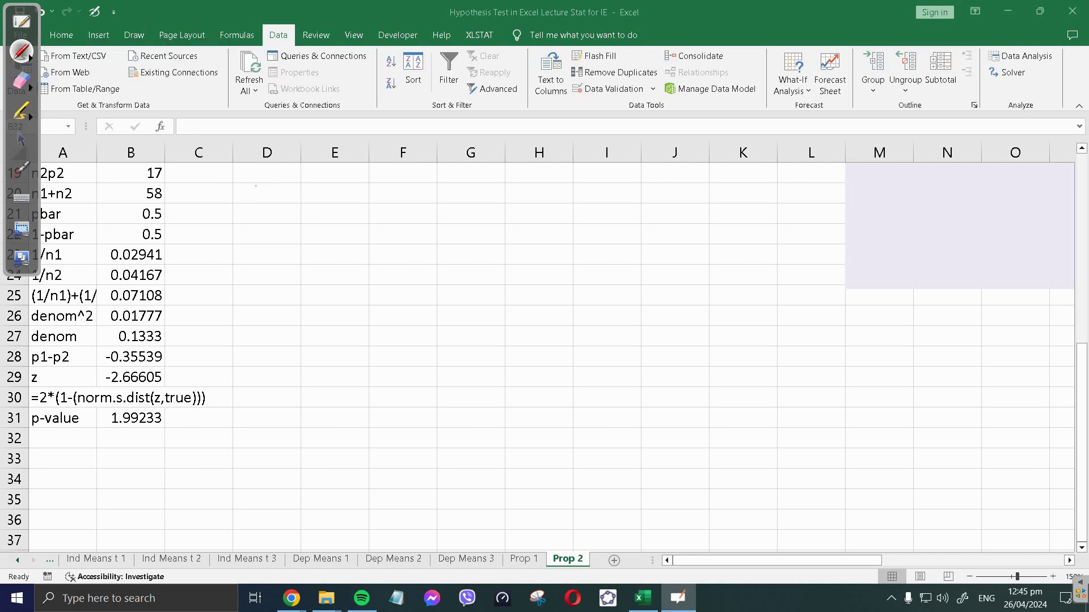
{"action": "mouse_move", "coordinate": [262, 189]}
{"action": "left_mouse_down"}
{"action": "mouse_move", "coordinate": [265, 211]}
{"action": "mouse_move", "coordinate": [267, 169]}
{"action": "mouse_move", "coordinate": [321, 222]}
{"action": "left_mouse_up"}
{"action": "left_click_drag", "start_coordinate": [328, 173], "coordinate": [328, 219]}
{"action": "mouse_move", "coordinate": [319, 196]}
{"action": "left_mouse_down"}
{"action": "mouse_move", "coordinate": [336, 191]}
{"action": "mouse_move", "coordinate": [369, 238]}
{"action": "left_mouse_up"}
{"action": "left_click", "coordinate": [342, 189]}
{"action": "left_click", "coordinate": [342, 199]}
{"action": "mouse_move", "coordinate": [366, 180]}
{"action": "left_mouse_down"}
{"action": "mouse_move", "coordinate": [377, 218]}
{"action": "mouse_move", "coordinate": [415, 194]}
{"action": "left_mouse_up"}
{"action": "left_click", "coordinate": [408, 189]}
{"action": "left_click_drag", "start_coordinate": [408, 200], "coordinate": [417, 198]}
{"action": "mouse_move", "coordinate": [429, 176]}
{"action": "left_mouse_down"}
{"action": "mouse_move", "coordinate": [429, 225]}
{"action": "mouse_move", "coordinate": [430, 198]}
{"action": "mouse_move", "coordinate": [444, 221]}
{"action": "left_mouse_up"}
- Handwrite the alternative hypothesis Ha: ps ≠ pl directly below the null hypothesis
{"action": "left_click_drag", "start_coordinate": [325, 237], "coordinate": [327, 283]}
{"action": "mouse_move", "coordinate": [332, 240]}
{"action": "left_mouse_down"}
{"action": "mouse_move", "coordinate": [335, 280]}
{"action": "mouse_move", "coordinate": [340, 261]}
{"action": "left_mouse_up"}
{"action": "left_click_drag", "start_coordinate": [350, 262], "coordinate": [375, 291]}
{"action": "left_click_drag", "start_coordinate": [372, 251], "coordinate": [387, 277]}
{"action": "left_click_drag", "start_coordinate": [404, 262], "coordinate": [417, 266]}
{"action": "mouse_move", "coordinate": [416, 238]}
{"action": "left_mouse_down"}
{"action": "mouse_move", "coordinate": [406, 283]}
{"action": "mouse_move", "coordinate": [427, 281]}
{"action": "left_mouse_up"}
{"action": "left_click_drag", "start_coordinate": [426, 244], "coordinate": [435, 282]}
- Handwrite the note "Two-tail test" below the alternative hypothesis
{"action": "mouse_move", "coordinate": [309, 291]}
{"action": "left_mouse_down"}
{"action": "mouse_move", "coordinate": [311, 330]}
{"action": "mouse_move", "coordinate": [322, 291]}
{"action": "left_mouse_up"}
{"action": "mouse_move", "coordinate": [321, 305]}
{"action": "left_mouse_down"}
{"action": "mouse_move", "coordinate": [351, 309]}
{"action": "mouse_move", "coordinate": [363, 326]}
{"action": "left_mouse_up"}
{"action": "left_click_drag", "start_coordinate": [356, 307], "coordinate": [375, 304]}
{"action": "left_click_drag", "start_coordinate": [380, 310], "coordinate": [394, 322]}
{"action": "mouse_move", "coordinate": [403, 287]}
{"action": "left_mouse_down"}
{"action": "mouse_move", "coordinate": [402, 313]}
{"action": "mouse_move", "coordinate": [413, 300]}
{"action": "left_mouse_up"}
{"action": "left_click_drag", "start_coordinate": [411, 306], "coordinate": [420, 316]}
{"action": "left_click_drag", "start_coordinate": [428, 290], "coordinate": [426, 318]}
{"action": "left_click_drag", "start_coordinate": [422, 301], "coordinate": [429, 309]}
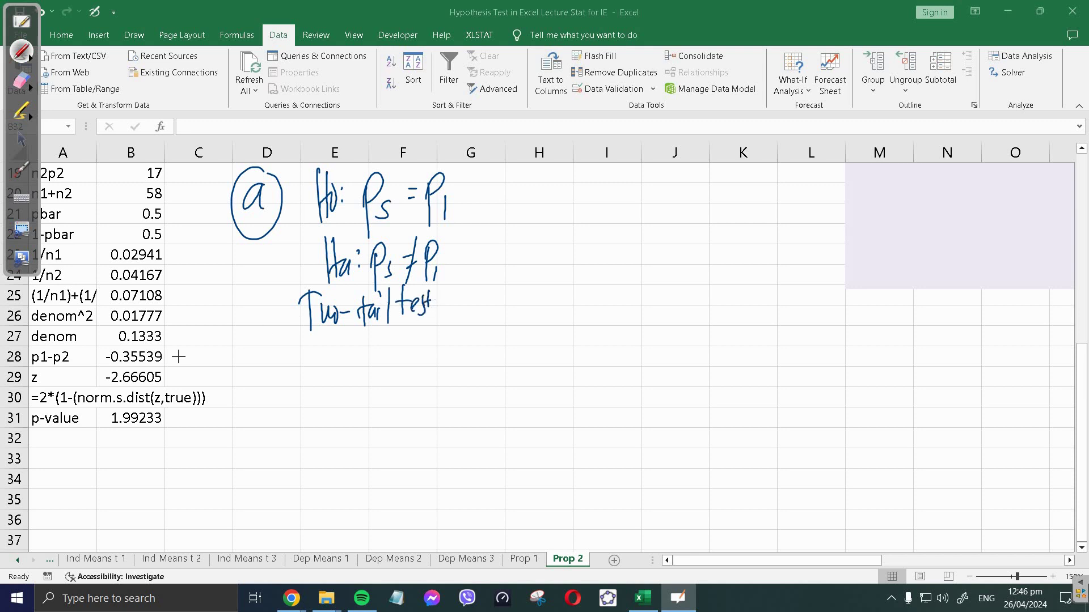
- Mark the worksheet calculations as parts b–c with circled letters just below the p-value row
{"action": "left_click_drag", "start_coordinate": [49, 448], "coordinate": [52, 465]}
{"action": "mouse_move", "coordinate": [48, 429]}
{"action": "left_mouse_down"}
{"action": "mouse_move", "coordinate": [64, 448]}
{"action": "mouse_move", "coordinate": [82, 448]}
{"action": "left_mouse_up"}
{"action": "mouse_move", "coordinate": [106, 438]}
{"action": "left_mouse_down"}
{"action": "mouse_move", "coordinate": [104, 458]}
{"action": "mouse_move", "coordinate": [111, 431]}
{"action": "left_mouse_up"}
- Handwrite part d's comparison p = 1.99233 > α = 0.05 below the two-tail test note
{"action": "mouse_move", "coordinate": [297, 341]}
{"action": "left_mouse_down"}
{"action": "mouse_move", "coordinate": [290, 376]}
{"action": "mouse_move", "coordinate": [311, 357]}
{"action": "mouse_move", "coordinate": [337, 396]}
{"action": "left_mouse_up"}
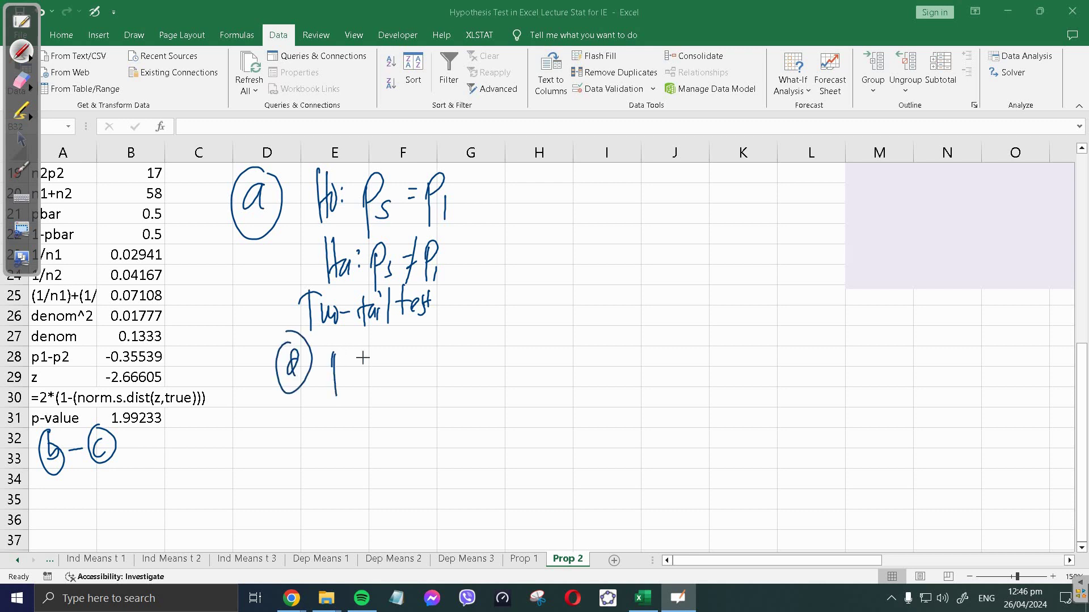
{"action": "left_click_drag", "start_coordinate": [334, 353], "coordinate": [335, 374]}
{"action": "left_click_drag", "start_coordinate": [356, 356], "coordinate": [361, 356]}
{"action": "left_click_drag", "start_coordinate": [356, 364], "coordinate": [431, 367]}
{"action": "left_click_drag", "start_coordinate": [435, 346], "coordinate": [438, 368]}
{"action": "mouse_move", "coordinate": [445, 347]}
{"action": "left_mouse_down"}
{"action": "mouse_move", "coordinate": [448, 367]}
{"action": "mouse_move", "coordinate": [469, 373]}
{"action": "left_mouse_up"}
{"action": "mouse_move", "coordinate": [528, 344]}
{"action": "left_mouse_down"}
{"action": "mouse_move", "coordinate": [529, 363]}
{"action": "mouse_move", "coordinate": [556, 356]}
{"action": "left_mouse_up"}
{"action": "left_click", "coordinate": [578, 354]}
{"action": "mouse_move", "coordinate": [565, 339]}
{"action": "left_mouse_down"}
{"action": "mouse_move", "coordinate": [589, 342]}
{"action": "mouse_move", "coordinate": [600, 360]}
{"action": "left_mouse_up"}
{"action": "left_click_drag", "start_coordinate": [600, 341], "coordinate": [615, 338]}
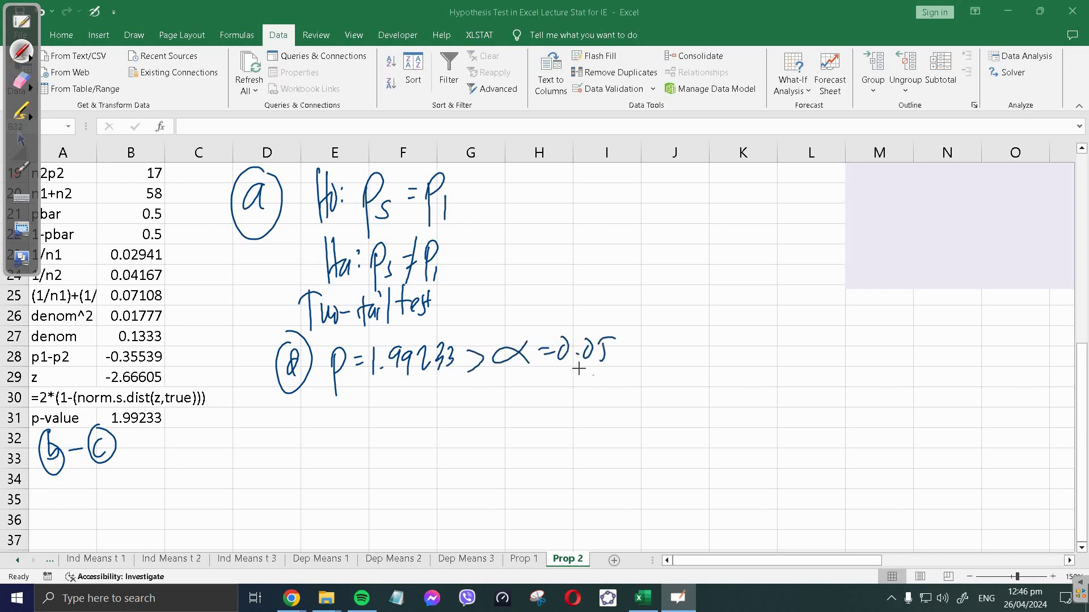
- Handwrite the decision "failed to reject Ho" with a leading arrow under the p-value comparison
{"action": "left_click_drag", "start_coordinate": [366, 395], "coordinate": [368, 409]}
{"action": "left_click_drag", "start_coordinate": [390, 380], "coordinate": [382, 423]}
{"action": "left_click_drag", "start_coordinate": [376, 400], "coordinate": [391, 398]}
{"action": "left_click_drag", "start_coordinate": [396, 400], "coordinate": [402, 413]}
{"action": "mouse_move", "coordinate": [407, 385]}
{"action": "left_mouse_down"}
{"action": "mouse_move", "coordinate": [404, 421]}
{"action": "mouse_move", "coordinate": [436, 379]}
{"action": "mouse_move", "coordinate": [457, 419]}
{"action": "left_mouse_up"}
{"action": "mouse_move", "coordinate": [460, 397]}
{"action": "left_mouse_down"}
{"action": "mouse_move", "coordinate": [505, 397]}
{"action": "mouse_move", "coordinate": [517, 420]}
{"action": "mouse_move", "coordinate": [540, 400]}
{"action": "left_mouse_up"}
{"action": "left_click_drag", "start_coordinate": [547, 373], "coordinate": [550, 411]}
{"action": "mouse_move", "coordinate": [583, 375]}
{"action": "left_mouse_down"}
{"action": "mouse_move", "coordinate": [581, 415]}
{"action": "mouse_move", "coordinate": [601, 397]}
{"action": "left_mouse_up"}
- Handwrite "Conclusion: There is no sufficient evidence to reject Ho." below the decision, across rows 32 and 33
{"action": "mouse_move", "coordinate": [259, 444]}
{"action": "left_mouse_down"}
{"action": "mouse_move", "coordinate": [257, 463]}
{"action": "mouse_move", "coordinate": [294, 457]}
{"action": "mouse_move", "coordinate": [362, 474]}
{"action": "left_mouse_up"}
{"action": "mouse_move", "coordinate": [354, 438]}
{"action": "left_mouse_down"}
{"action": "mouse_move", "coordinate": [372, 429]}
{"action": "mouse_move", "coordinate": [389, 470]}
{"action": "mouse_move", "coordinate": [410, 463]}
{"action": "left_mouse_up"}
{"action": "mouse_move", "coordinate": [420, 448]}
{"action": "left_mouse_down"}
{"action": "mouse_move", "coordinate": [421, 464]}
{"action": "mouse_move", "coordinate": [467, 459]}
{"action": "left_mouse_up"}
{"action": "mouse_move", "coordinate": [485, 448]}
{"action": "left_mouse_down"}
{"action": "mouse_move", "coordinate": [477, 468]}
{"action": "mouse_move", "coordinate": [500, 454]}
{"action": "left_mouse_up"}
{"action": "mouse_move", "coordinate": [520, 428]}
{"action": "left_mouse_down"}
{"action": "mouse_move", "coordinate": [514, 479]}
{"action": "mouse_move", "coordinate": [532, 470]}
{"action": "left_mouse_up"}
{"action": "left_click_drag", "start_coordinate": [549, 455], "coordinate": [553, 471]}
{"action": "mouse_move", "coordinate": [562, 462]}
{"action": "left_mouse_down"}
{"action": "mouse_move", "coordinate": [590, 461]}
{"action": "mouse_move", "coordinate": [588, 470]}
{"action": "left_mouse_up"}
{"action": "mouse_move", "coordinate": [584, 451]}
{"action": "left_mouse_down"}
{"action": "mouse_move", "coordinate": [605, 447]}
{"action": "mouse_move", "coordinate": [658, 469]}
{"action": "left_mouse_up"}
{"action": "mouse_move", "coordinate": [669, 426]}
{"action": "left_mouse_down"}
{"action": "mouse_move", "coordinate": [668, 472]}
{"action": "mouse_move", "coordinate": [726, 457]}
{"action": "mouse_move", "coordinate": [742, 476]}
{"action": "mouse_move", "coordinate": [762, 456]}
{"action": "mouse_move", "coordinate": [783, 474]}
{"action": "mouse_move", "coordinate": [798, 442]}
{"action": "left_mouse_up"}
{"action": "mouse_move", "coordinate": [796, 458]}
{"action": "left_mouse_down"}
{"action": "mouse_move", "coordinate": [811, 461]}
{"action": "mouse_move", "coordinate": [806, 475]}
{"action": "left_mouse_up"}
{"action": "left_click_drag", "start_coordinate": [819, 456], "coordinate": [837, 460]}
{"action": "mouse_move", "coordinate": [850, 432]}
{"action": "left_mouse_down"}
{"action": "mouse_move", "coordinate": [843, 473]}
{"action": "mouse_move", "coordinate": [852, 452]}
{"action": "left_mouse_up"}
{"action": "left_click_drag", "start_coordinate": [866, 434], "coordinate": [862, 476]}
{"action": "mouse_move", "coordinate": [873, 437]}
{"action": "left_mouse_down"}
{"action": "mouse_move", "coordinate": [870, 474]}
{"action": "mouse_move", "coordinate": [876, 463]}
{"action": "left_mouse_up"}
{"action": "left_click", "coordinate": [879, 463]}
- Finish the handwritten conclusion with "thus, ps = pl" on the line below
{"action": "mouse_move", "coordinate": [316, 486]}
{"action": "left_mouse_down"}
{"action": "mouse_move", "coordinate": [312, 513]}
{"action": "mouse_move", "coordinate": [353, 500]}
{"action": "mouse_move", "coordinate": [354, 511]}
{"action": "left_mouse_up"}
{"action": "left_click_drag", "start_coordinate": [380, 506], "coordinate": [401, 533]}
{"action": "left_click_drag", "start_coordinate": [396, 495], "coordinate": [409, 520]}
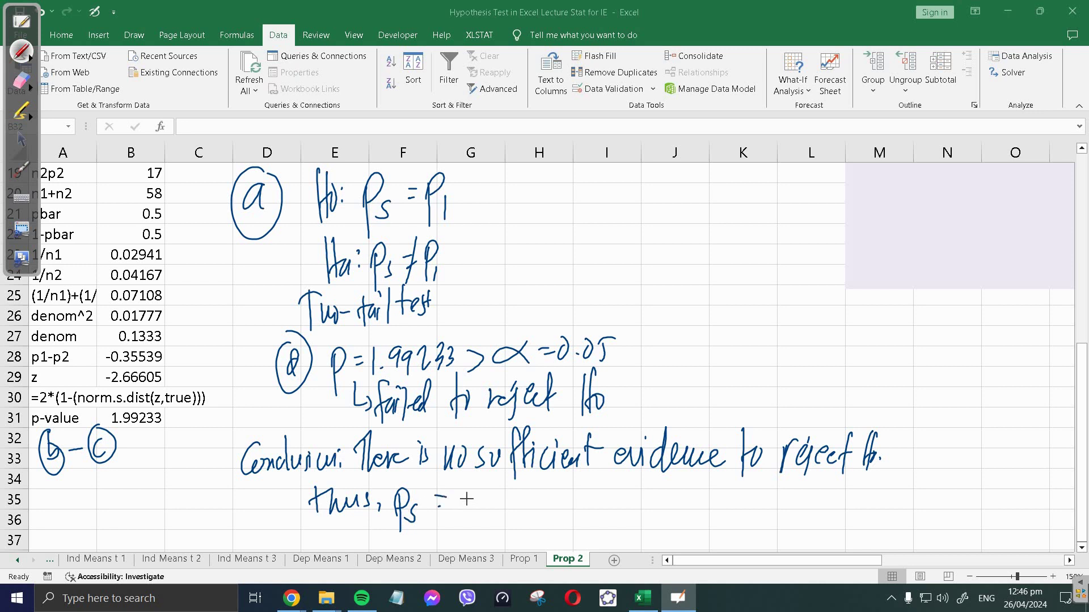
{"action": "left_click_drag", "start_coordinate": [468, 489], "coordinate": [469, 531]}
{"action": "left_click_drag", "start_coordinate": [469, 489], "coordinate": [482, 526]}
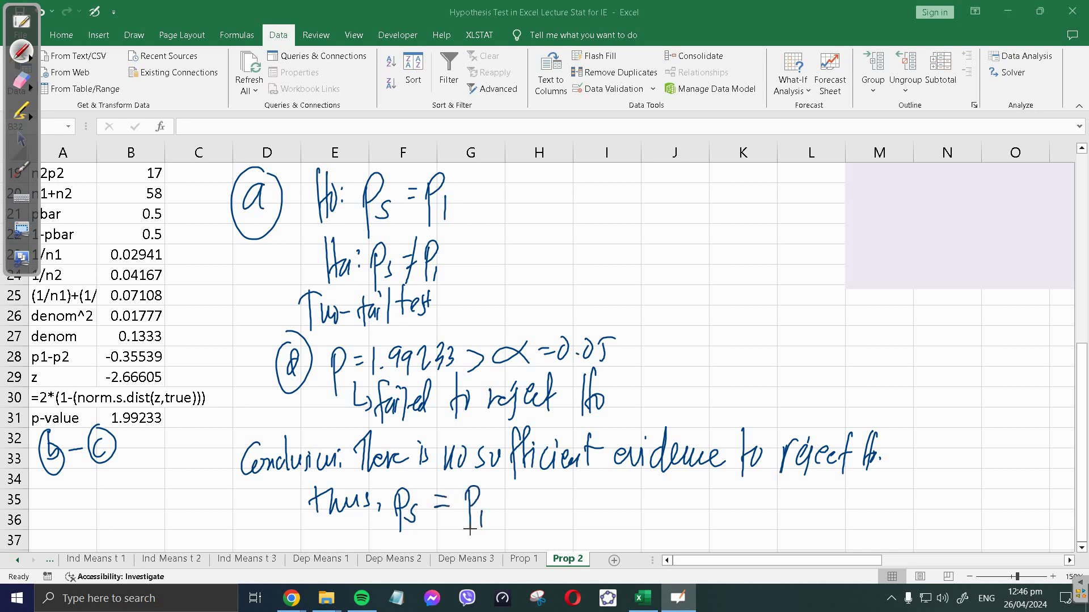